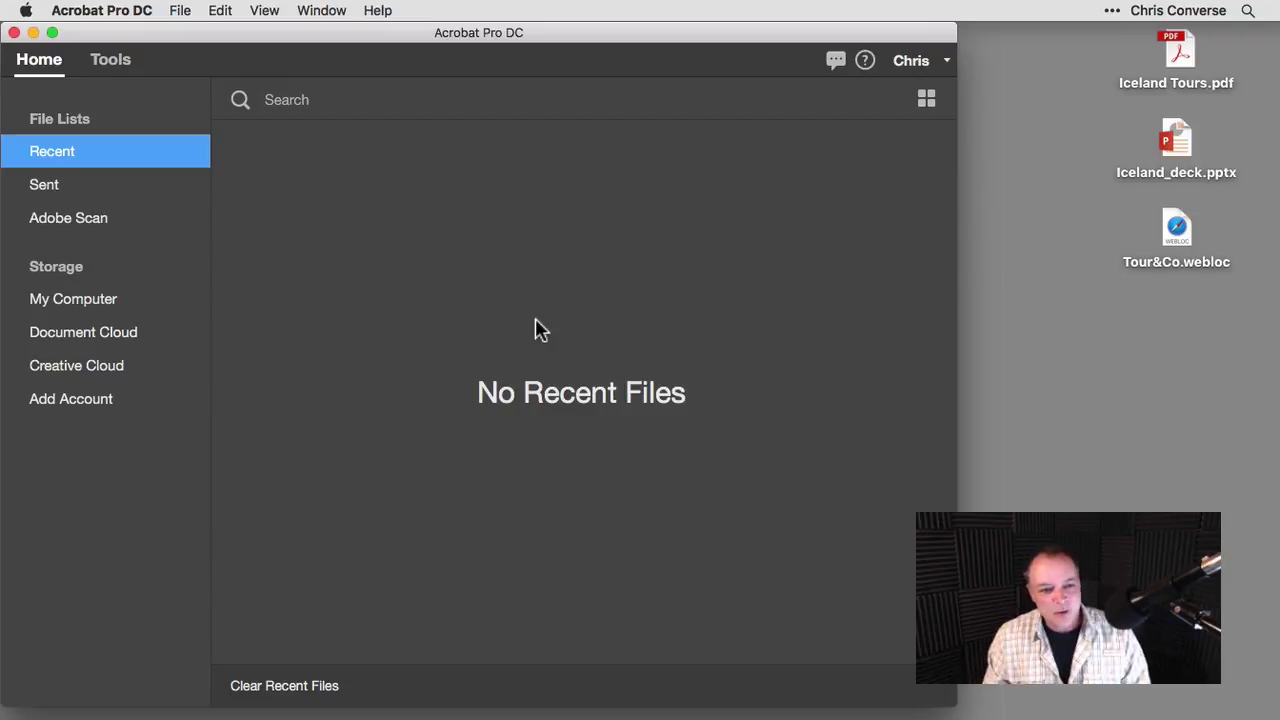
# Open Iceland Tours.pdf from the desktop and follow its page links to the contents, packing checklist, contact page and cover
pyautogui.click(1017, 165)
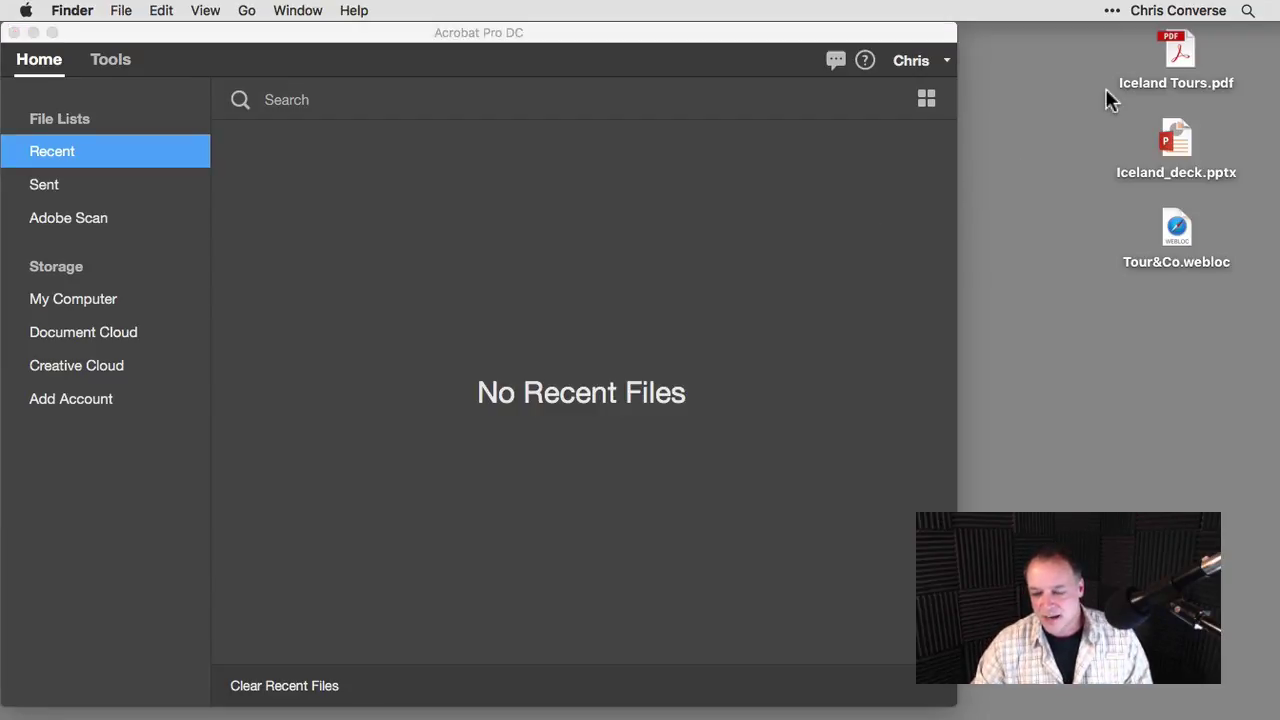
pyautogui.doubleClick(1179, 53)
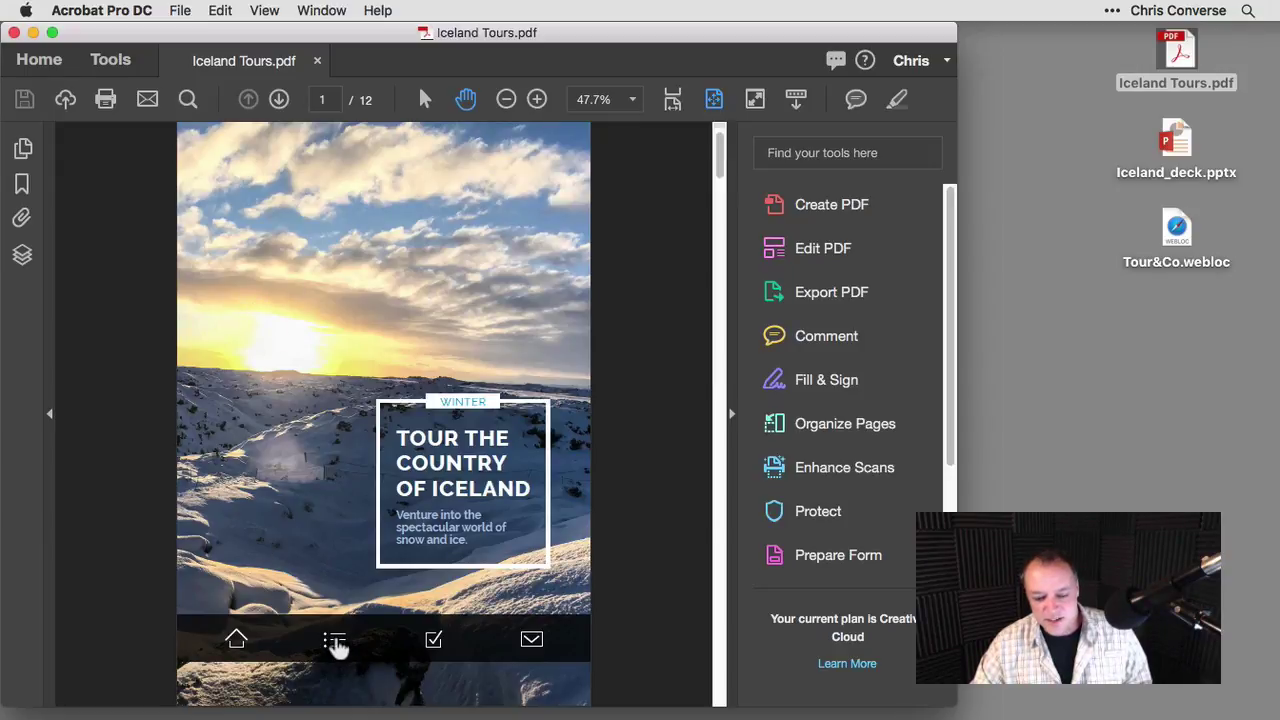
pyautogui.click(334, 641)
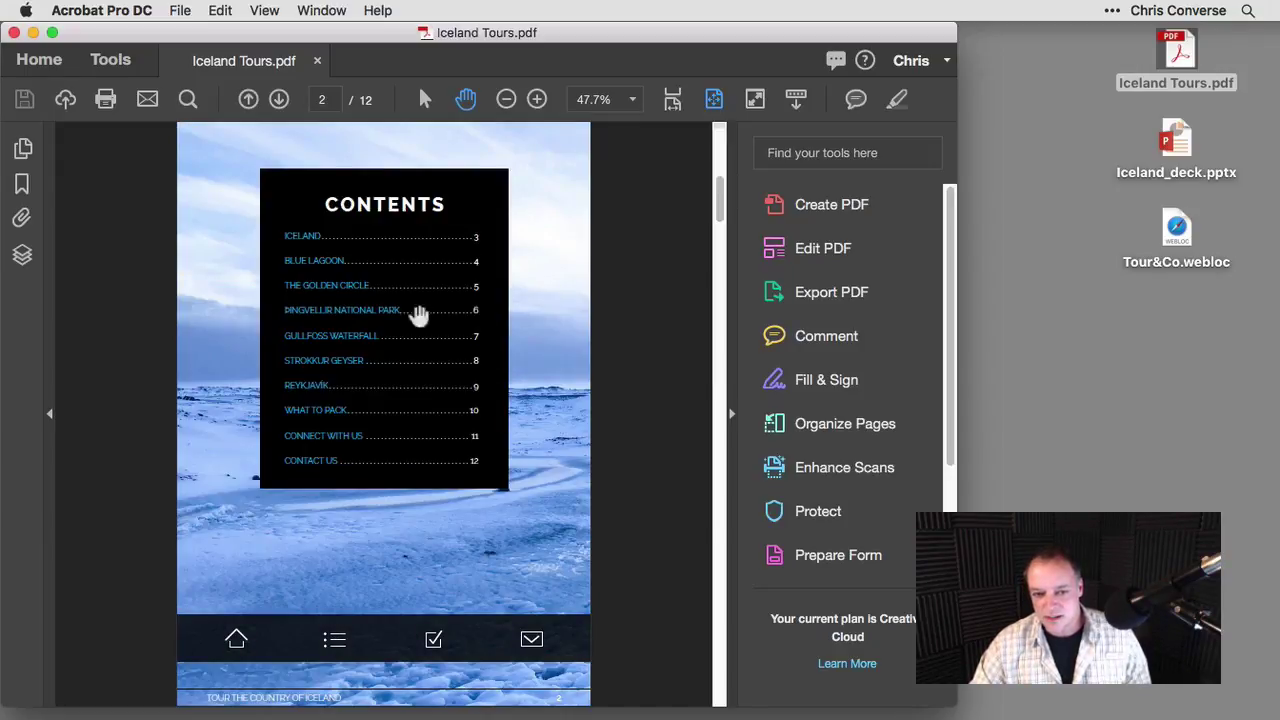
pyautogui.click(434, 641)
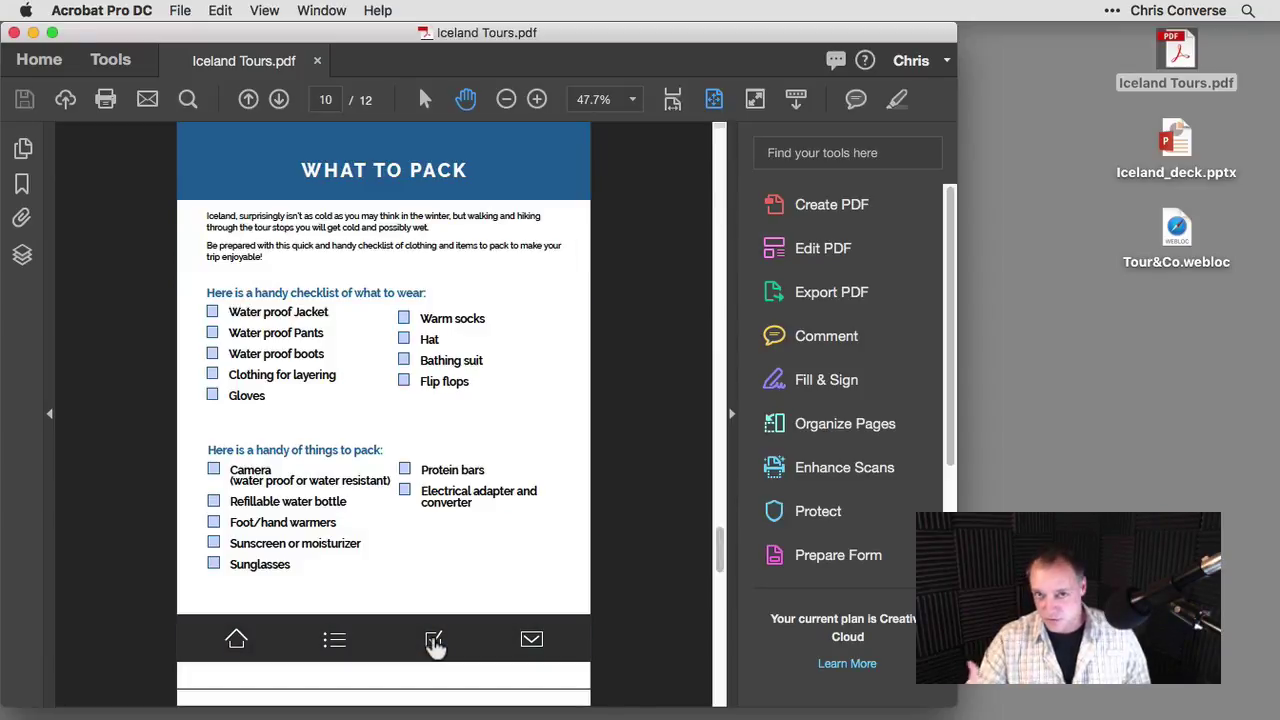
pyautogui.click(531, 641)
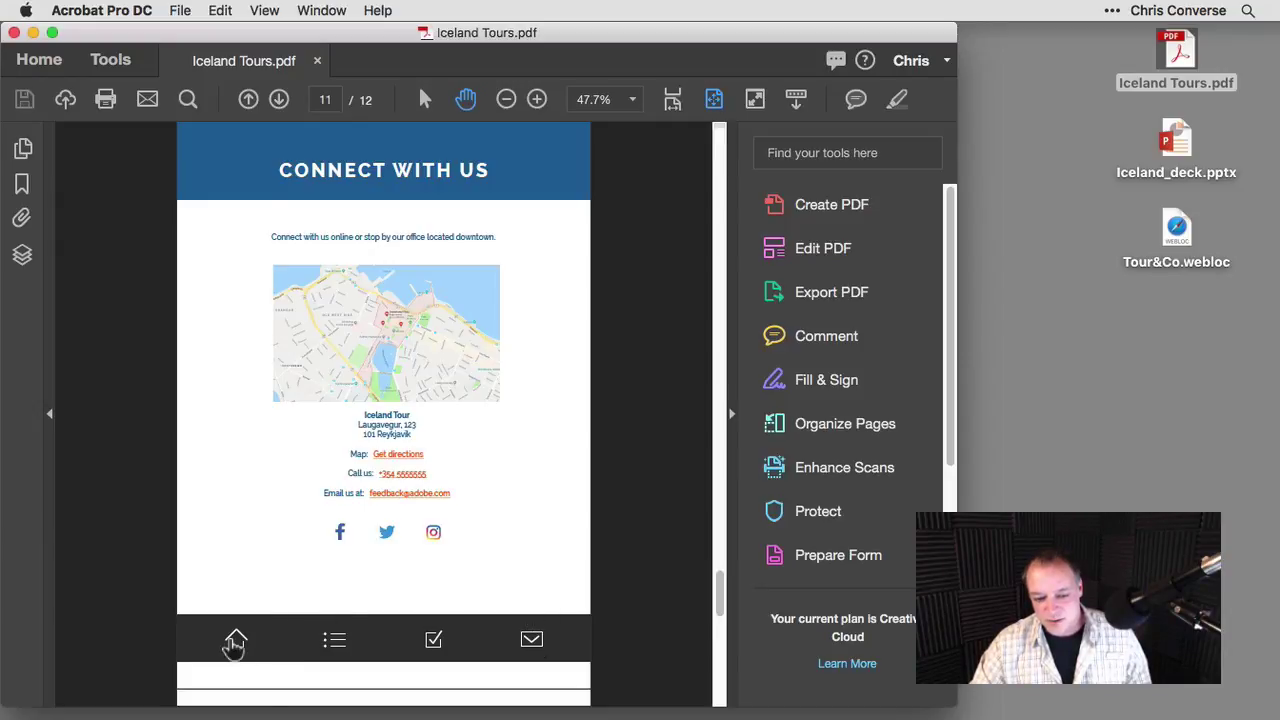
pyautogui.click(235, 641)
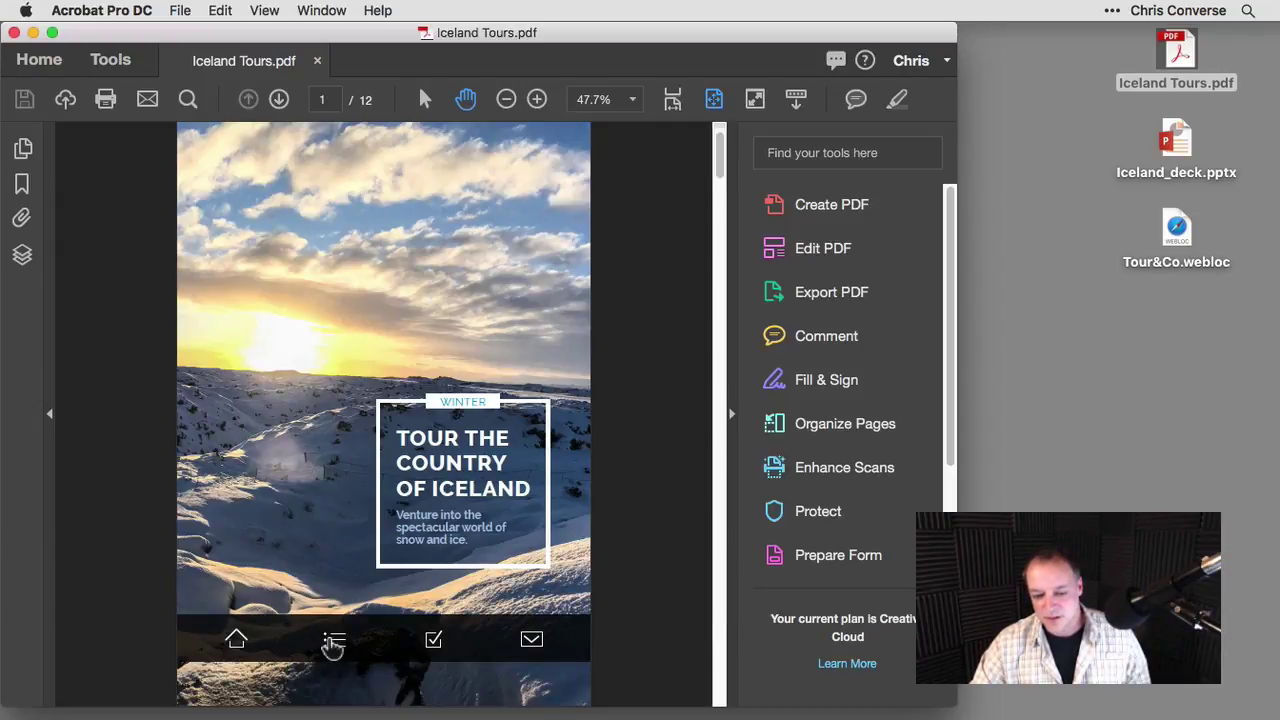
# Go to the Reykjavík page through the PDF's table of contents and return to the cover
pyautogui.click(333, 643)
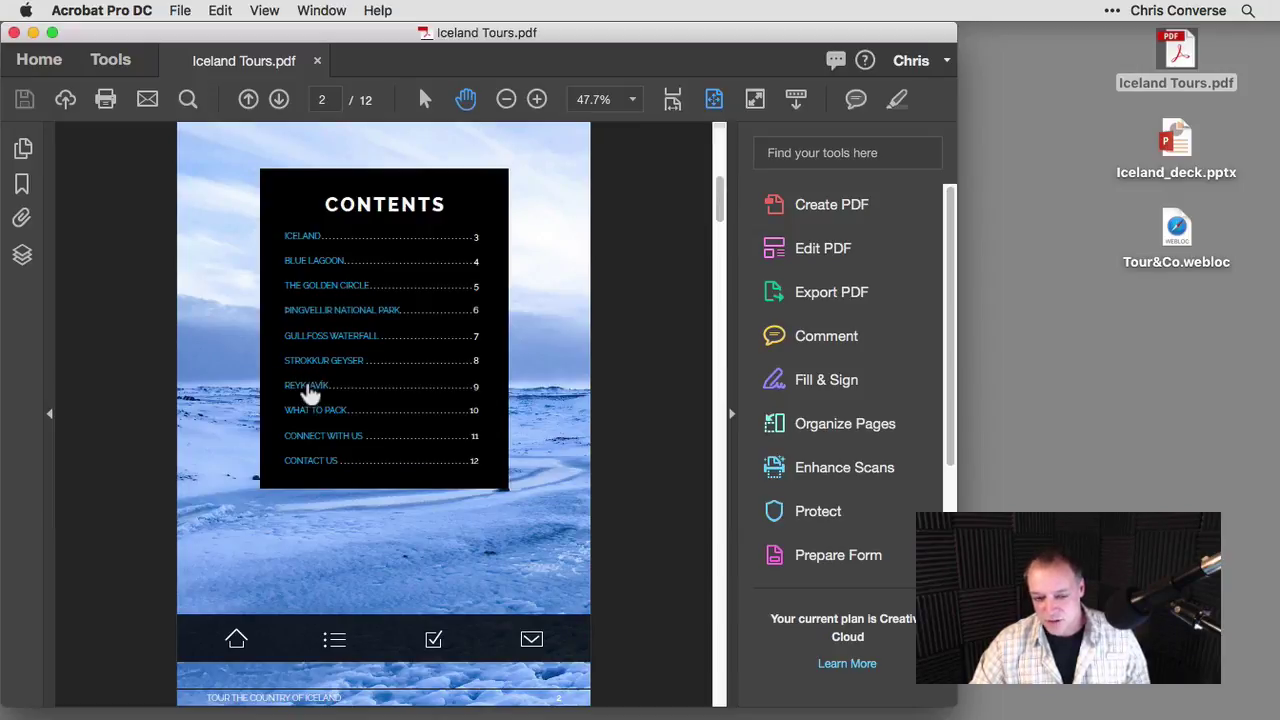
pyautogui.click(308, 392)
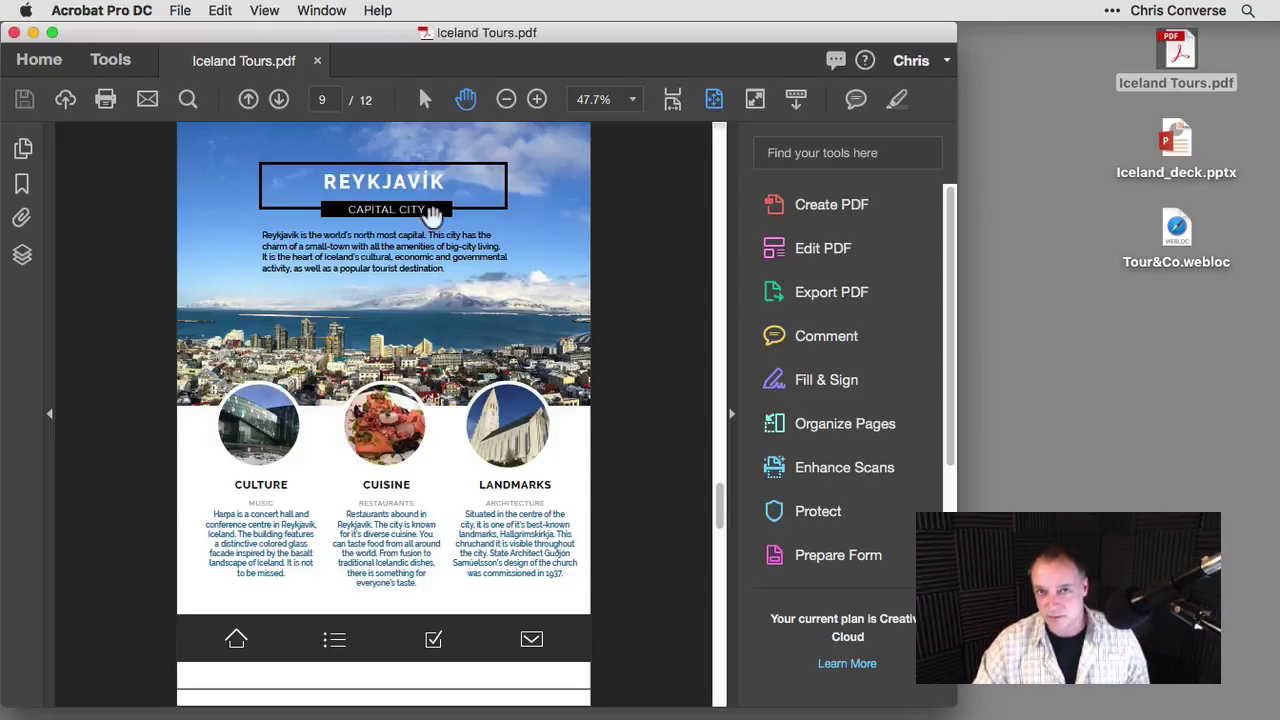
pyautogui.click(235, 641)
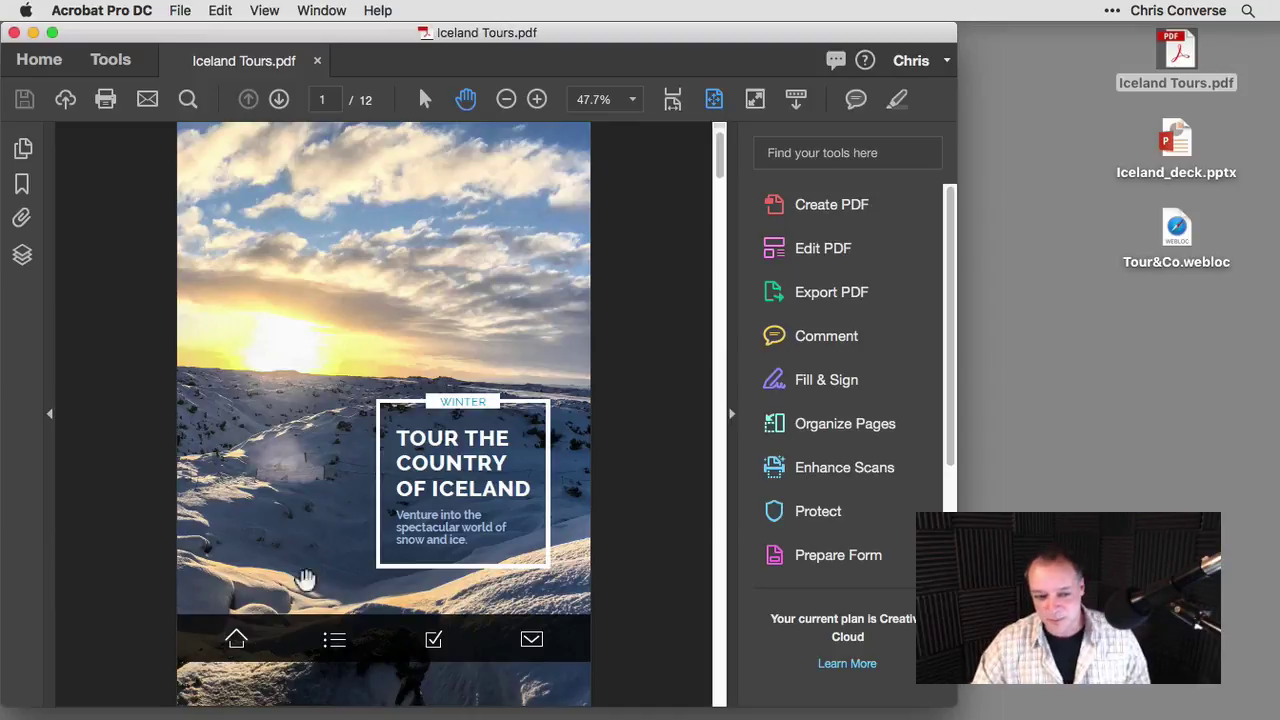
# Visit the PDF's bookmarked sections from Þingvellir National Park to Contact Us, plus Iceland, and close the bookmarks and the document
pyautogui.click(23, 186)
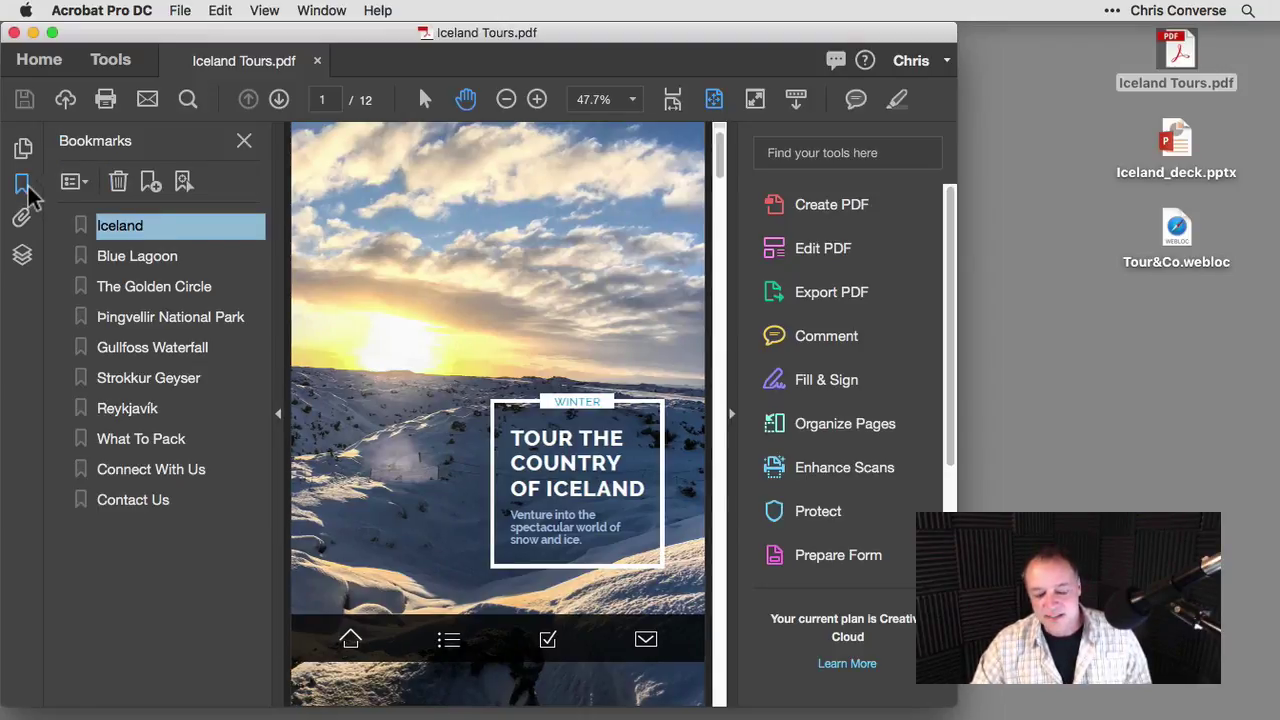
pyautogui.click(145, 322)
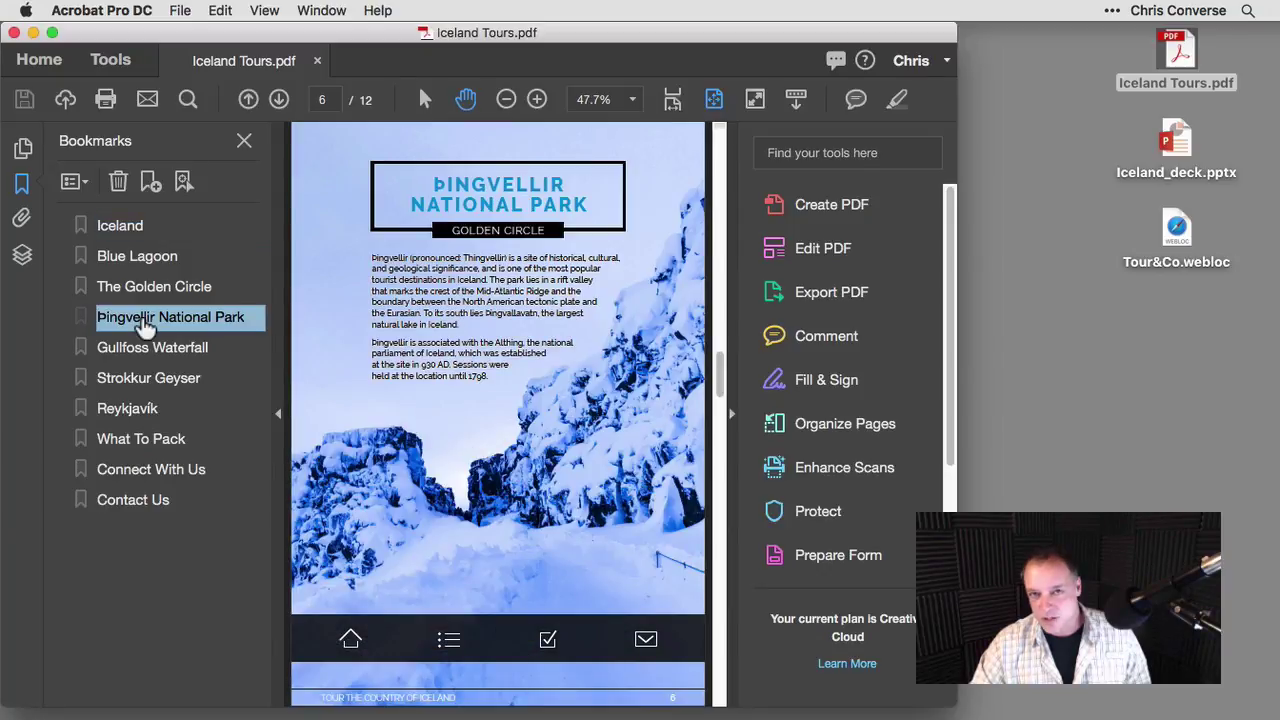
pyautogui.click(140, 348)
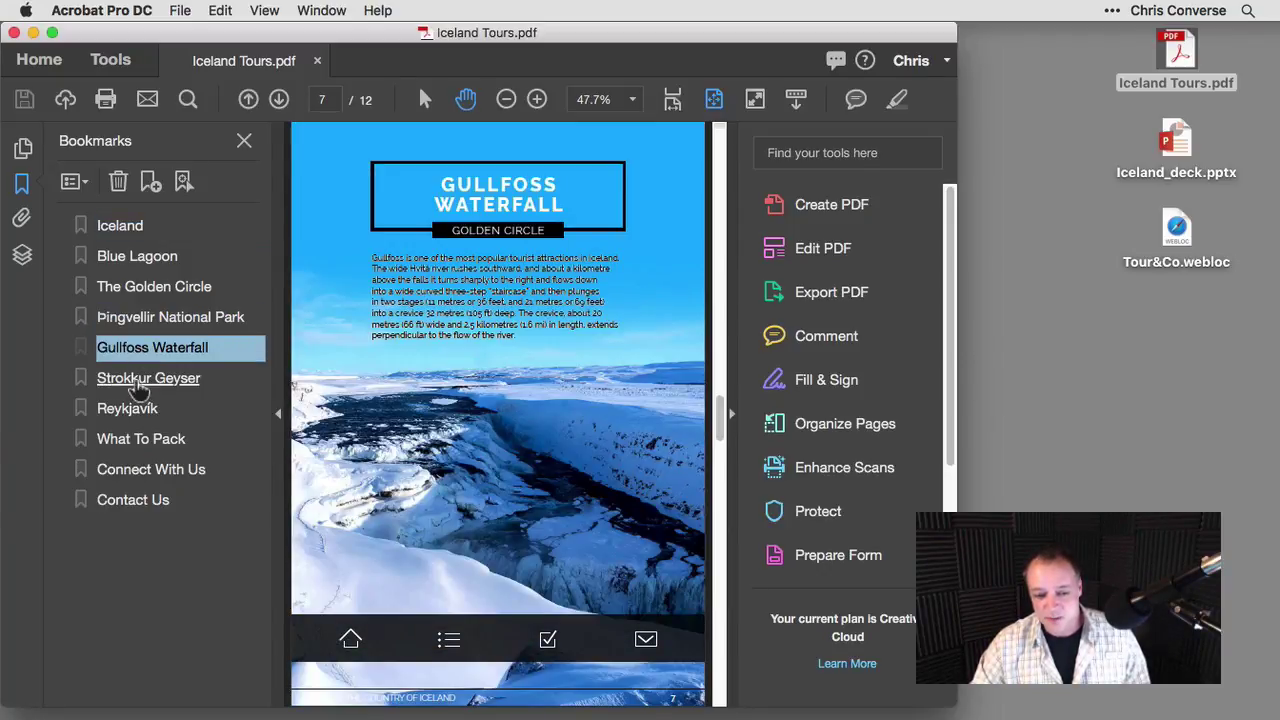
pyautogui.click(138, 381)
pyautogui.click(136, 410)
pyautogui.click(136, 441)
pyautogui.click(135, 478)
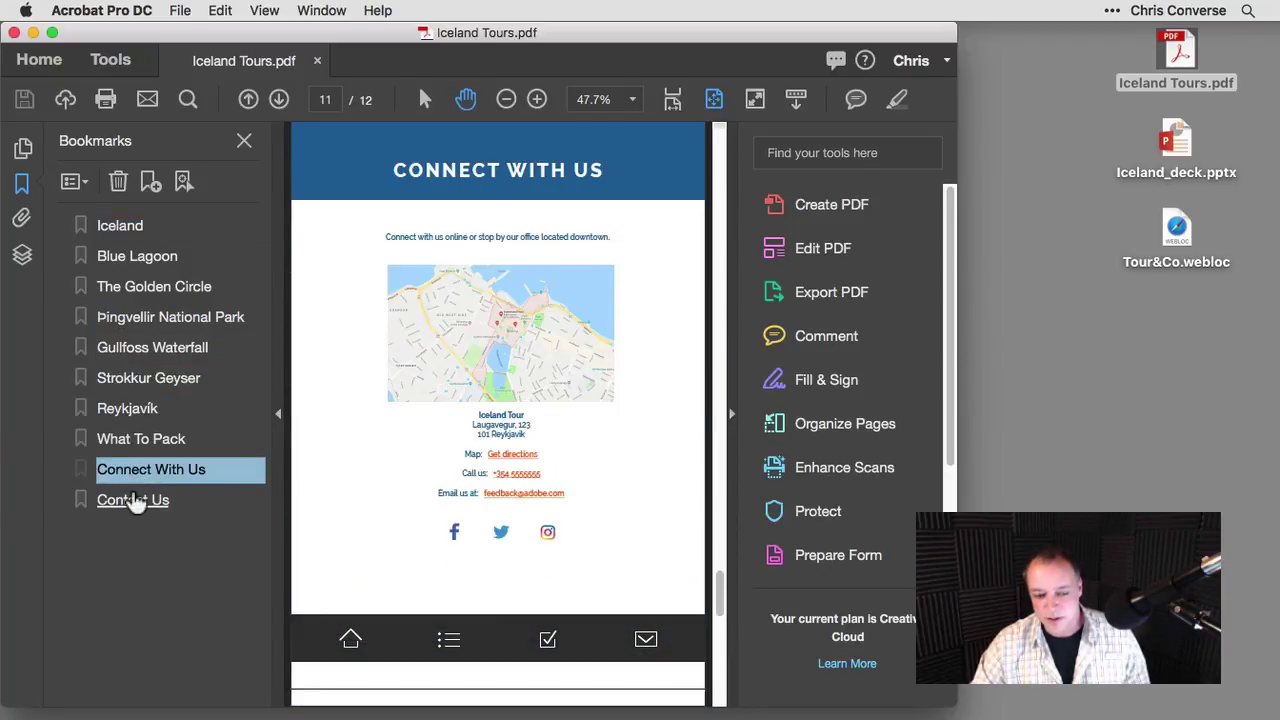
pyautogui.click(135, 500)
pyautogui.click(132, 226)
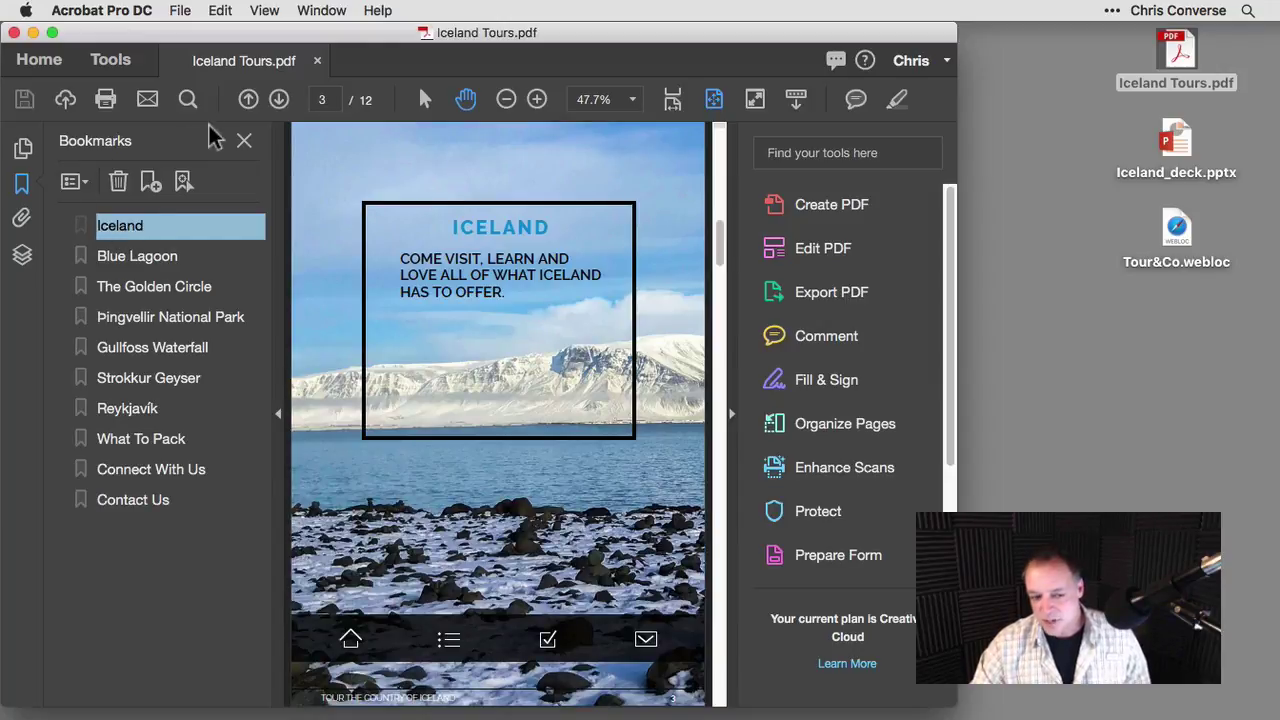
pyautogui.click(243, 141)
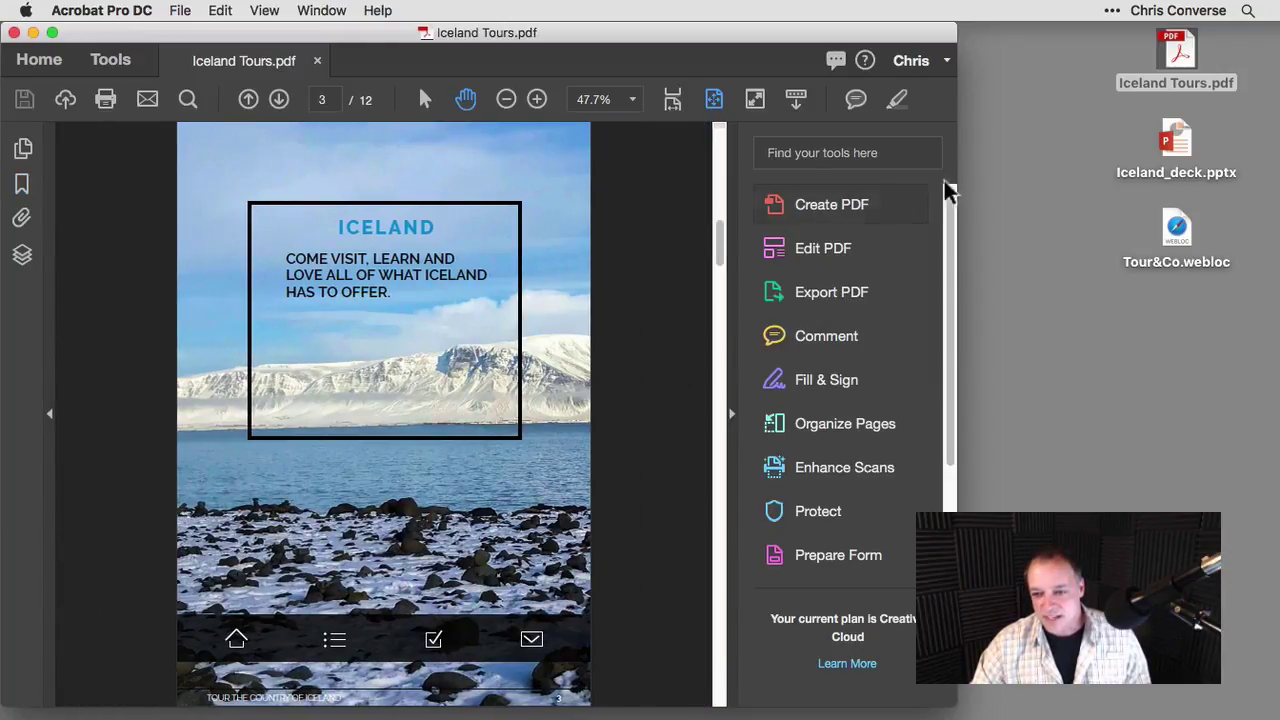
pyautogui.click(317, 60)
# Open Iceland_deck.pptx in PowerPoint, view the Blue Lagoon slide and the title slide, and close the presentation
pyautogui.click(1211, 189)
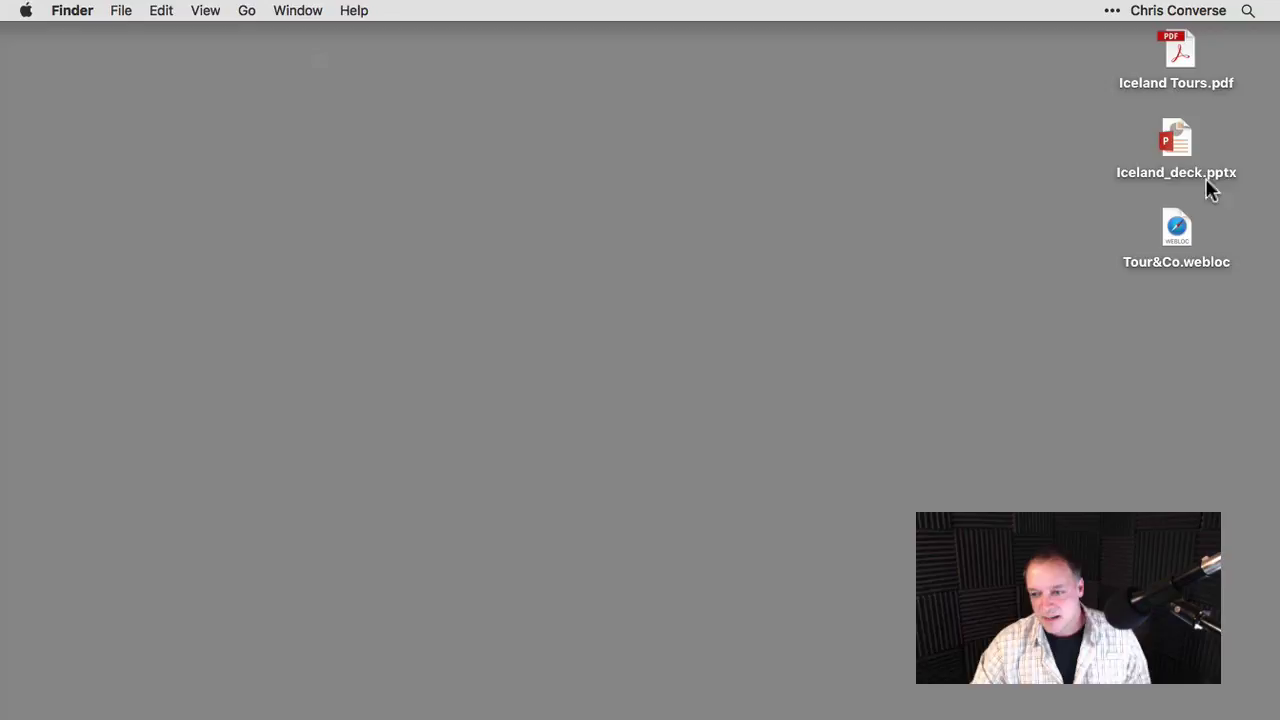
pyautogui.doubleClick(1176, 140)
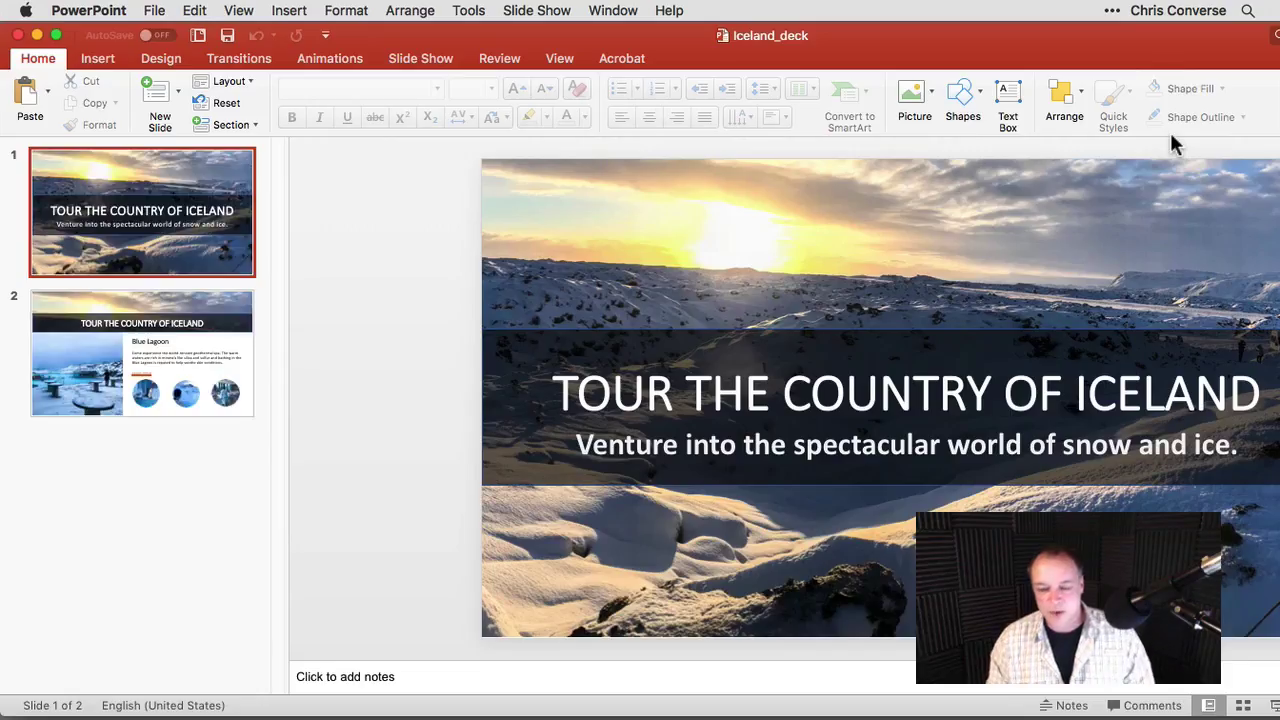
pyautogui.doubleClick(1096, 35)
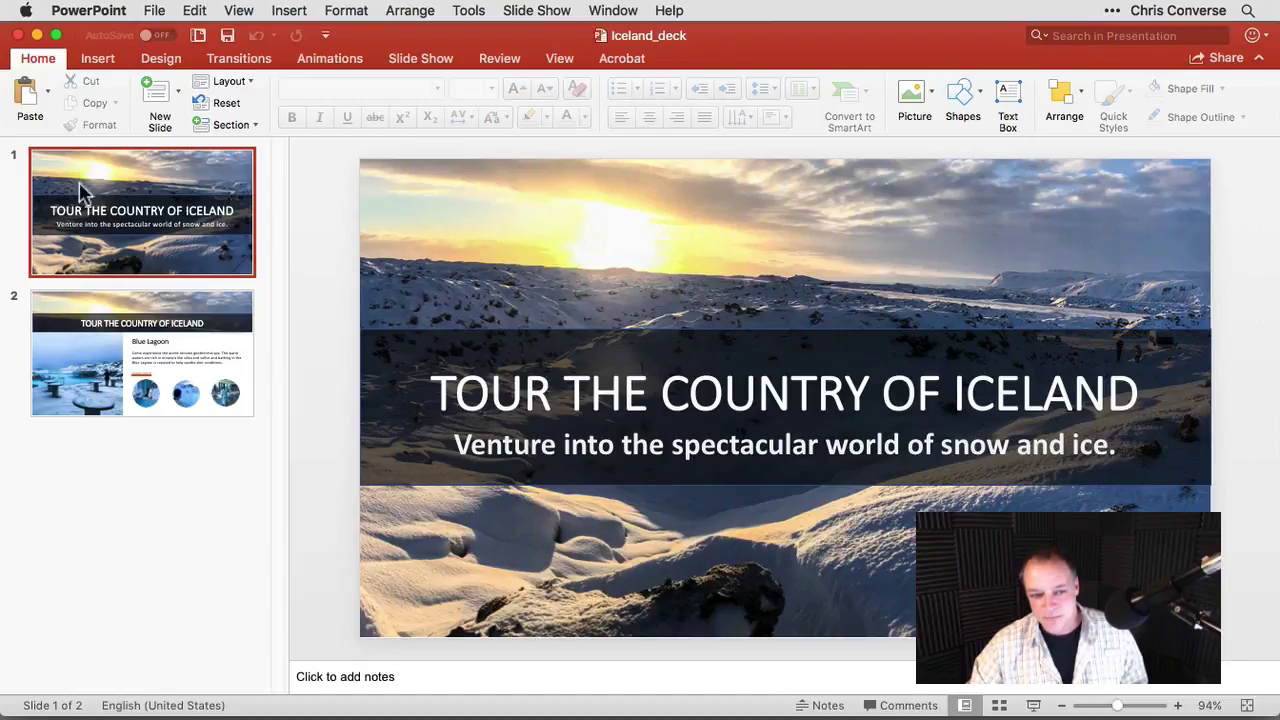
pyautogui.click(113, 345)
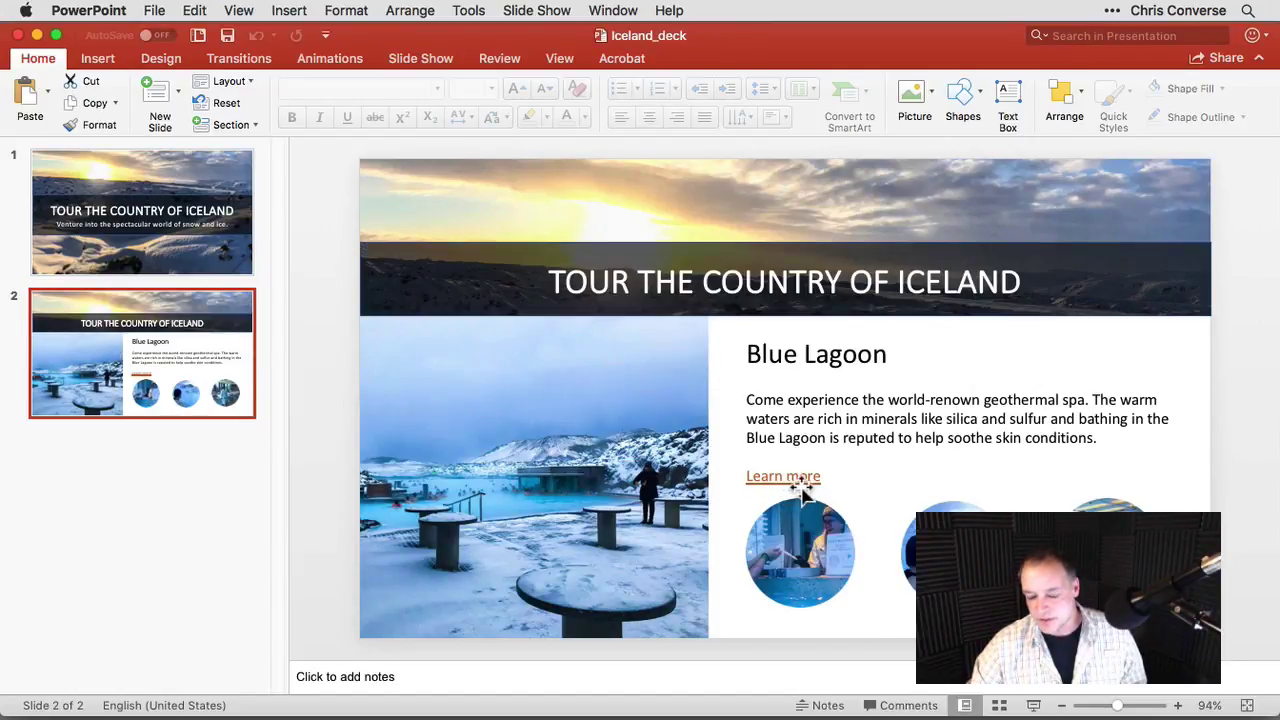
pyautogui.click(165, 190)
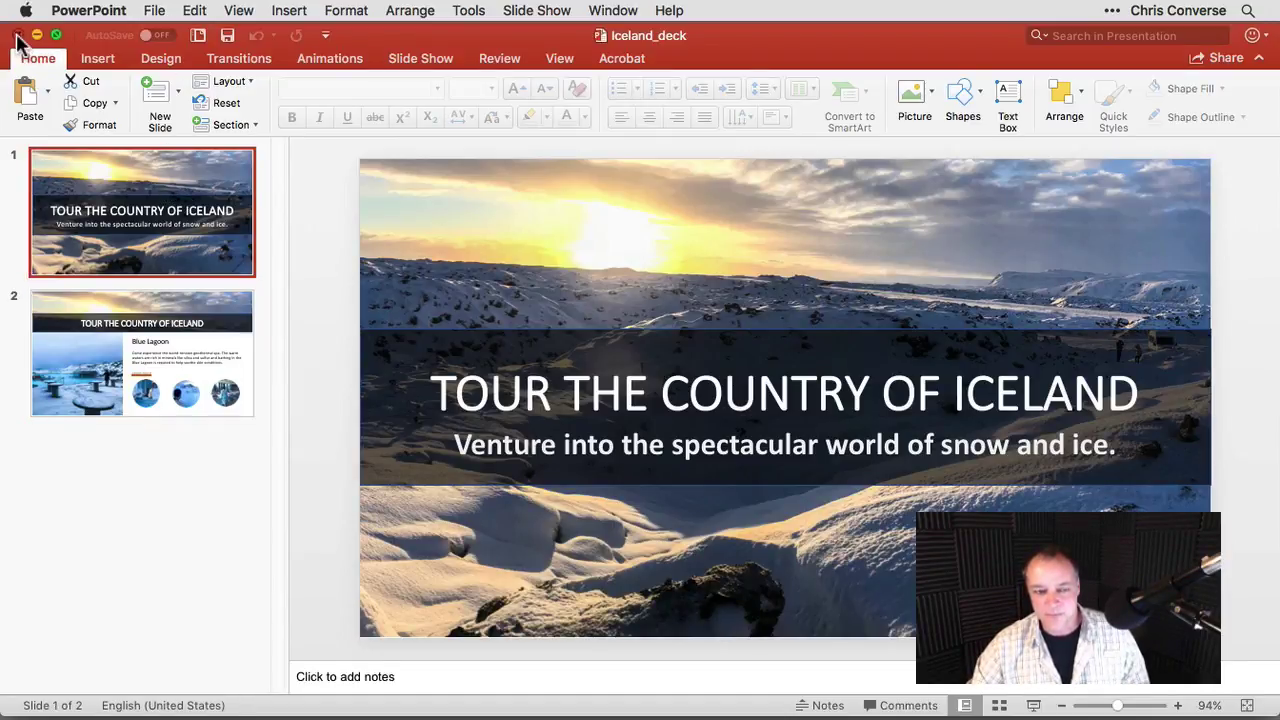
pyautogui.click(16, 35)
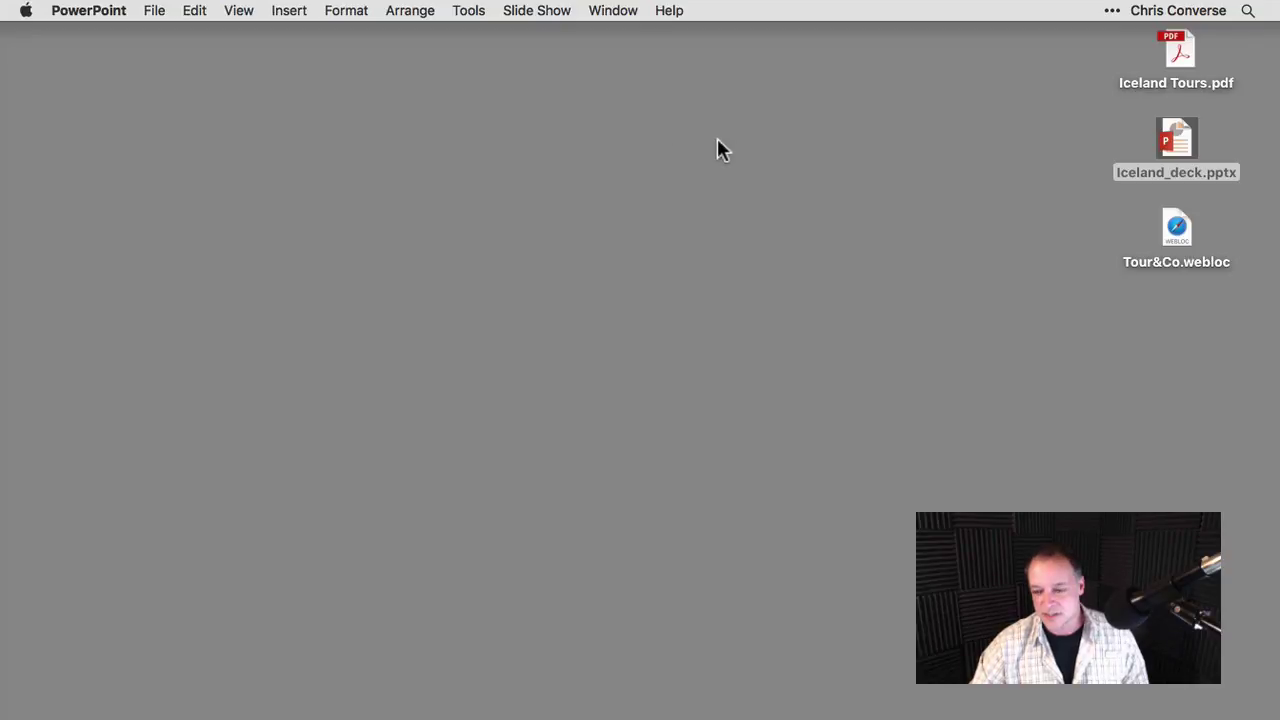
# Open Tour&Co.webloc in Safari, resize the browser window to check the Iceland page's layout, and close it
pyautogui.click(1047, 221)
pyautogui.doubleClick(1182, 229)
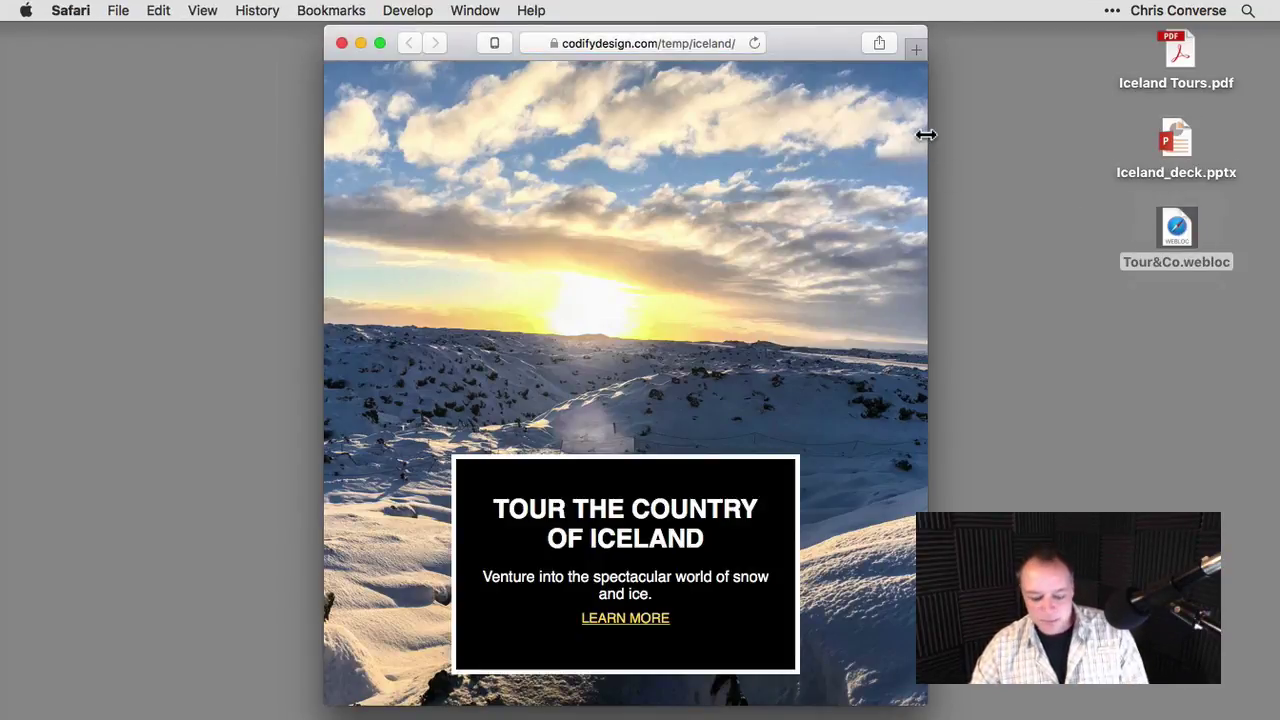
pyautogui.moveTo(926, 134); pyautogui.dragTo(958, 179)
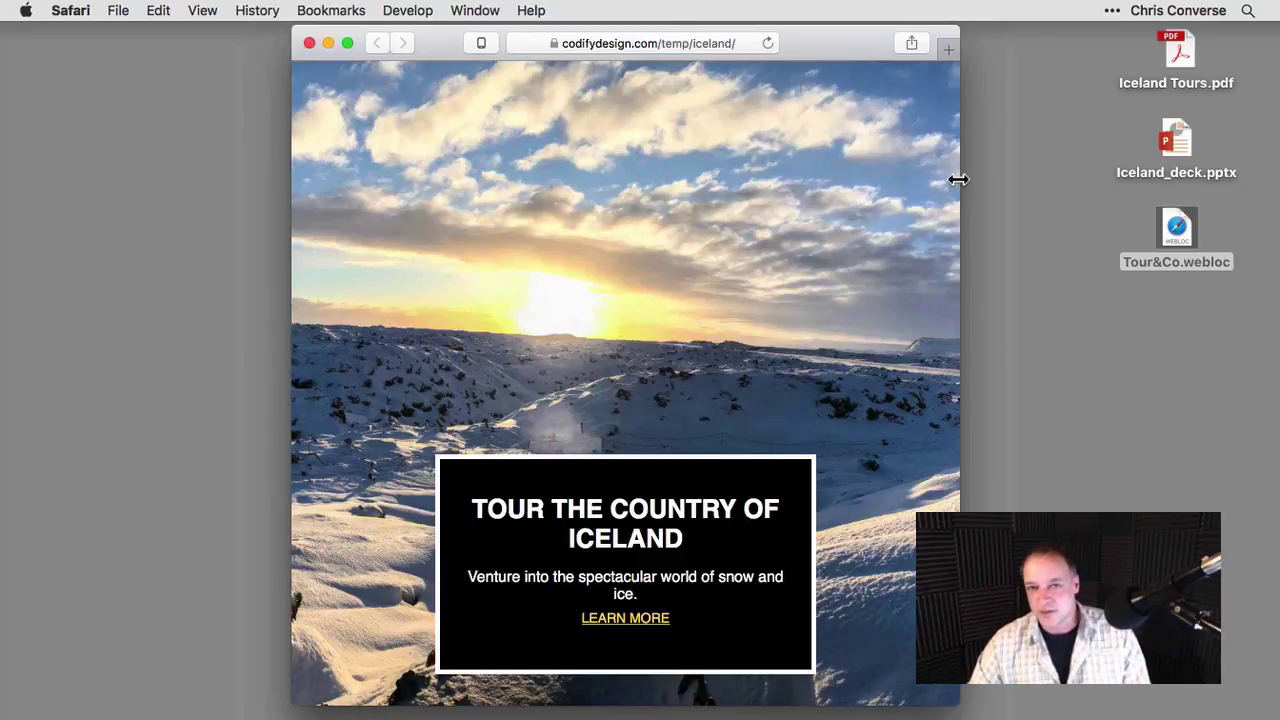
pyautogui.moveTo(958, 179); pyautogui.dragTo(931, 175)
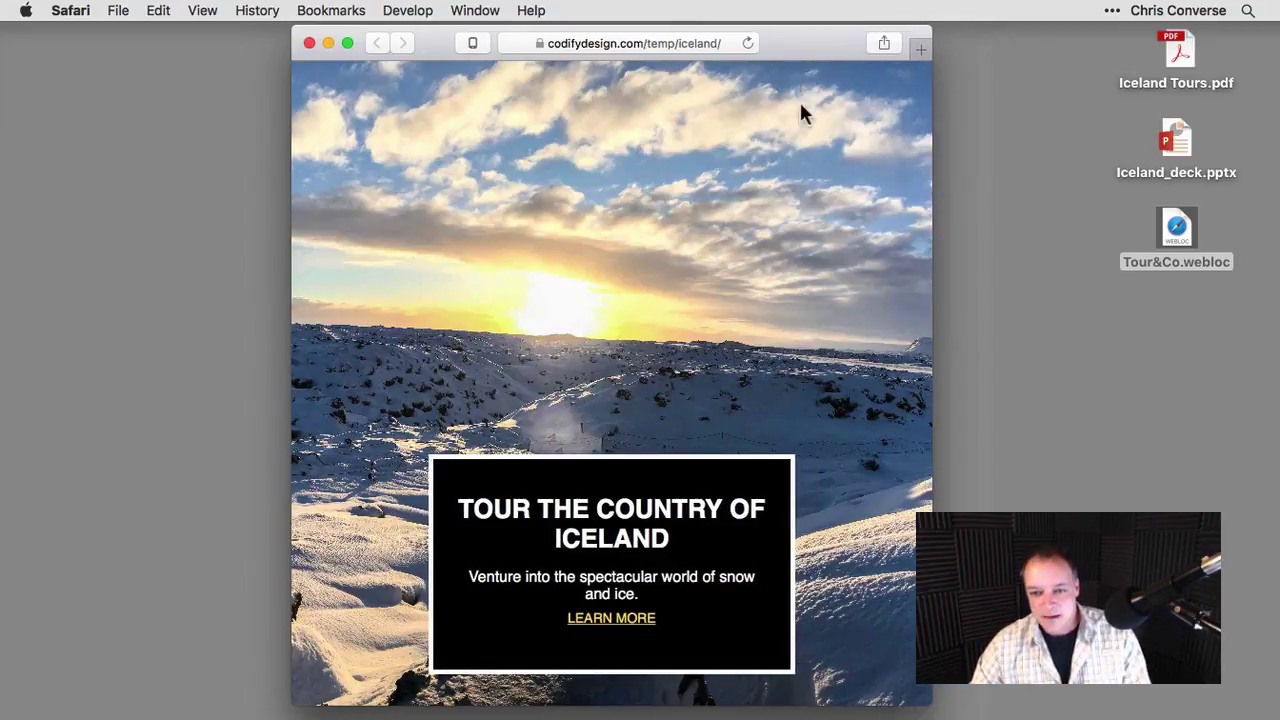
pyautogui.click(309, 43)
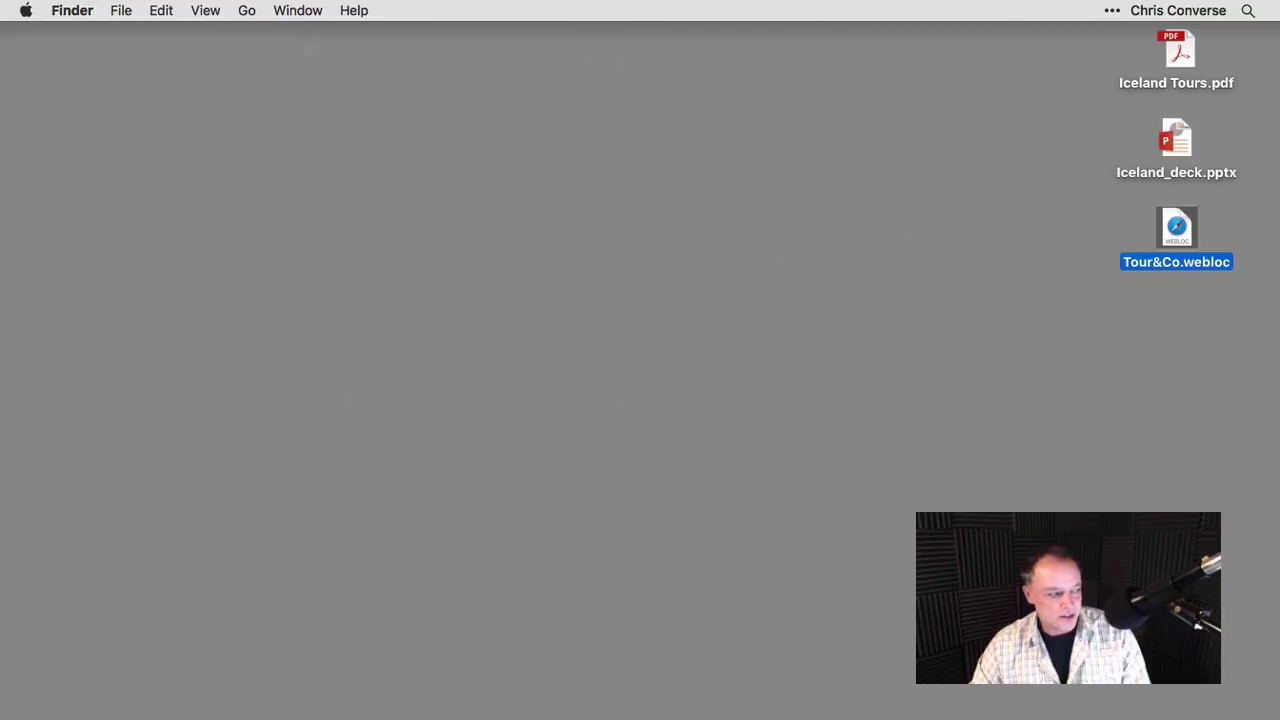
# Switch to Adobe XD and export all artboards of tour_and_co_final to the Desktop as a single PDF file
pyautogui.press('super+Tab')
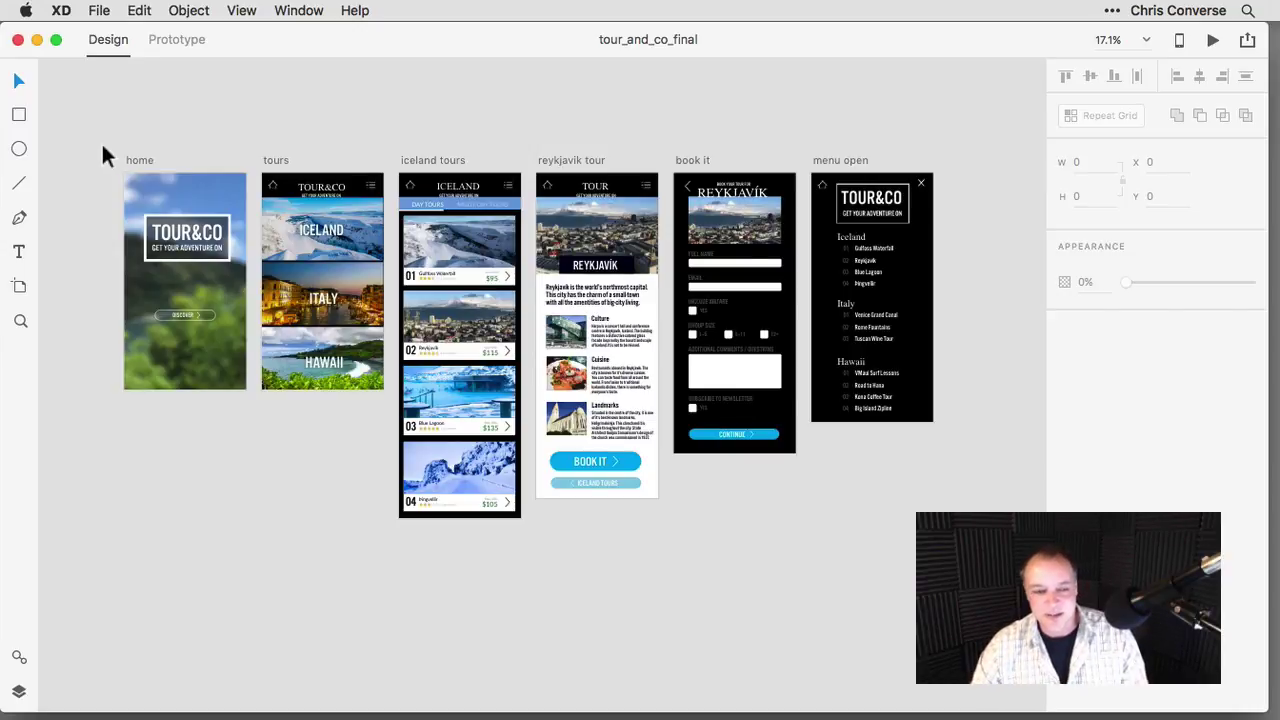
pyautogui.click(101, 12)
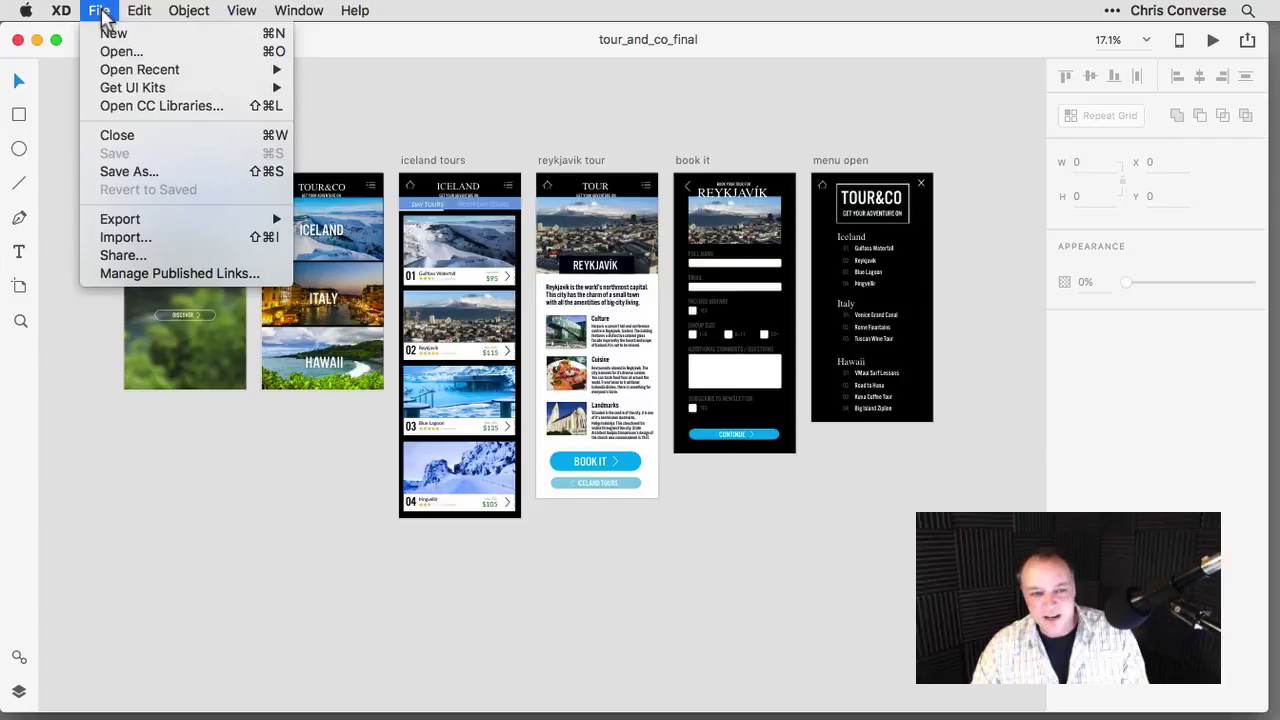
pyautogui.moveTo(180, 218)
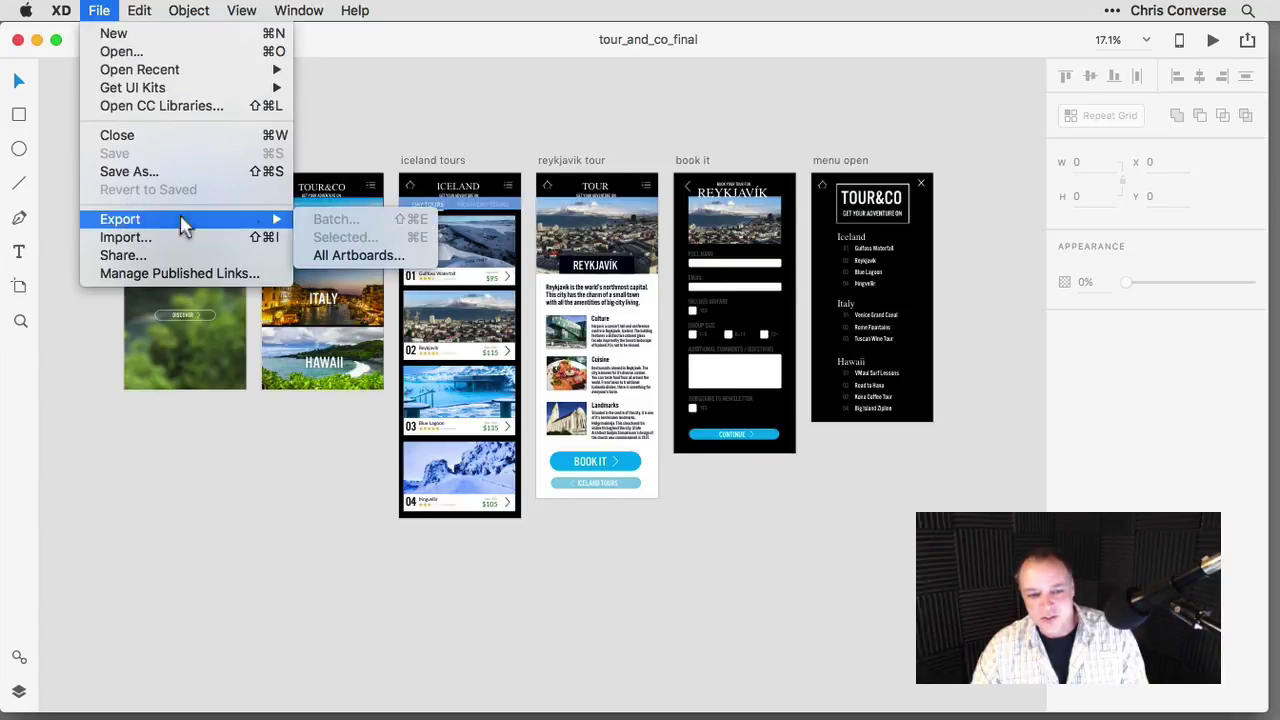
pyautogui.click(340, 254)
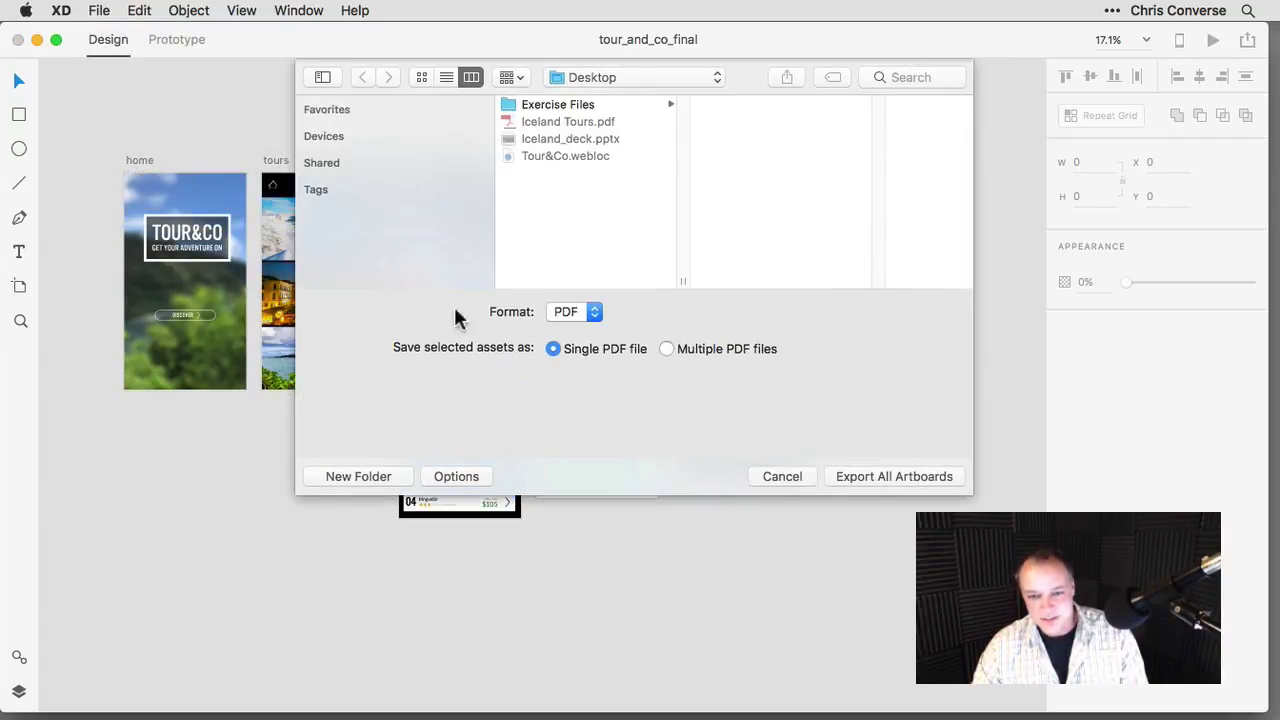
pyautogui.click(566, 313)
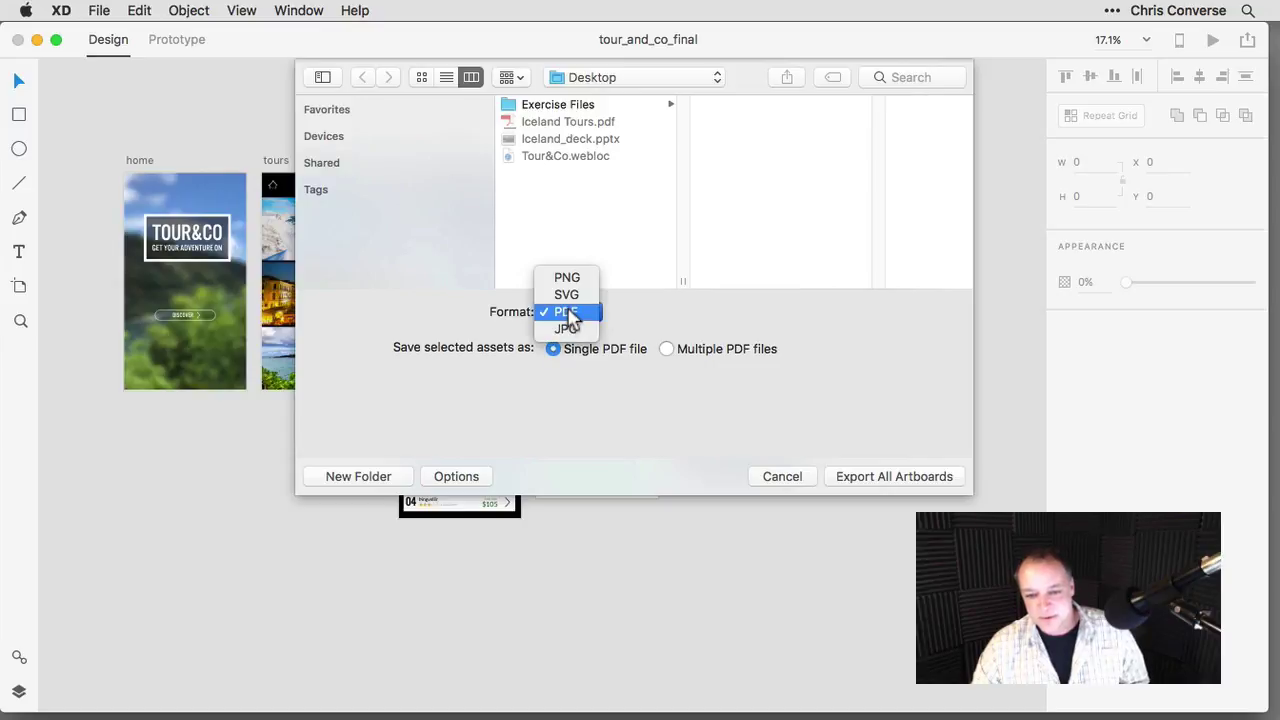
pyautogui.click(623, 337)
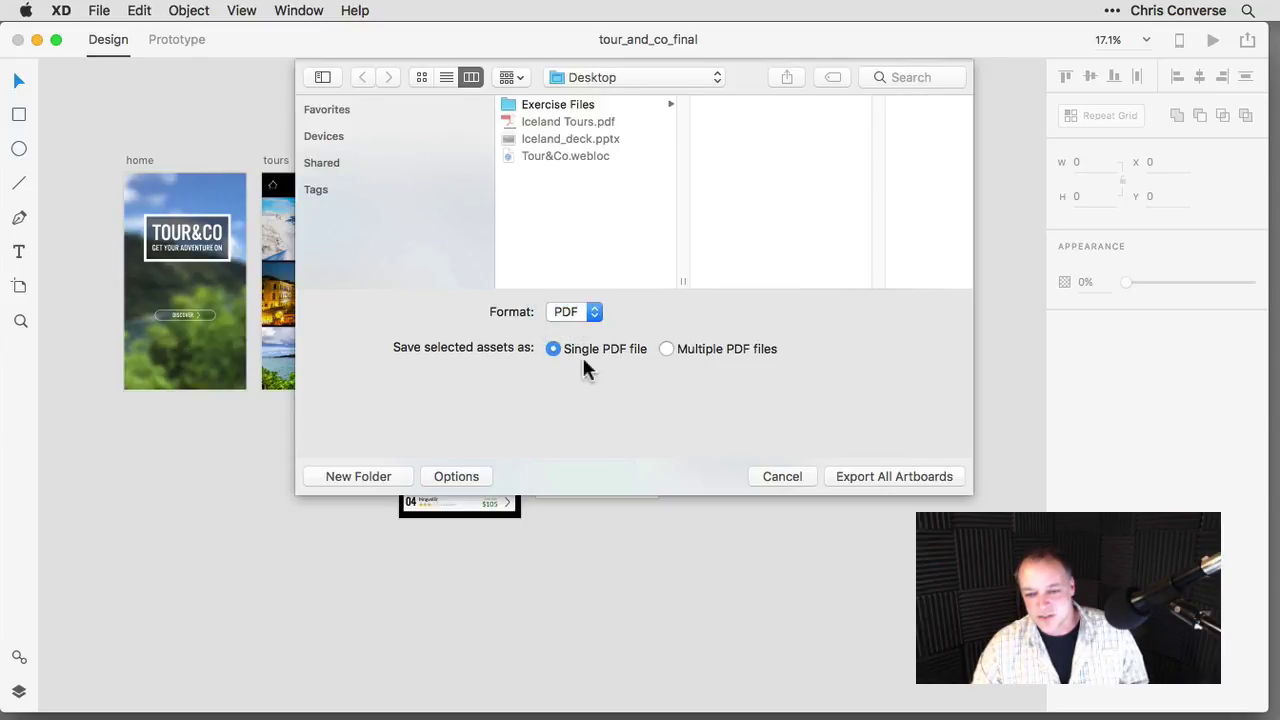
pyautogui.click(914, 479)
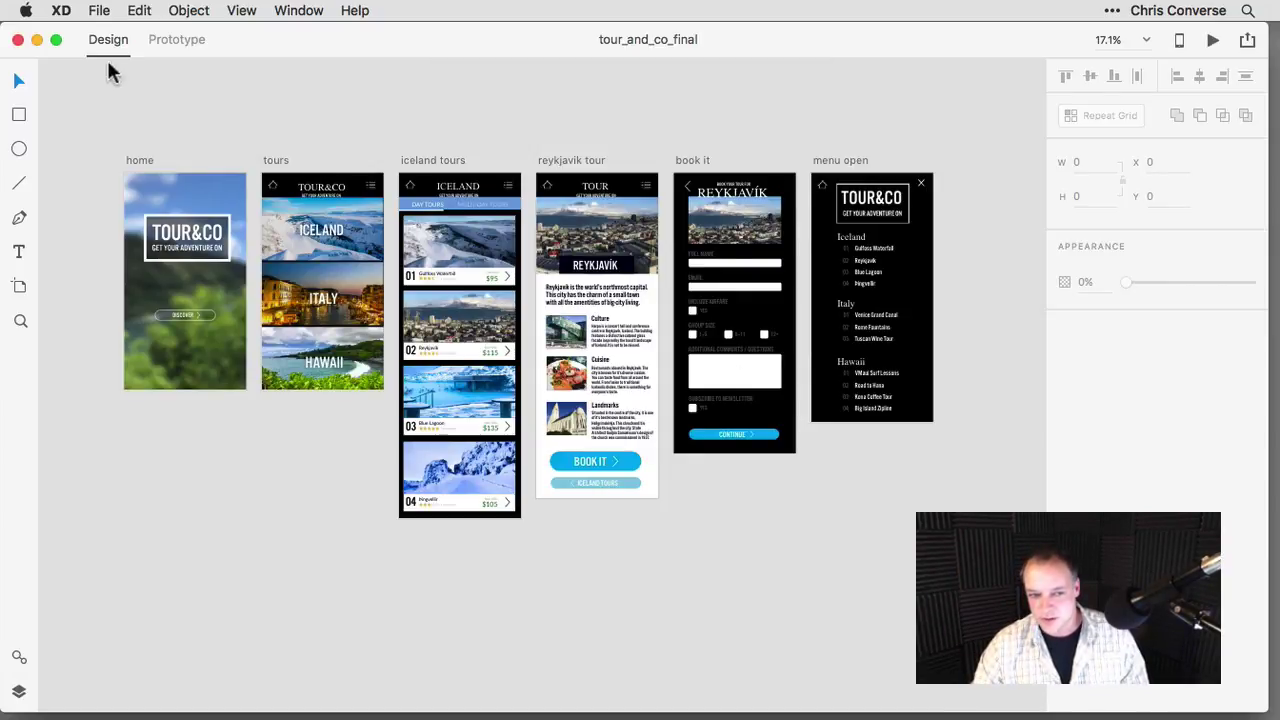
# Minimize the XD project and open the exported tour_and_co_final.pdf in Acrobat, fitting one full page in the view
pyautogui.click(38, 39)
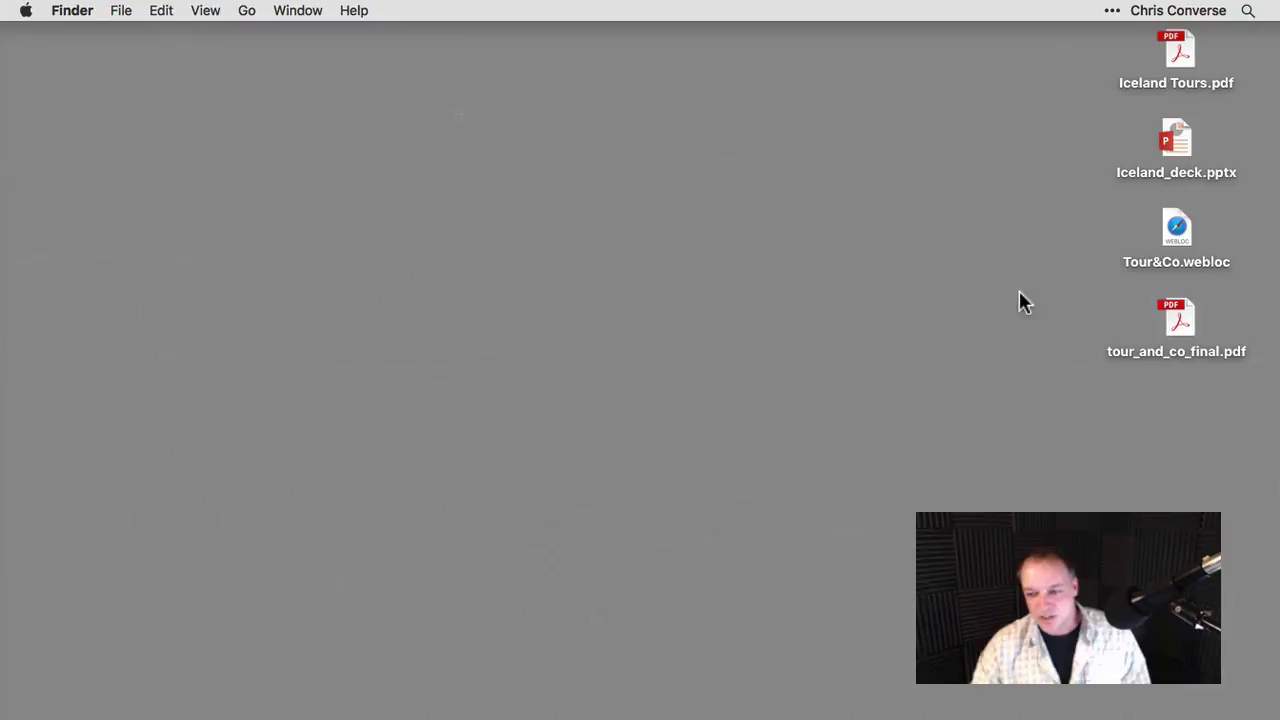
pyautogui.doubleClick(1187, 318)
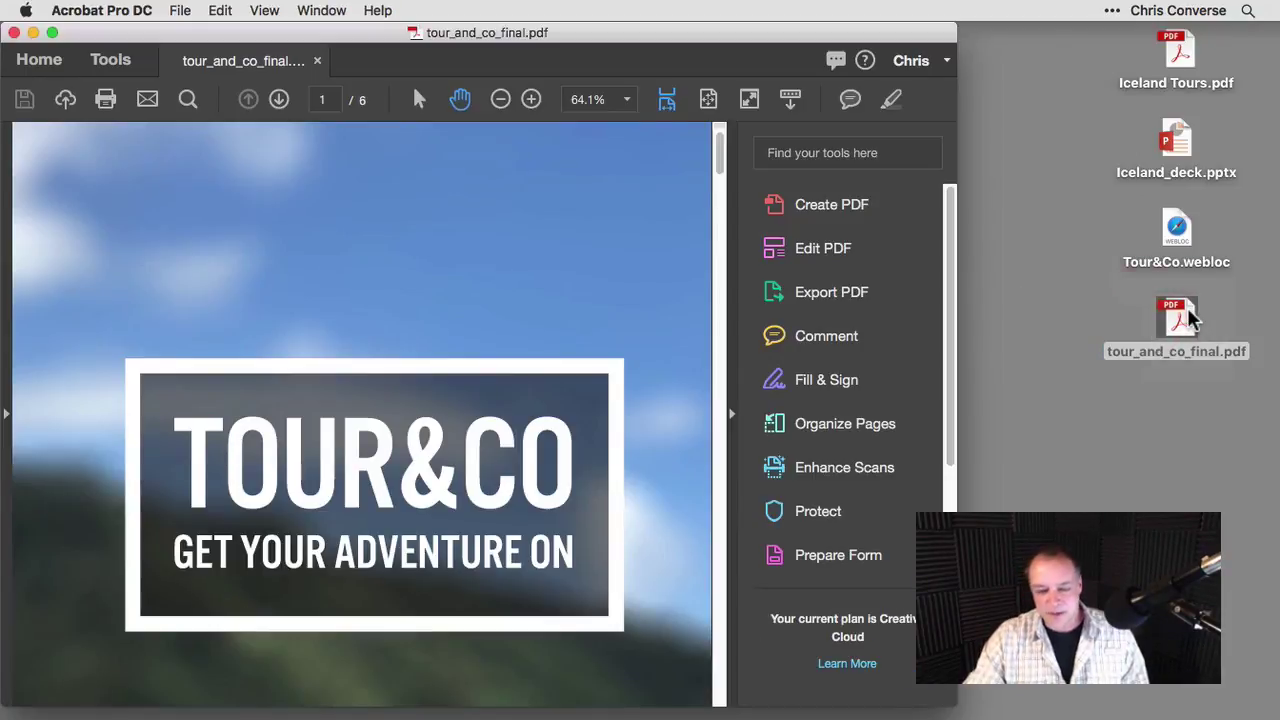
pyautogui.click(708, 99)
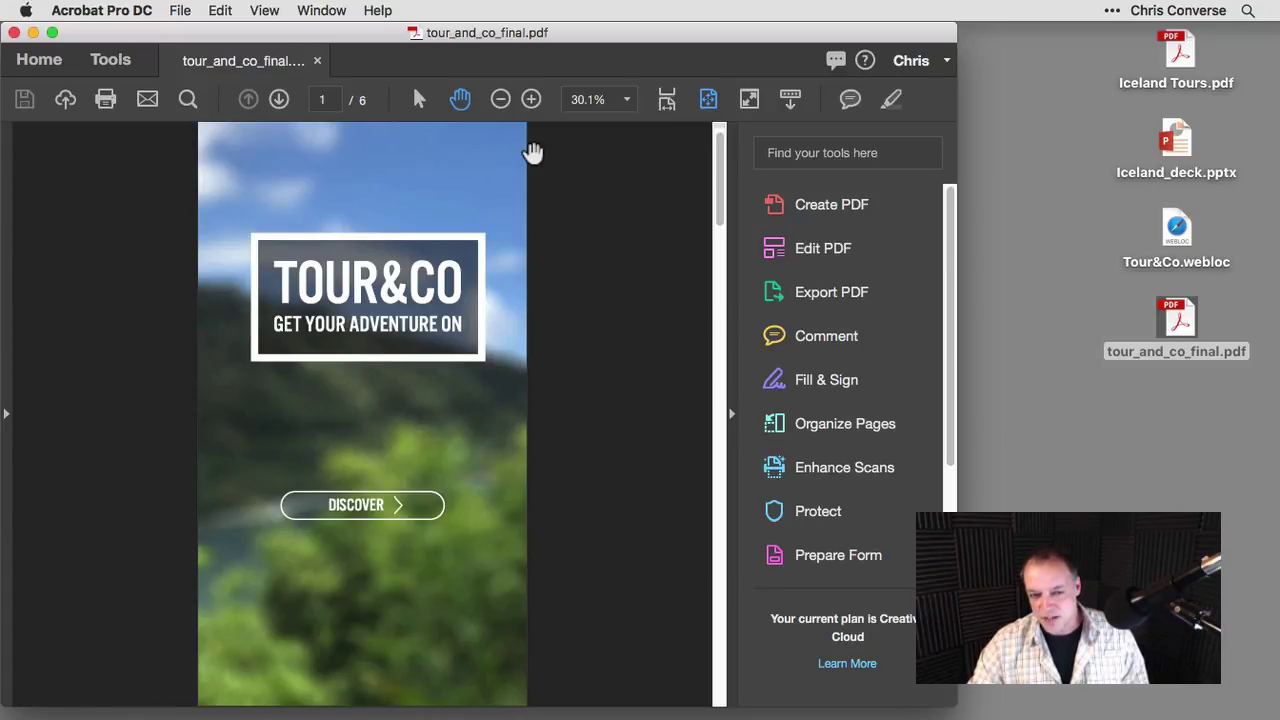
# Draw a link area around the DISCOVER button on page 1, as an invisible rectangle that goes to a page view
pyautogui.scroll(-3, 533, 152)
pyautogui.scroll(4, 533, 152)
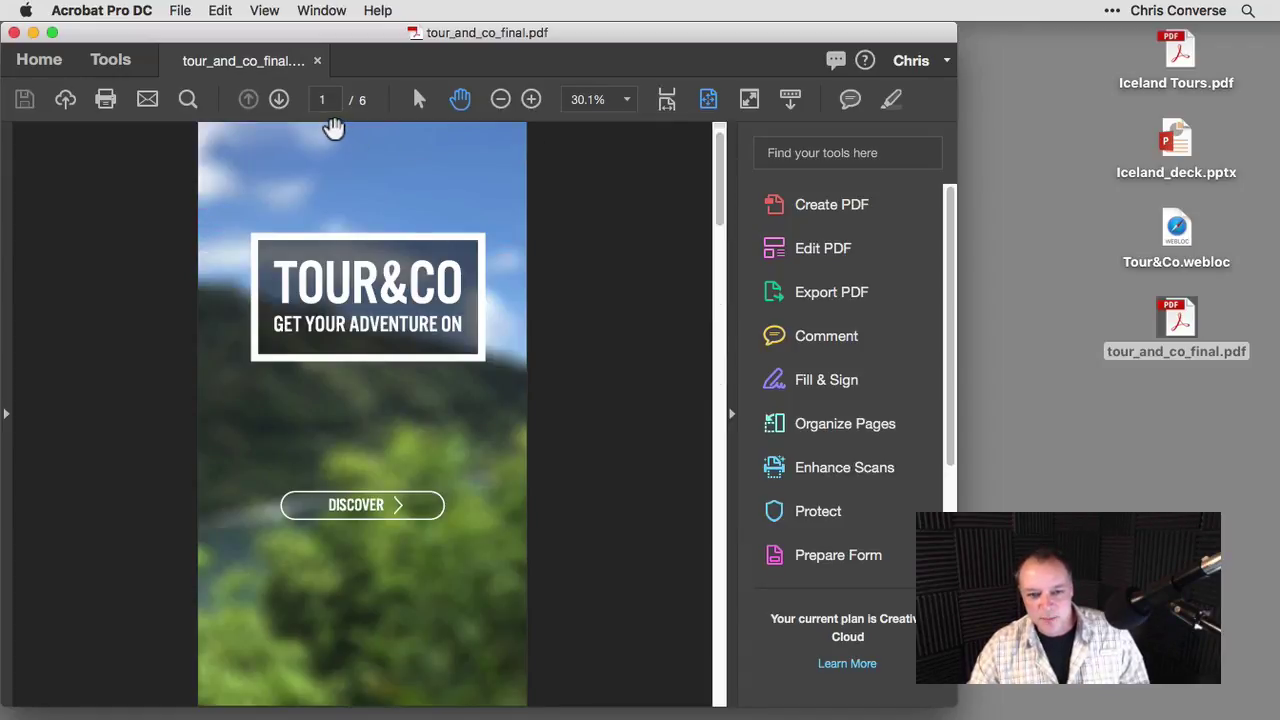
pyautogui.click(112, 62)
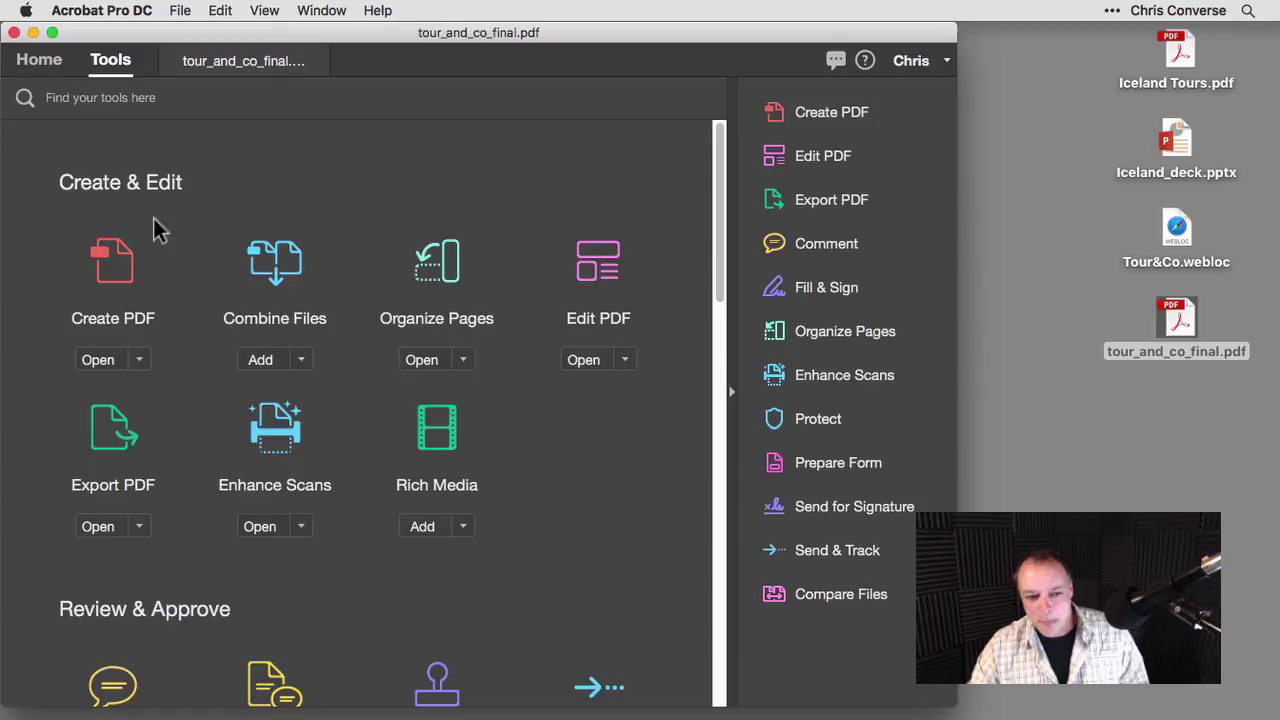
pyautogui.click(594, 272)
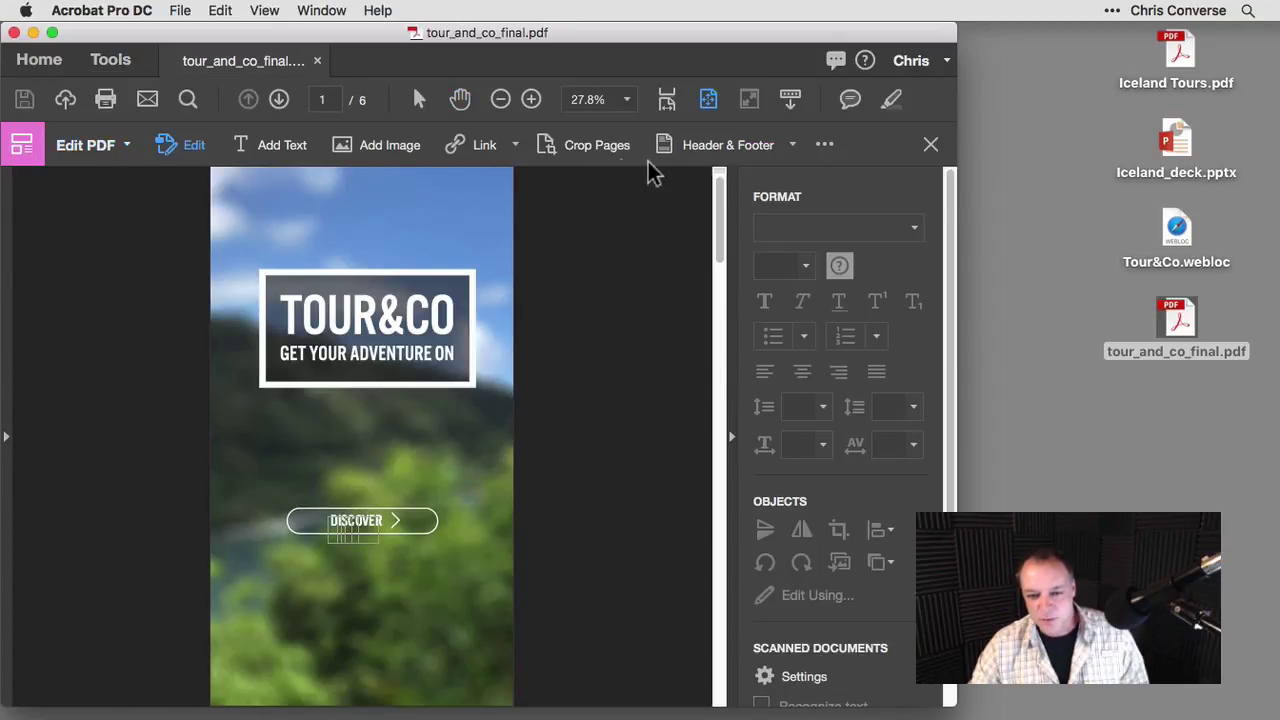
pyautogui.click(516, 146)
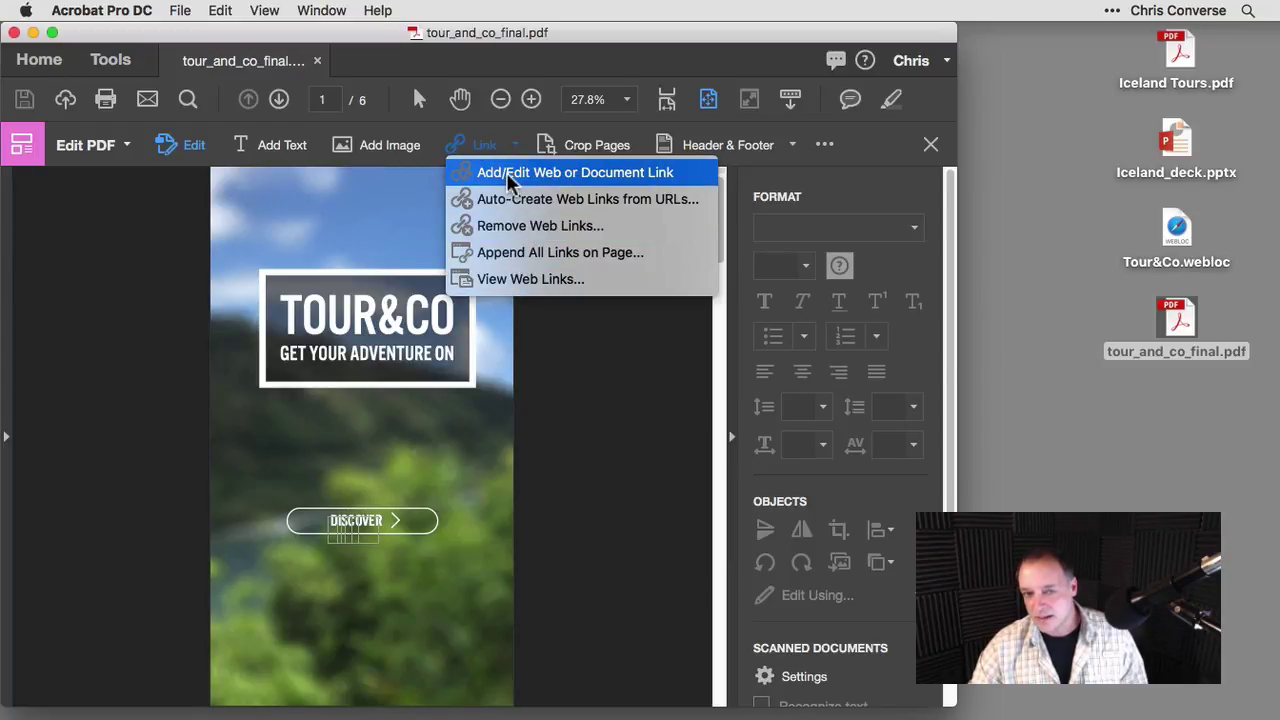
pyautogui.click(511, 175)
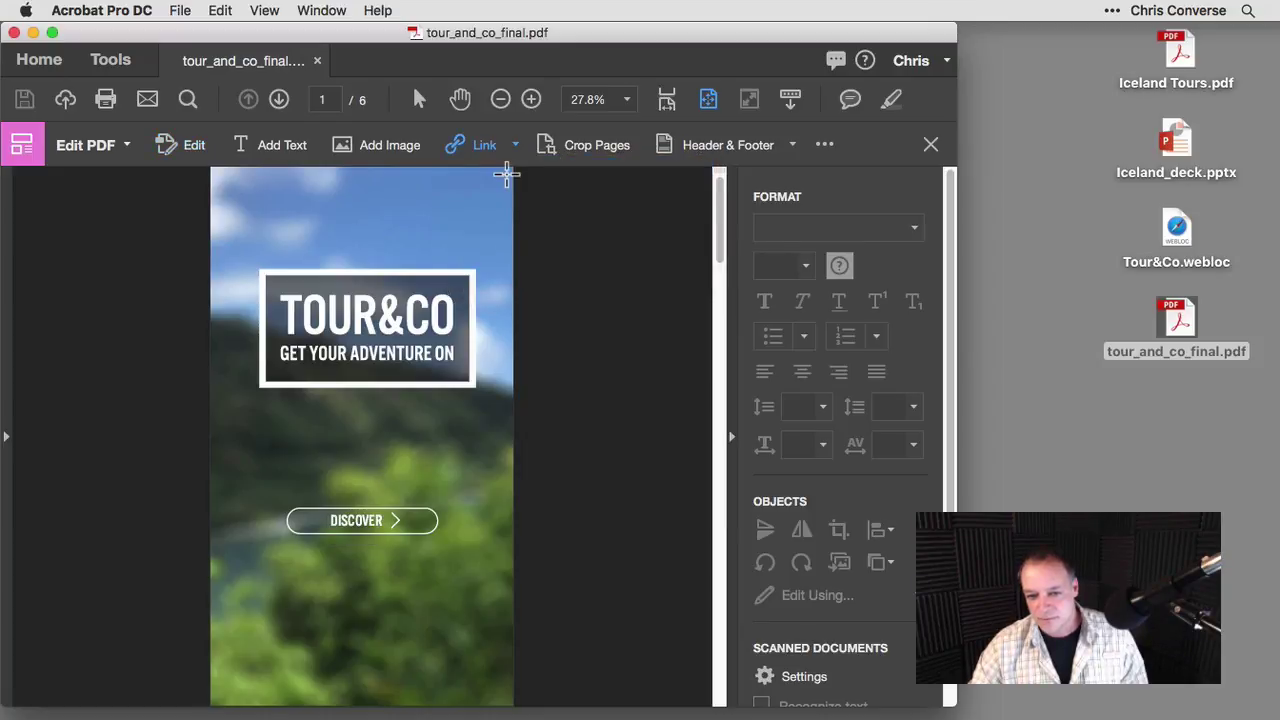
pyautogui.moveTo(278, 497); pyautogui.dragTo(448, 552)
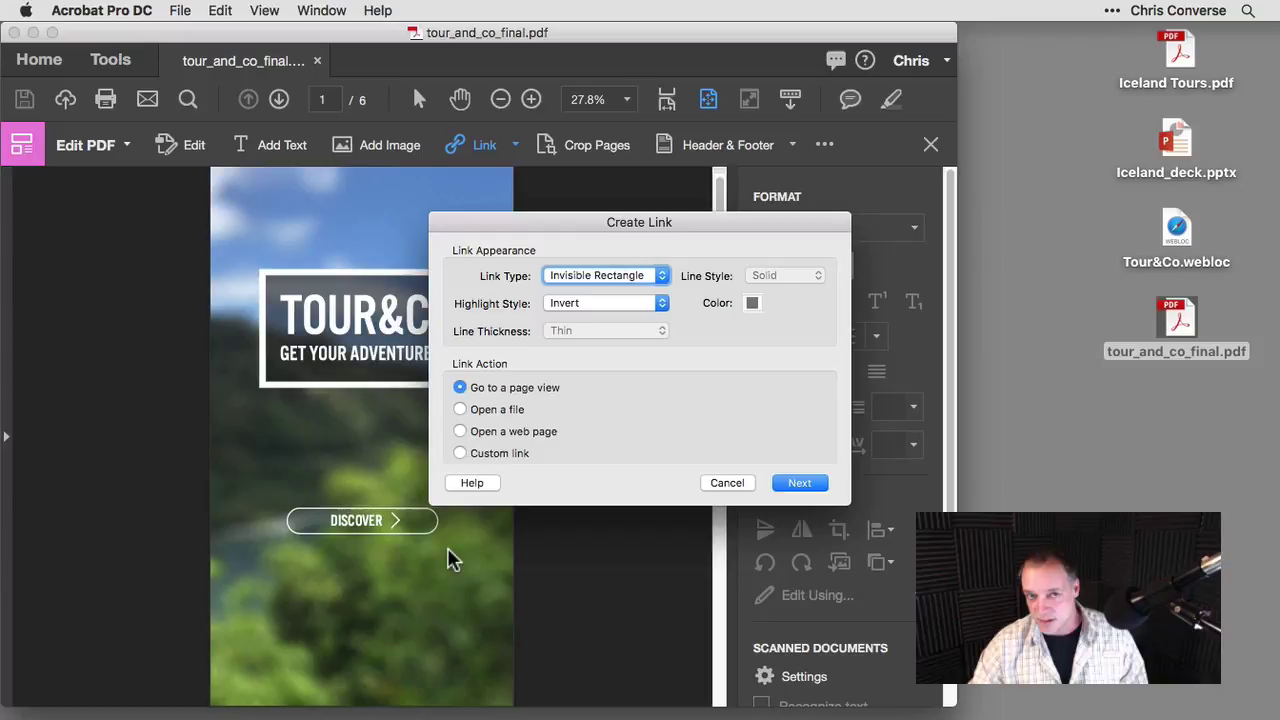
pyautogui.click(566, 280)
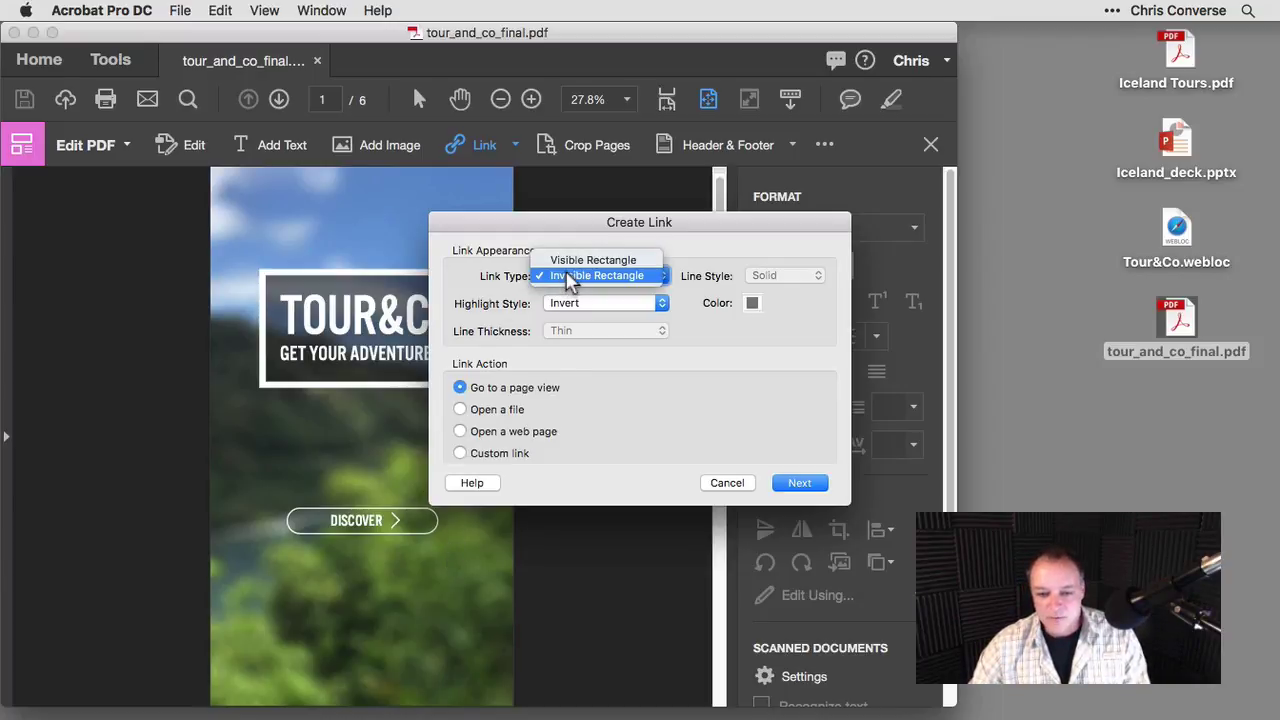
pyautogui.click(597, 276)
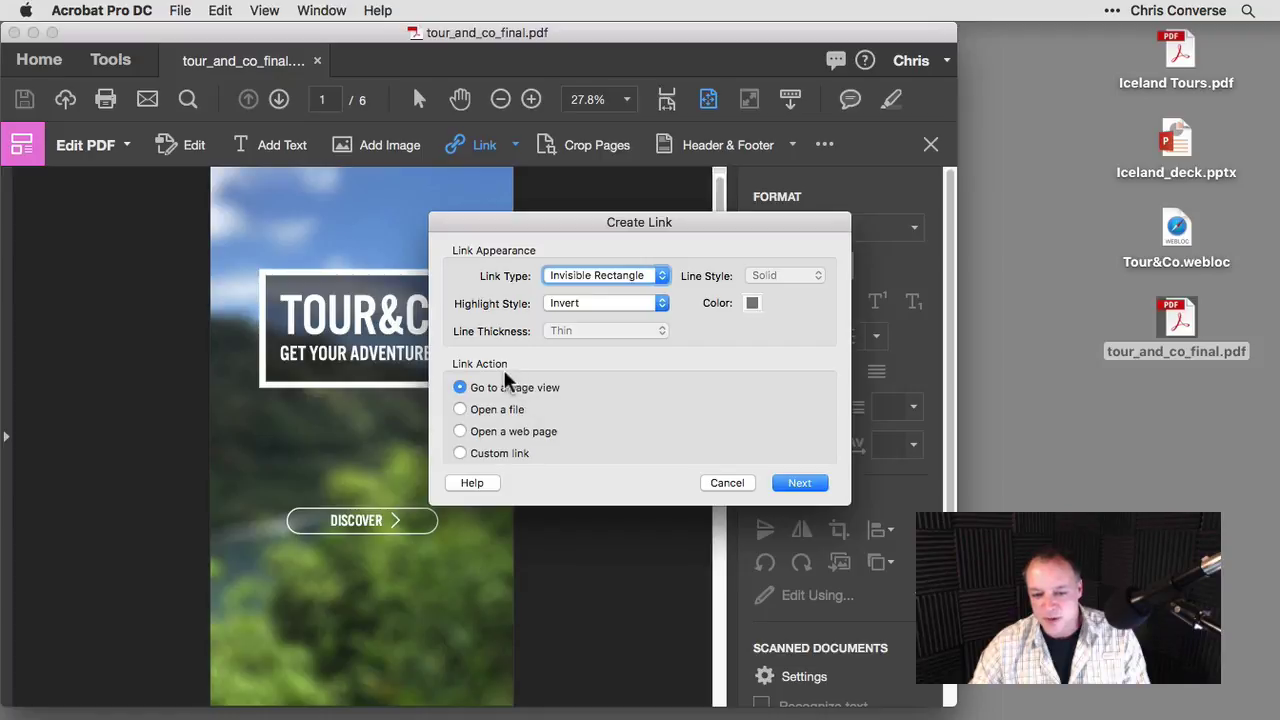
# Set the DISCOVER link's destination to page 2, the list of Iceland, Italy and Hawaii tours
pyautogui.click(805, 487)
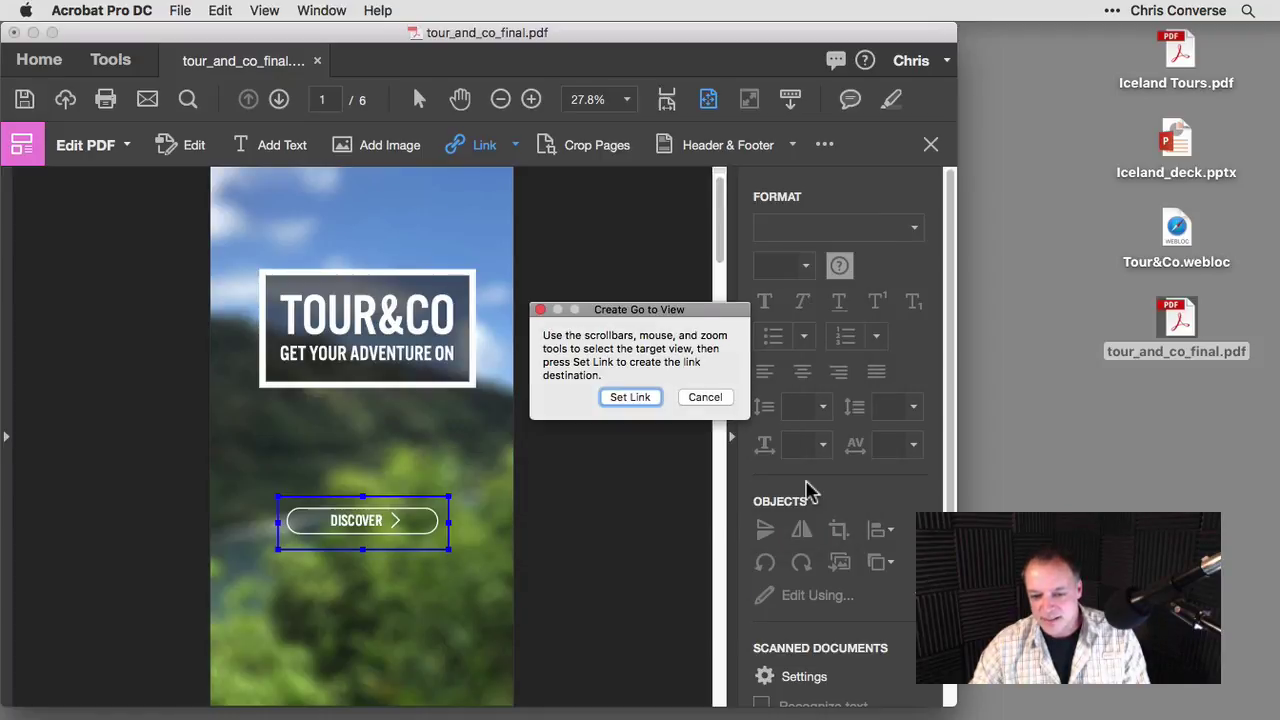
pyautogui.moveTo(632, 312); pyautogui.dragTo(634, 266)
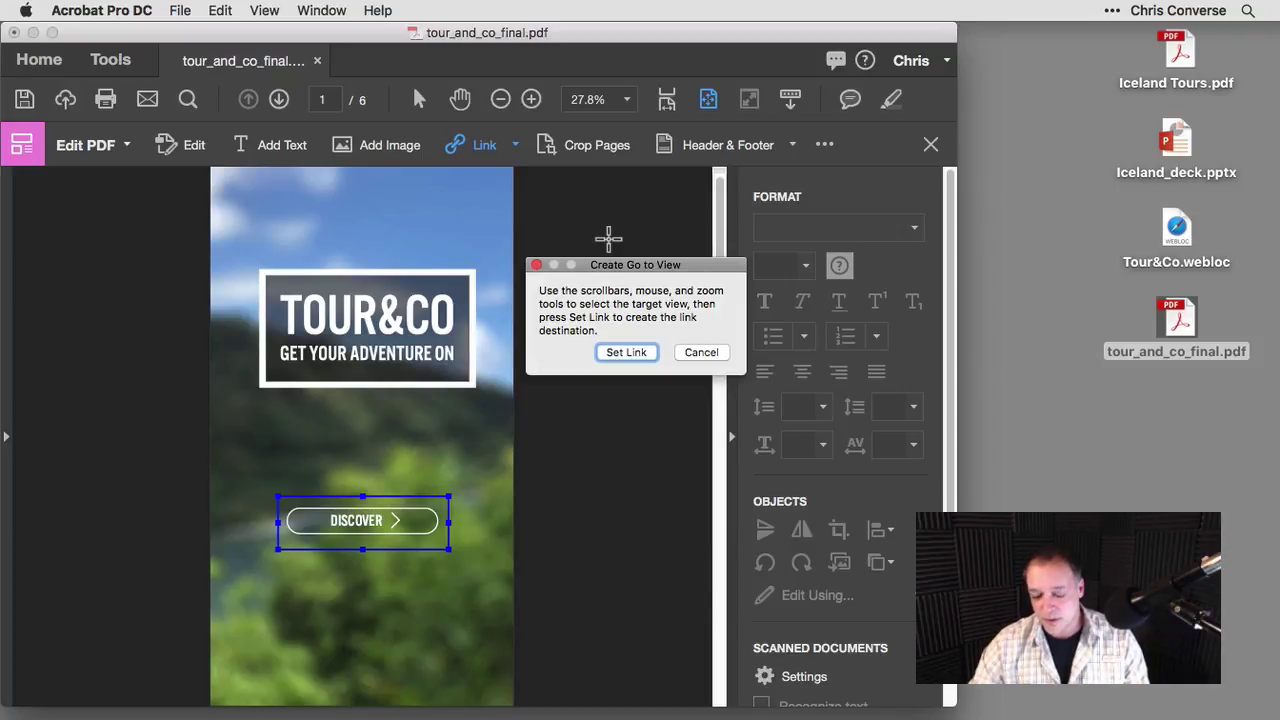
pyautogui.click(279, 102)
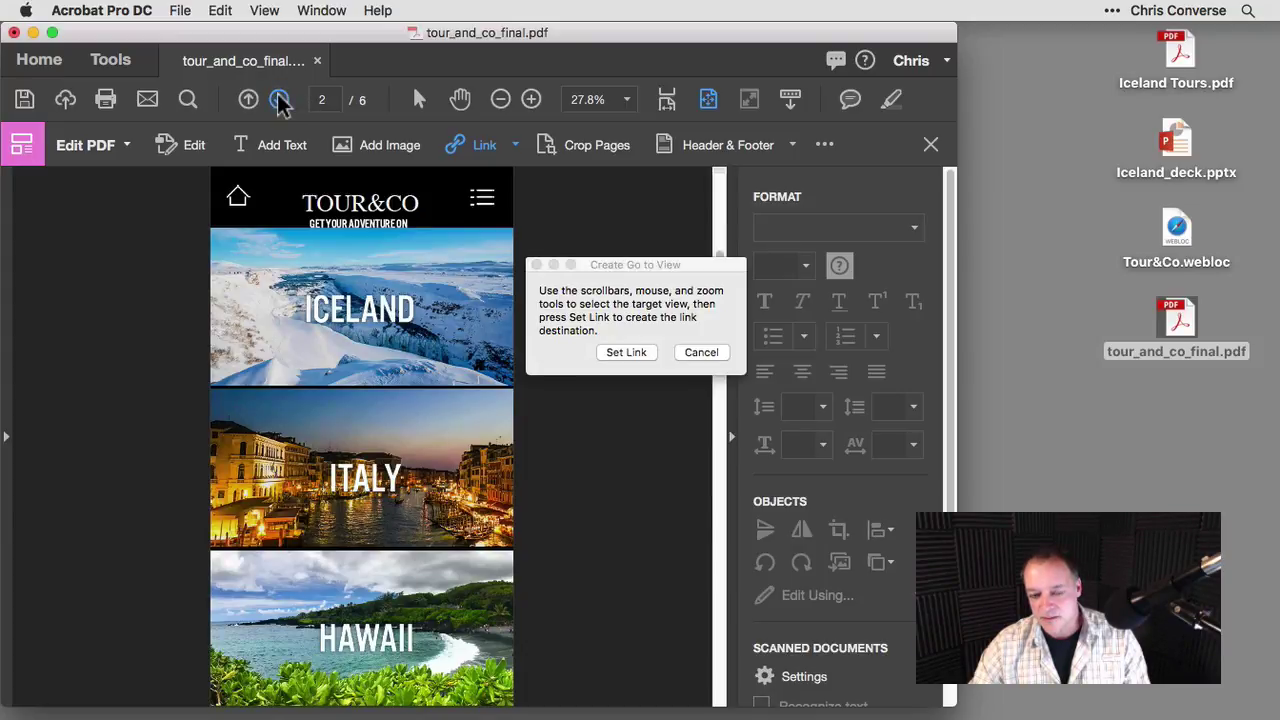
pyautogui.click(626, 352)
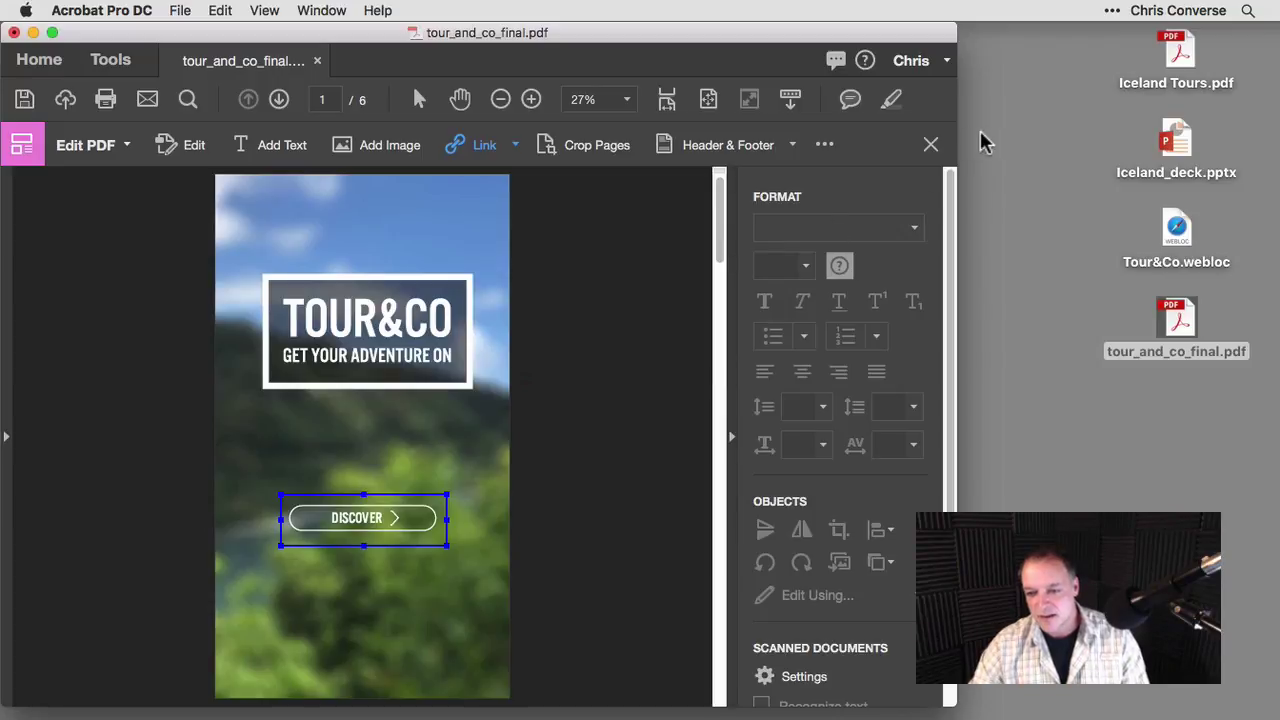
# Leave PDF editing, test the DISCOVER link, and close tour_and_co_final.pdf with its changes saved
pyautogui.click(931, 144)
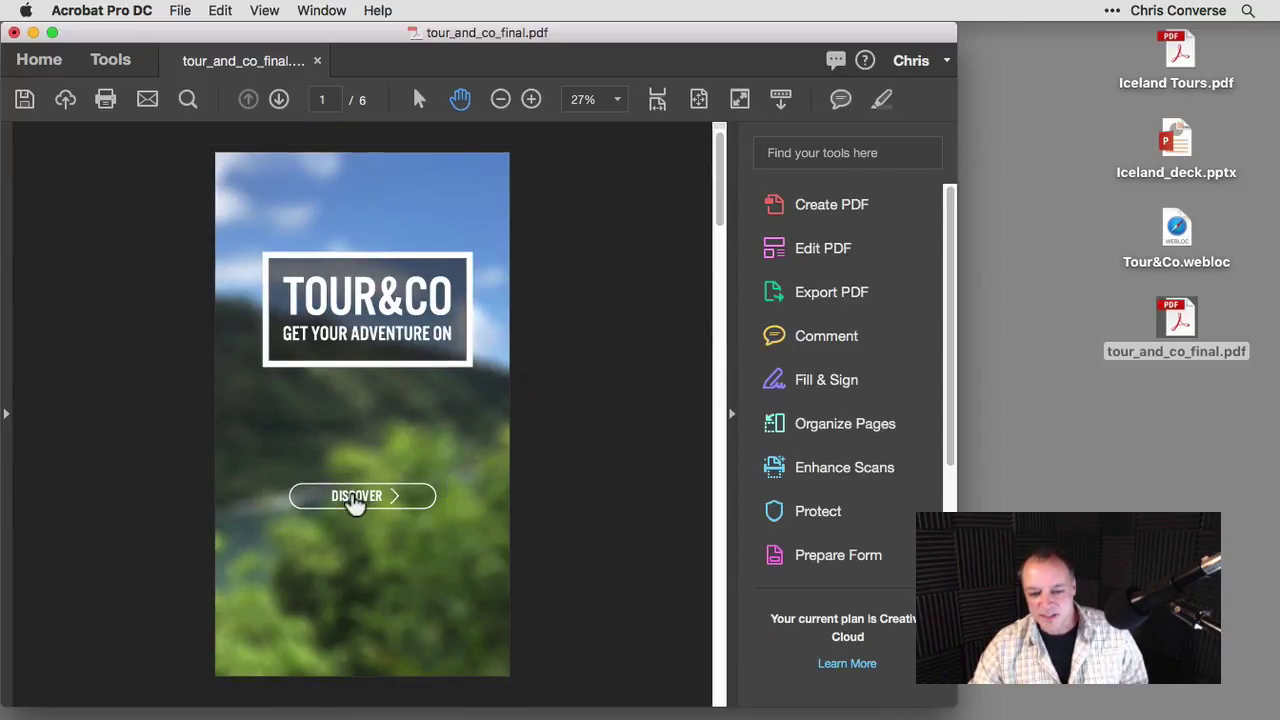
pyautogui.click(355, 500)
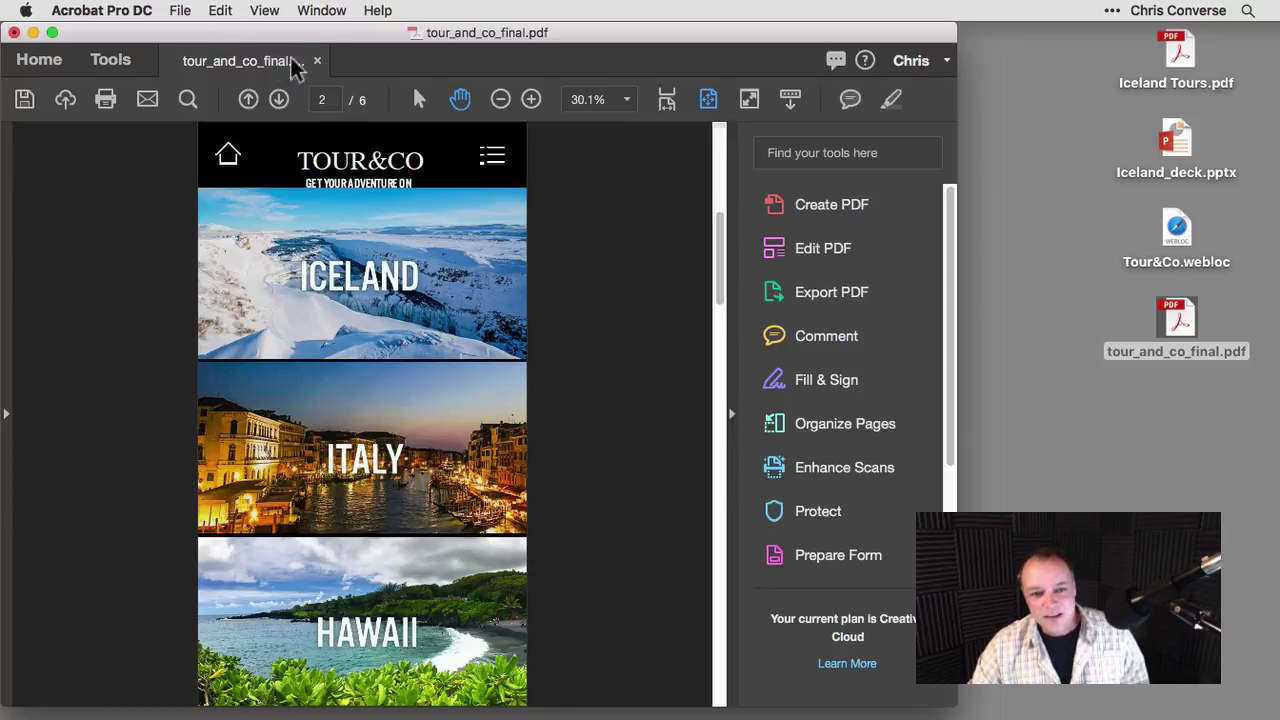
pyautogui.click(317, 62)
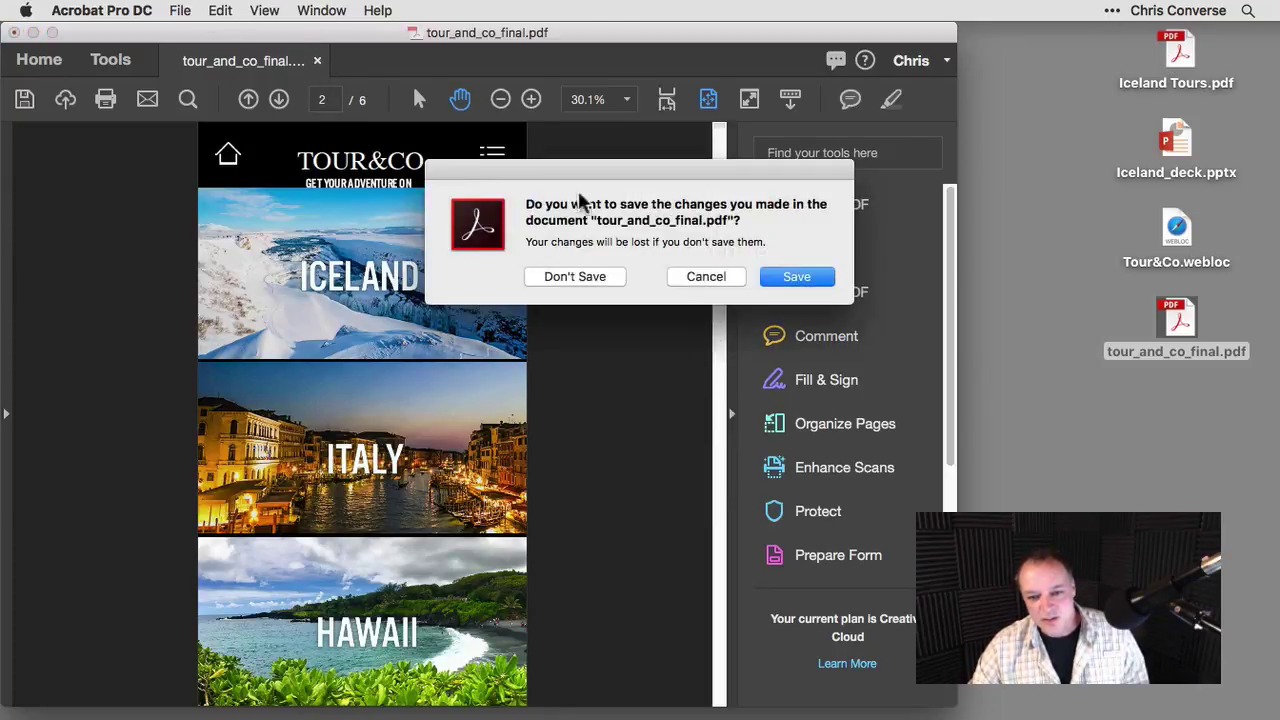
pyautogui.click(785, 277)
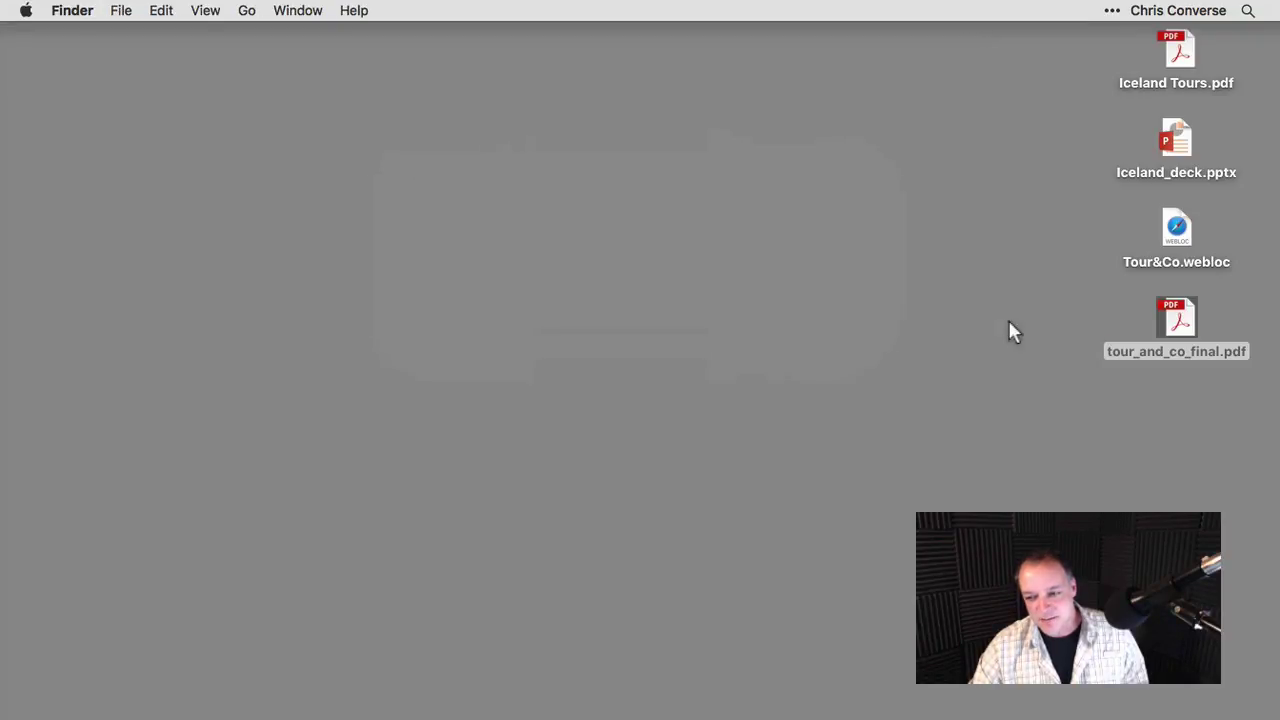
# Deselect the PDF on the desktop, switch back to Acrobat, and clear the recent files list
pyautogui.click(1190, 358)
pyautogui.click(1063, 308)
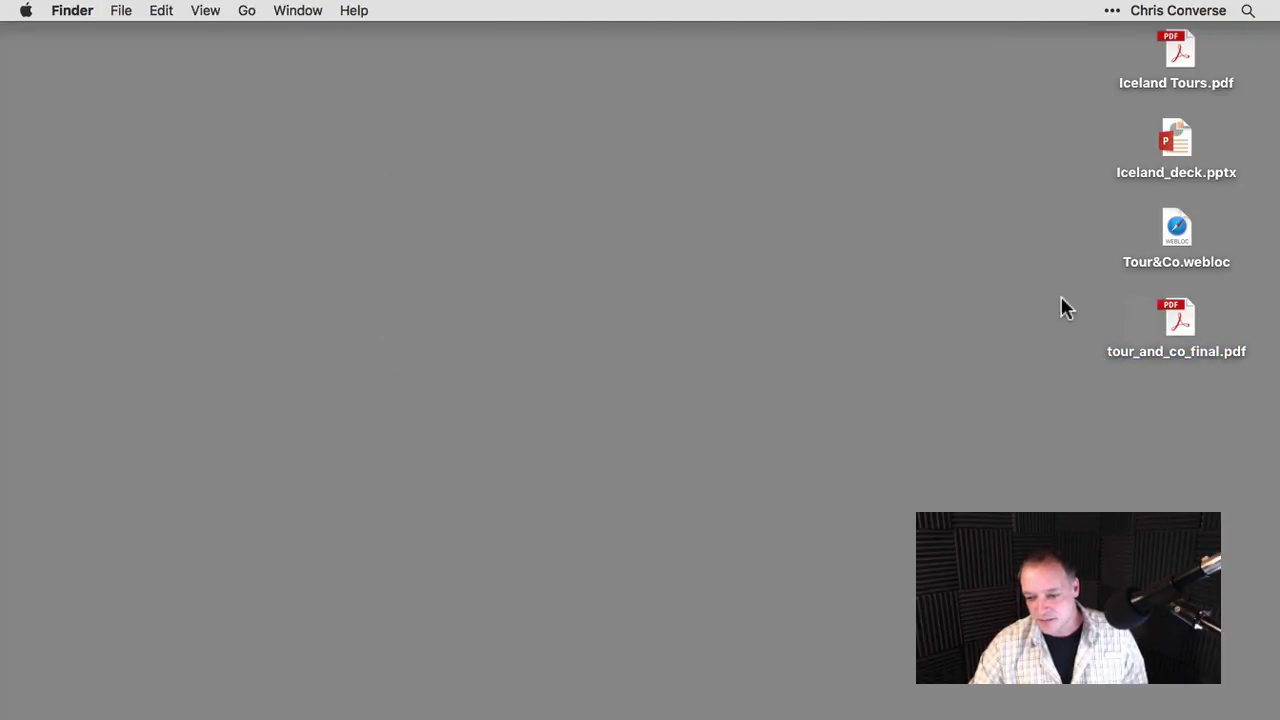
pyautogui.click(612, 696)
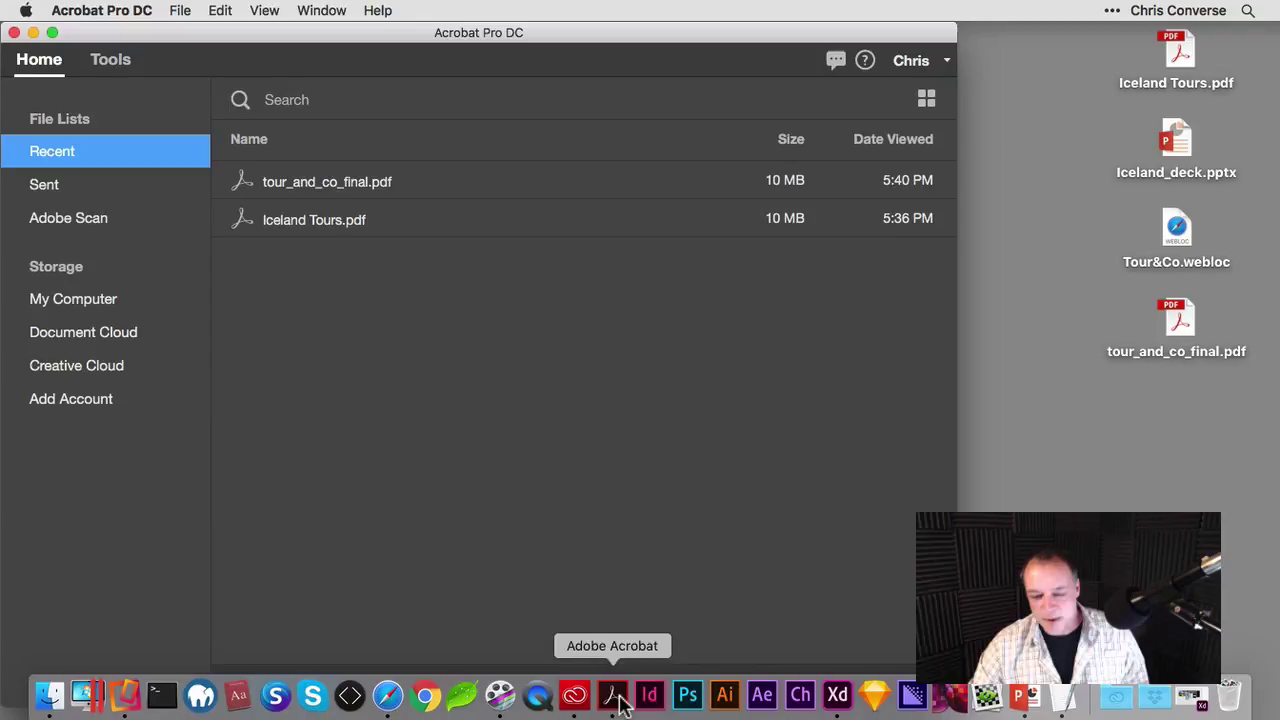
pyautogui.click(288, 686)
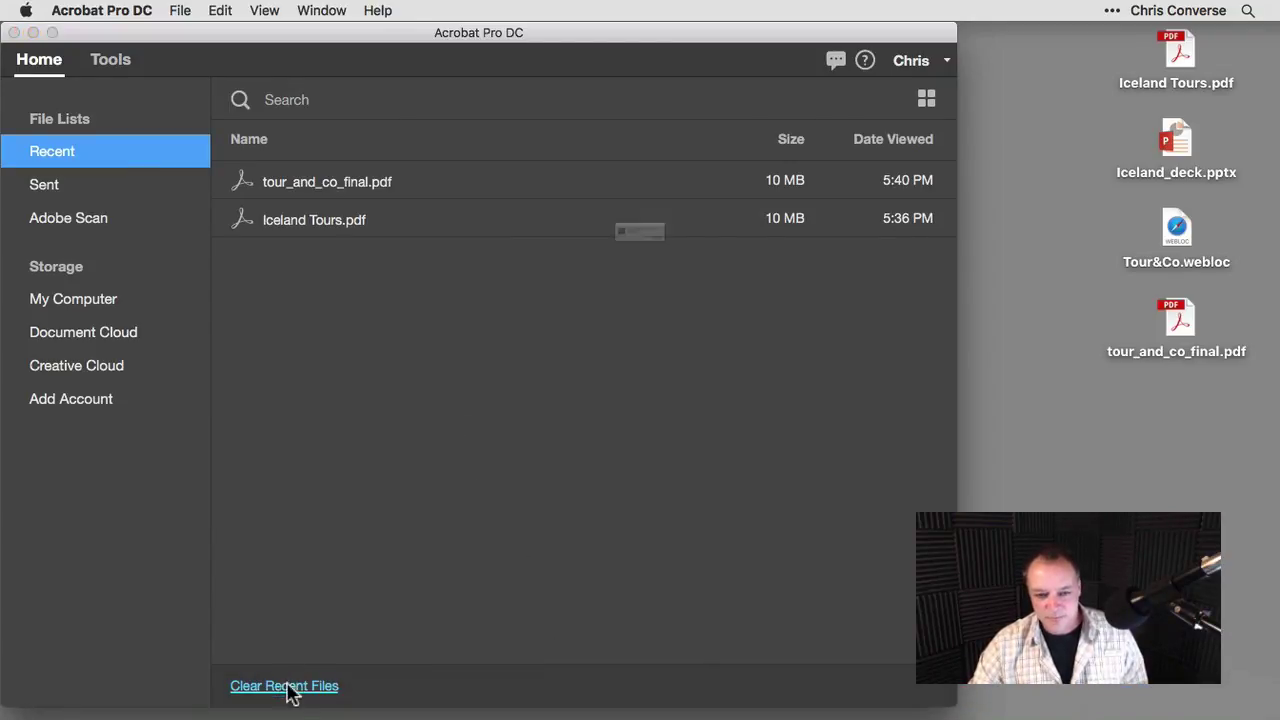
pyautogui.click(795, 282)
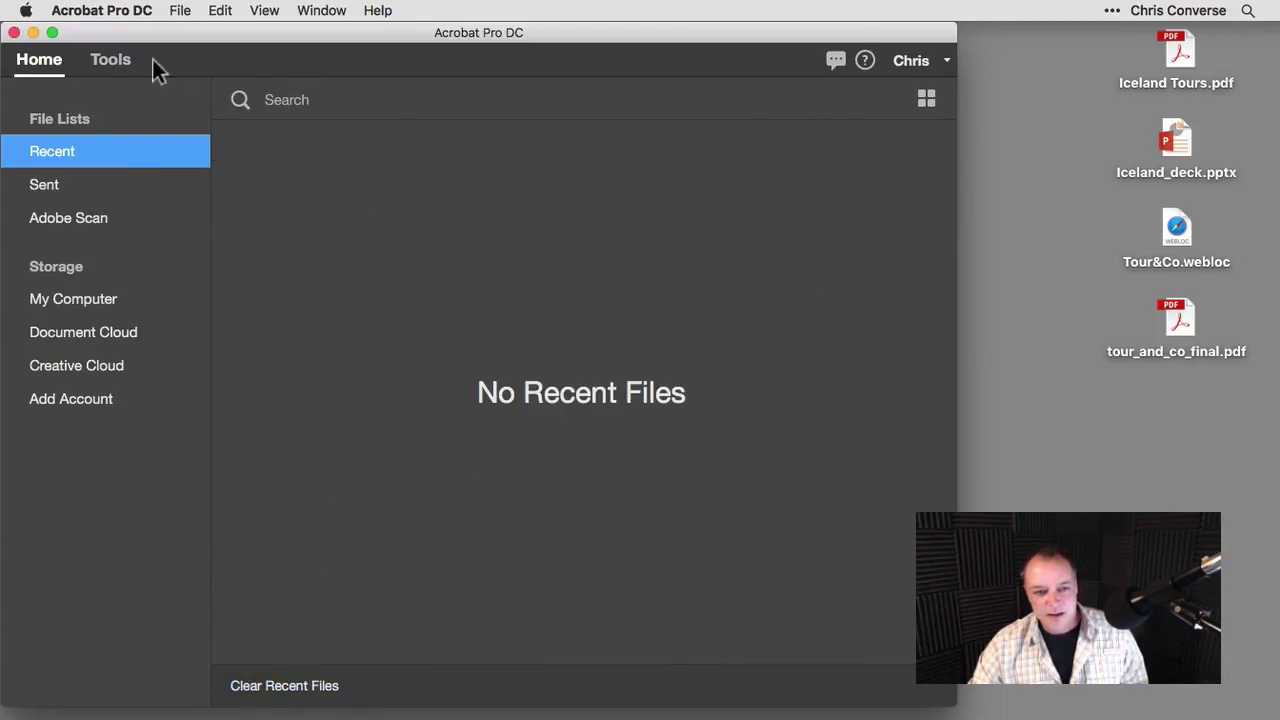
# Start Combine Files, add Iceland Tours.pdf from the desktop, and expand and collapse its pages to check them
pyautogui.click(112, 60)
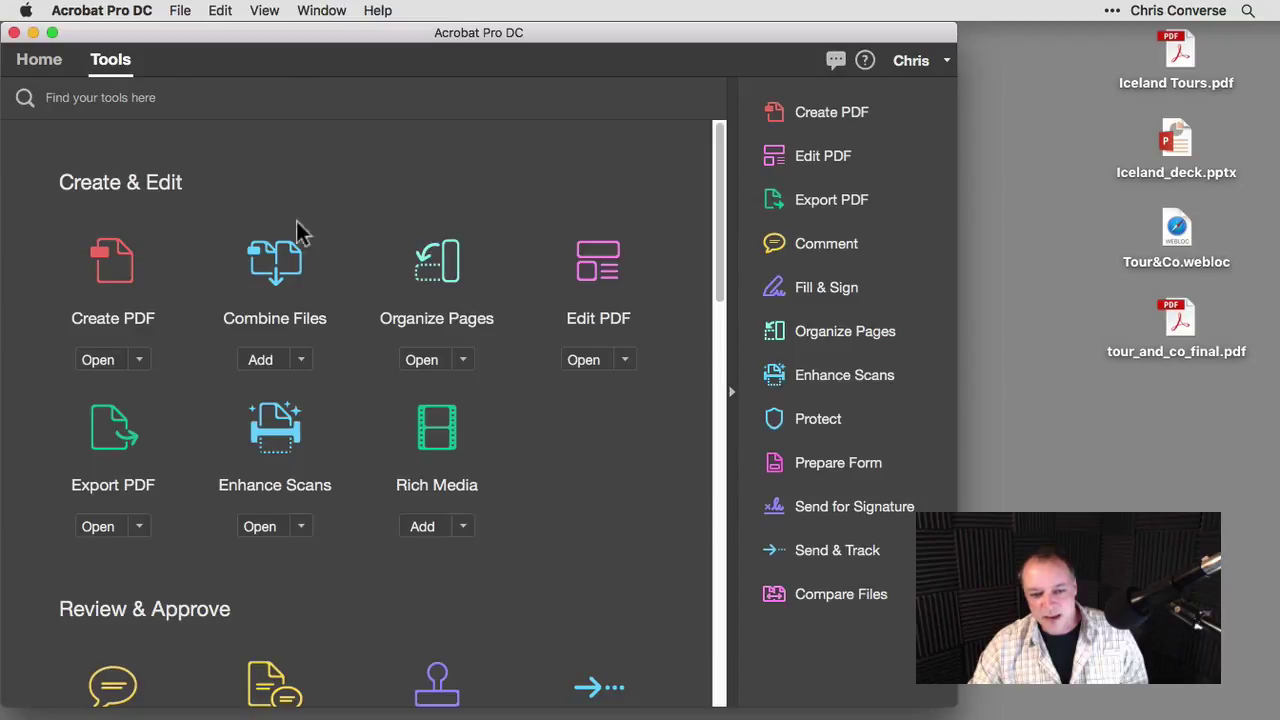
pyautogui.click(277, 270)
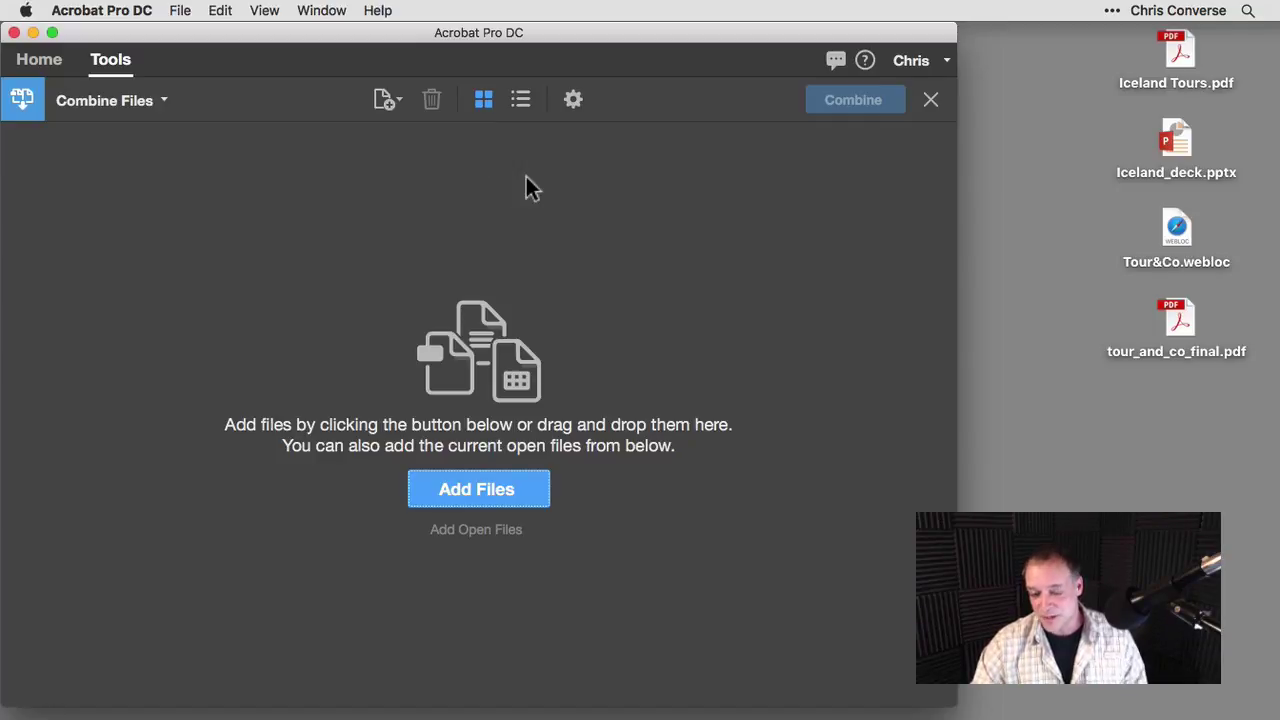
pyautogui.moveTo(1180, 55); pyautogui.dragTo(452, 206)
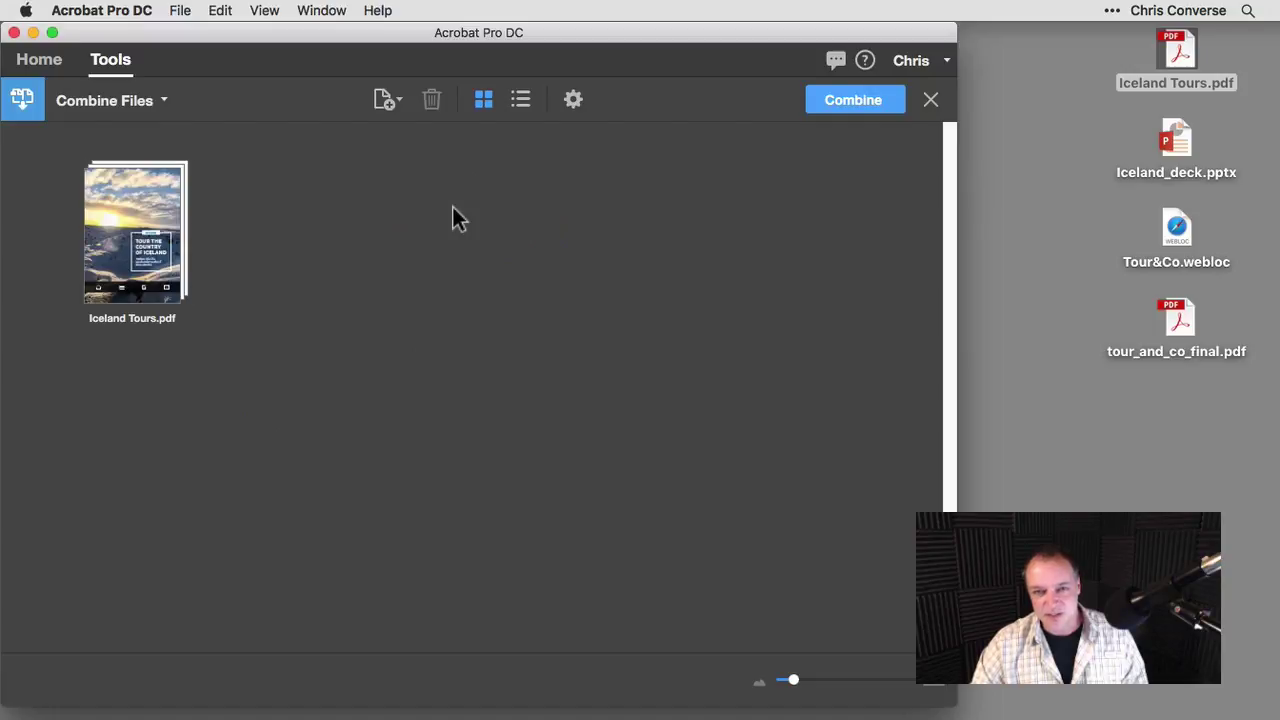
pyautogui.moveTo(160, 175)
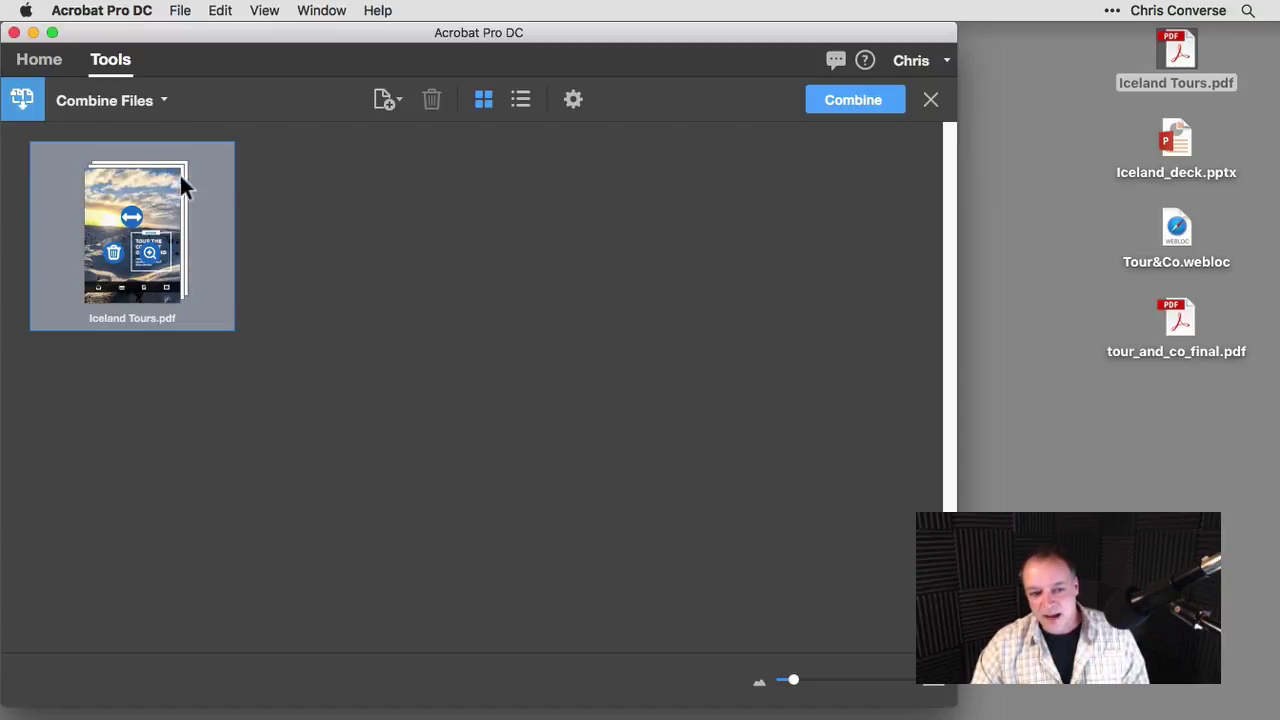
pyautogui.click(131, 218)
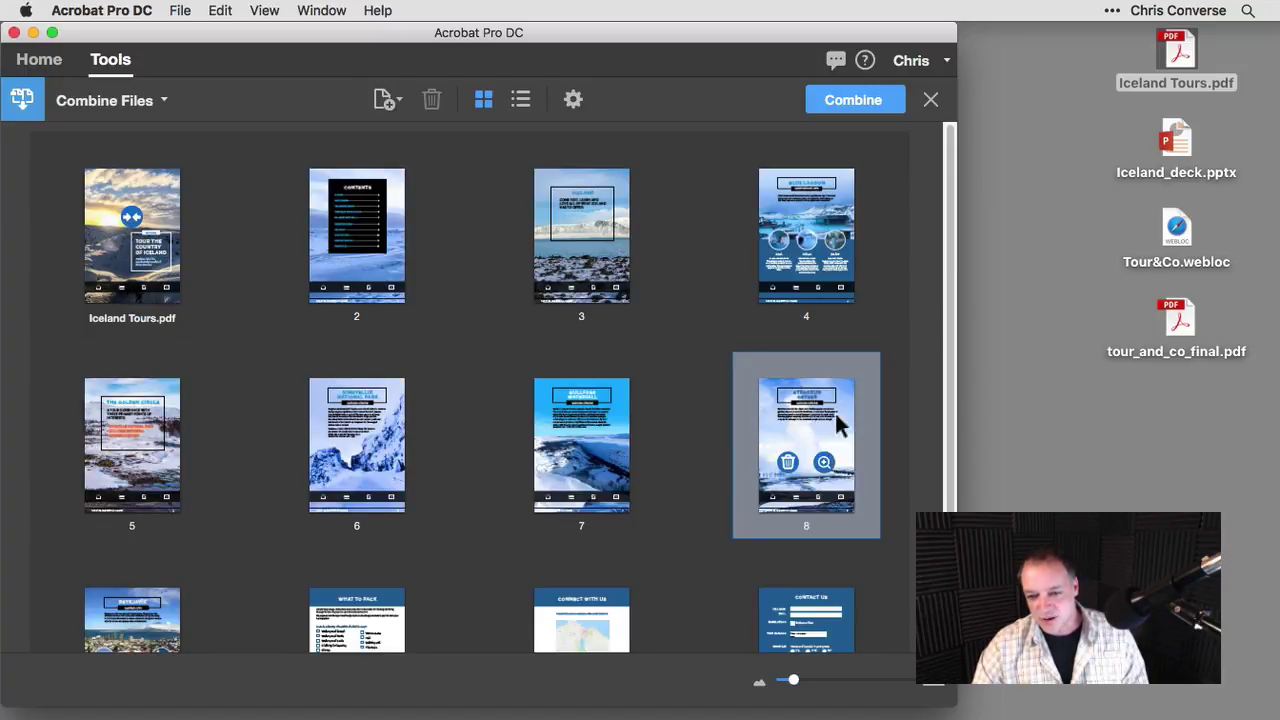
pyautogui.click(131, 218)
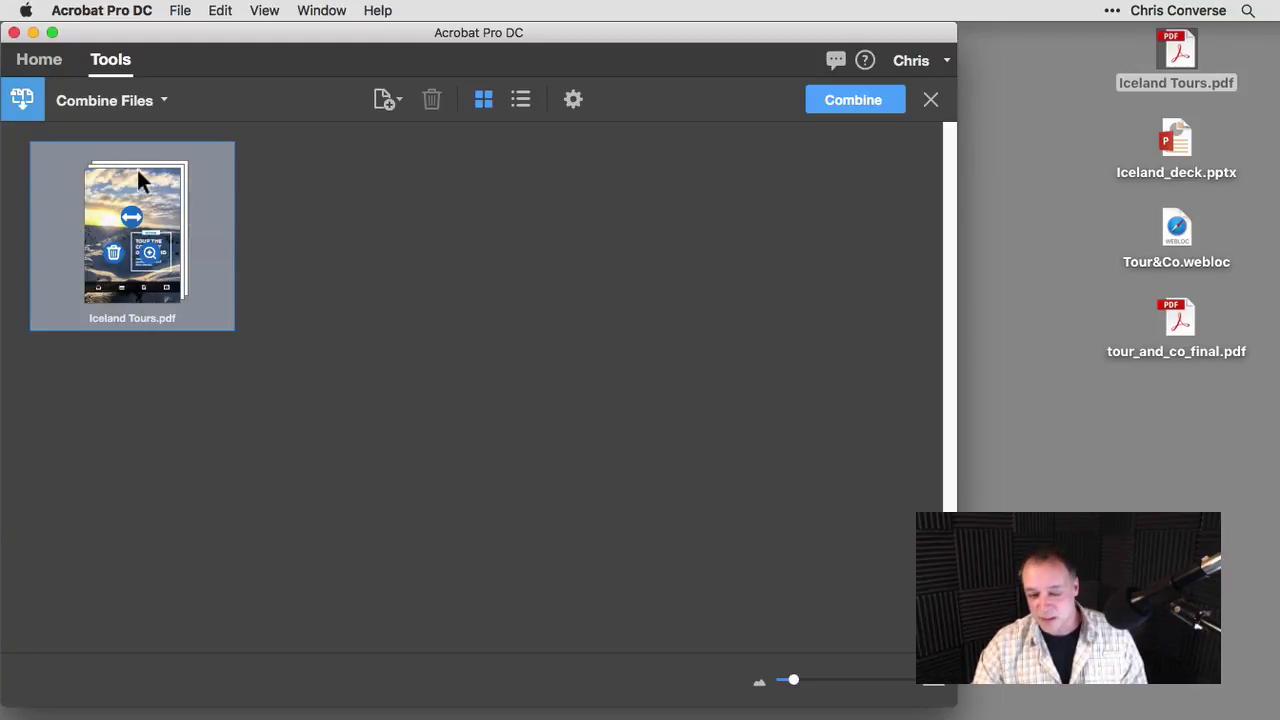
pyautogui.moveTo(139, 175)
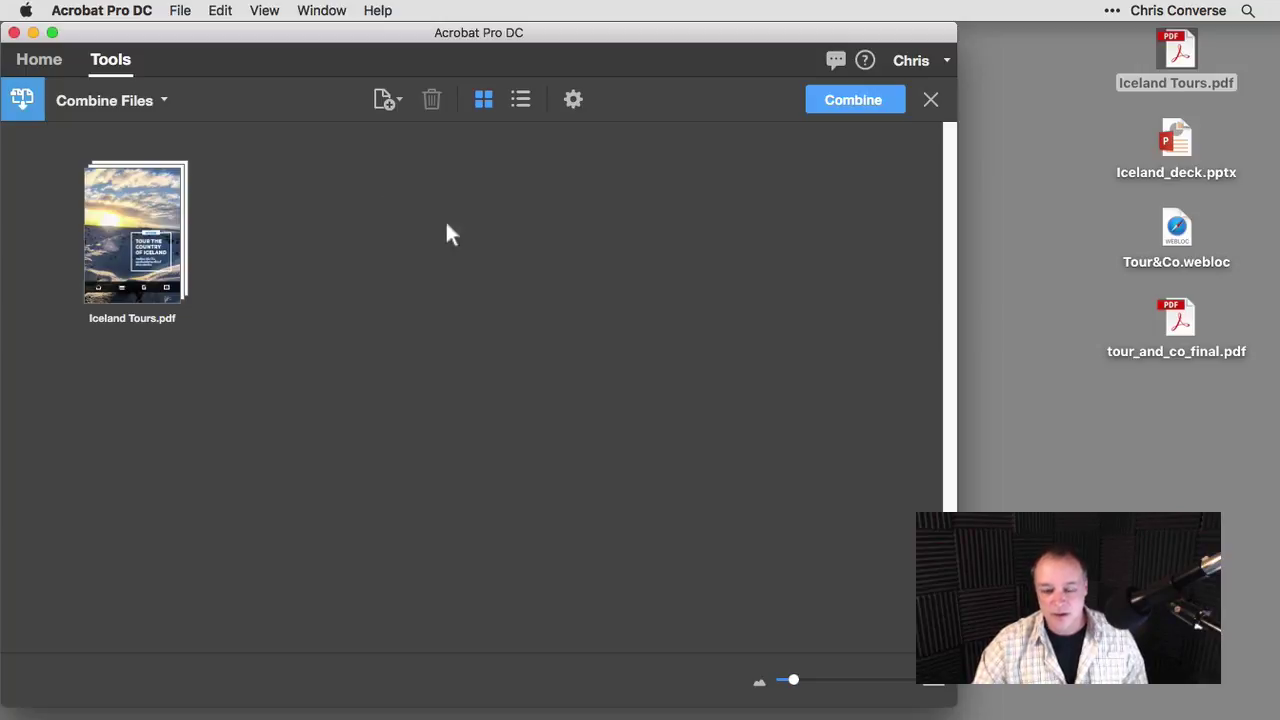
# Add Iceland_deck.pptx from the desktop to the files to combine, and expand and collapse its slides to check them
pyautogui.click(1004, 166)
pyautogui.moveTo(1190, 145); pyautogui.dragTo(476, 216)
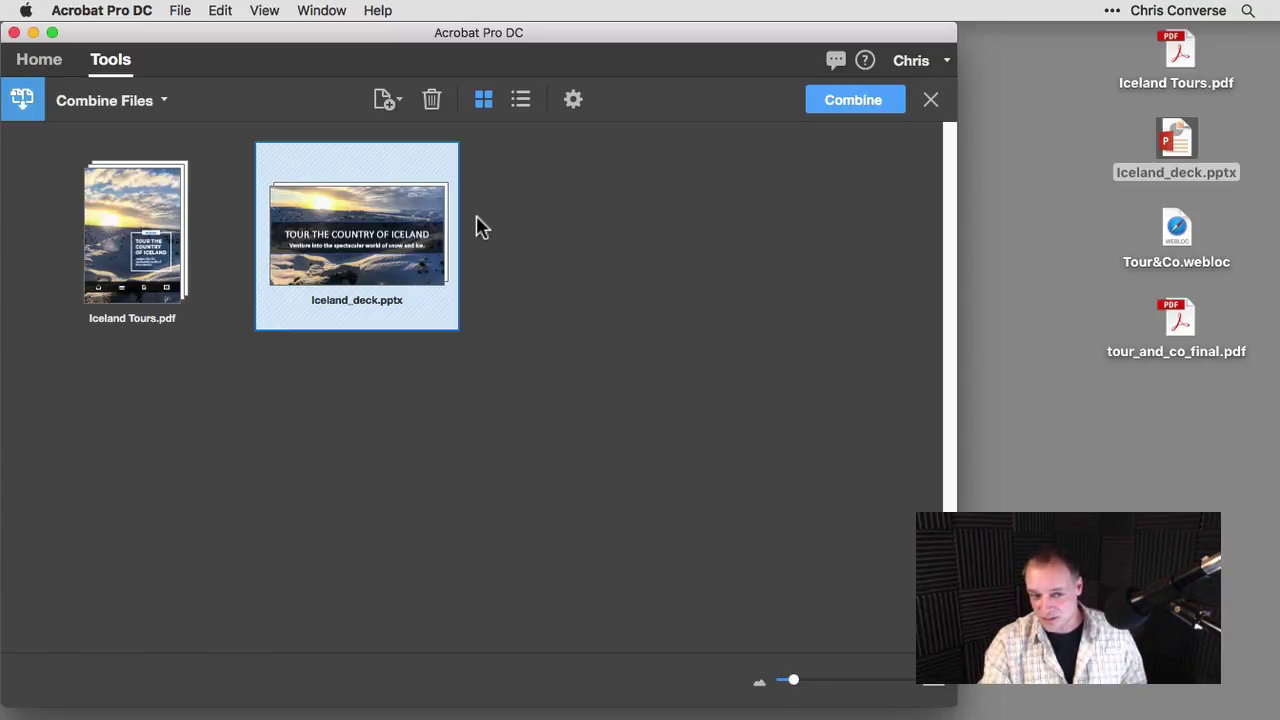
pyautogui.click(355, 216)
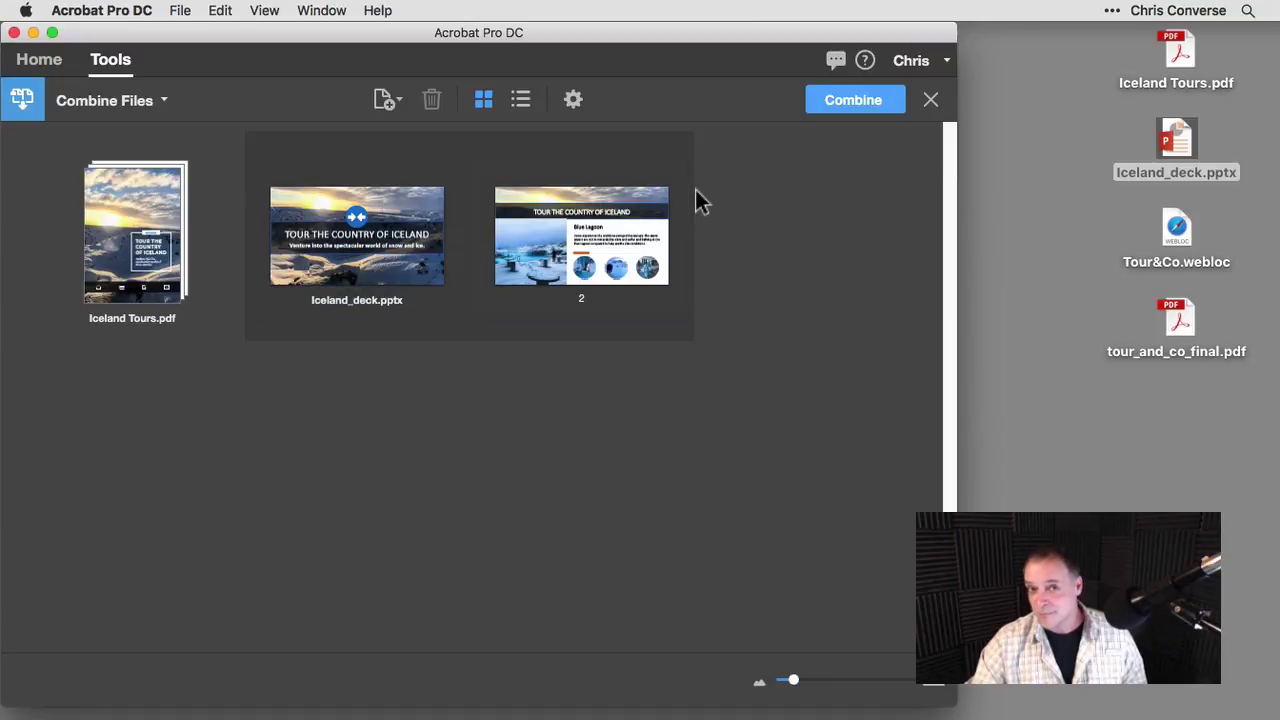
pyautogui.click(357, 217)
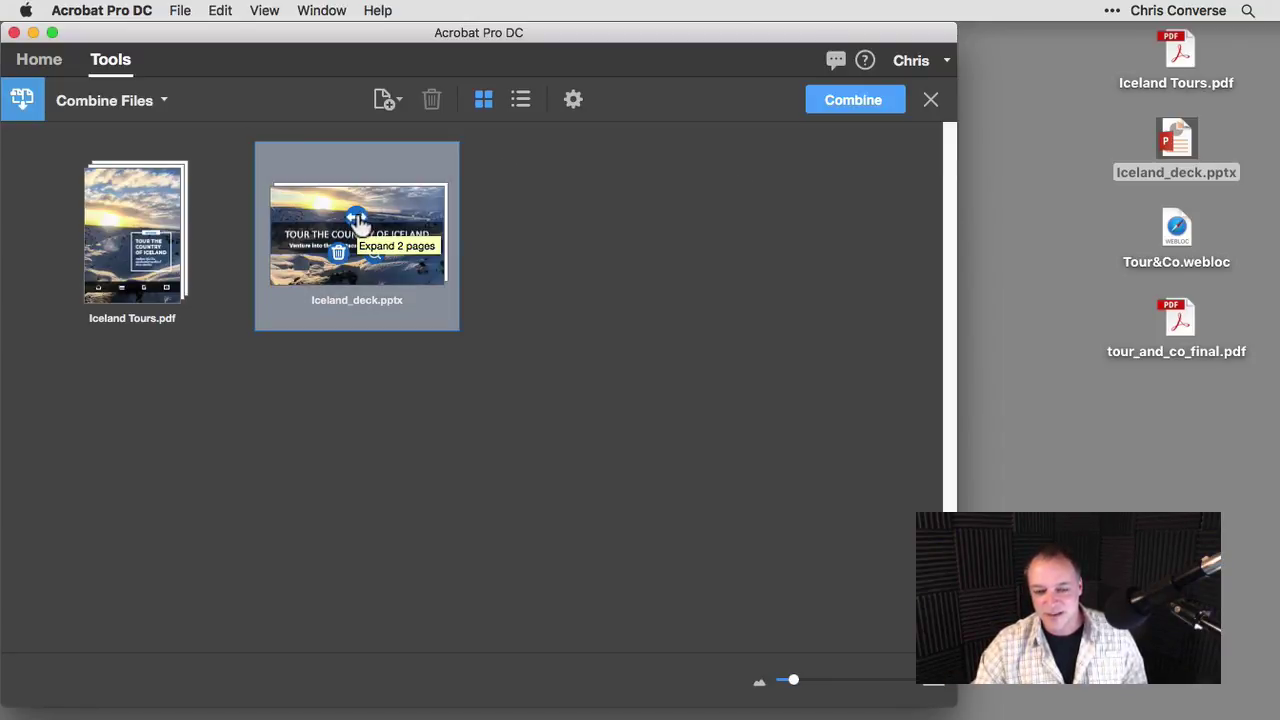
# Open Tour&Co.webloc in Safari, copy the Iceland page's URL, close the browser window, and return to Acrobat
pyautogui.doubleClick(1181, 230)
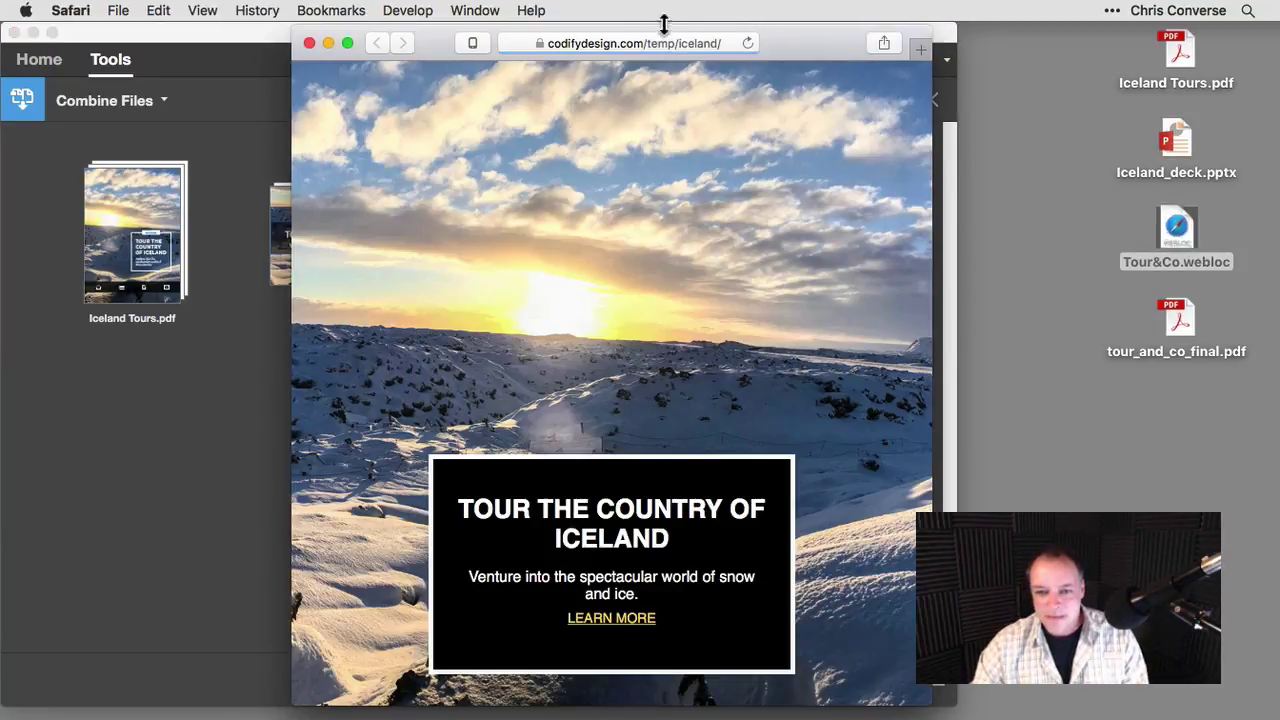
pyautogui.click(633, 45)
pyautogui.press('super+c')
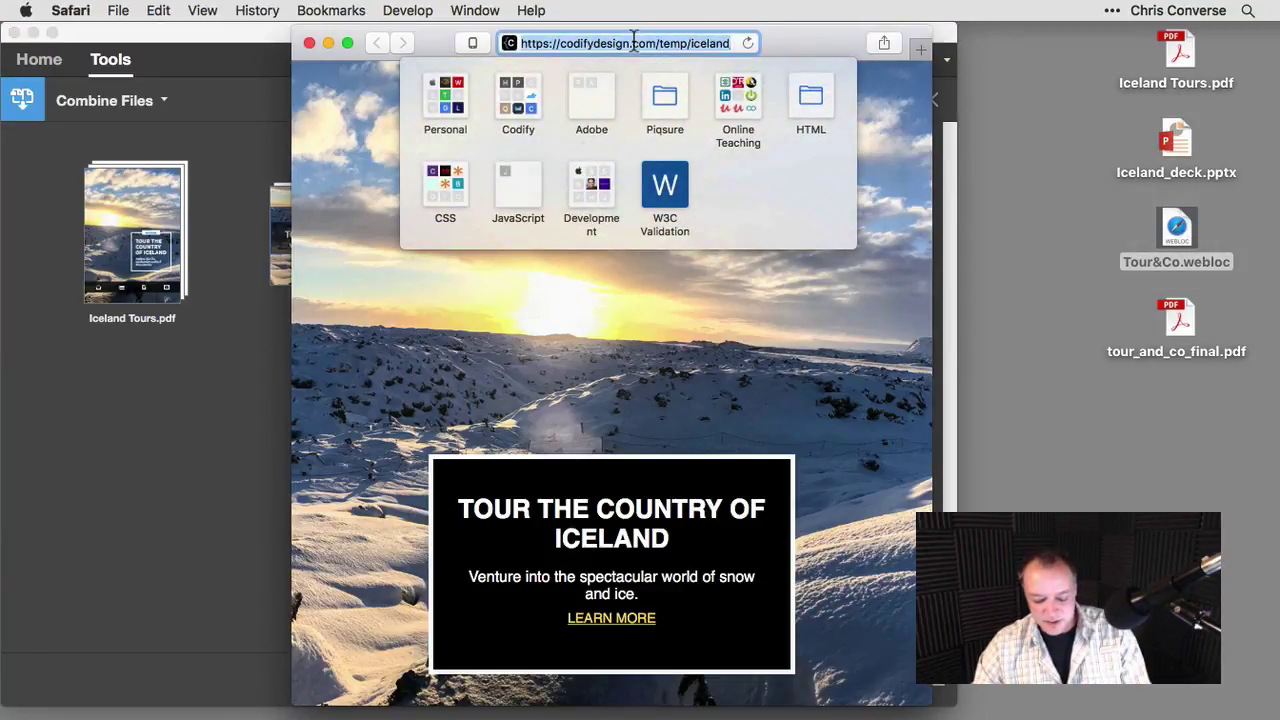
pyautogui.click(309, 42)
pyautogui.click(590, 195)
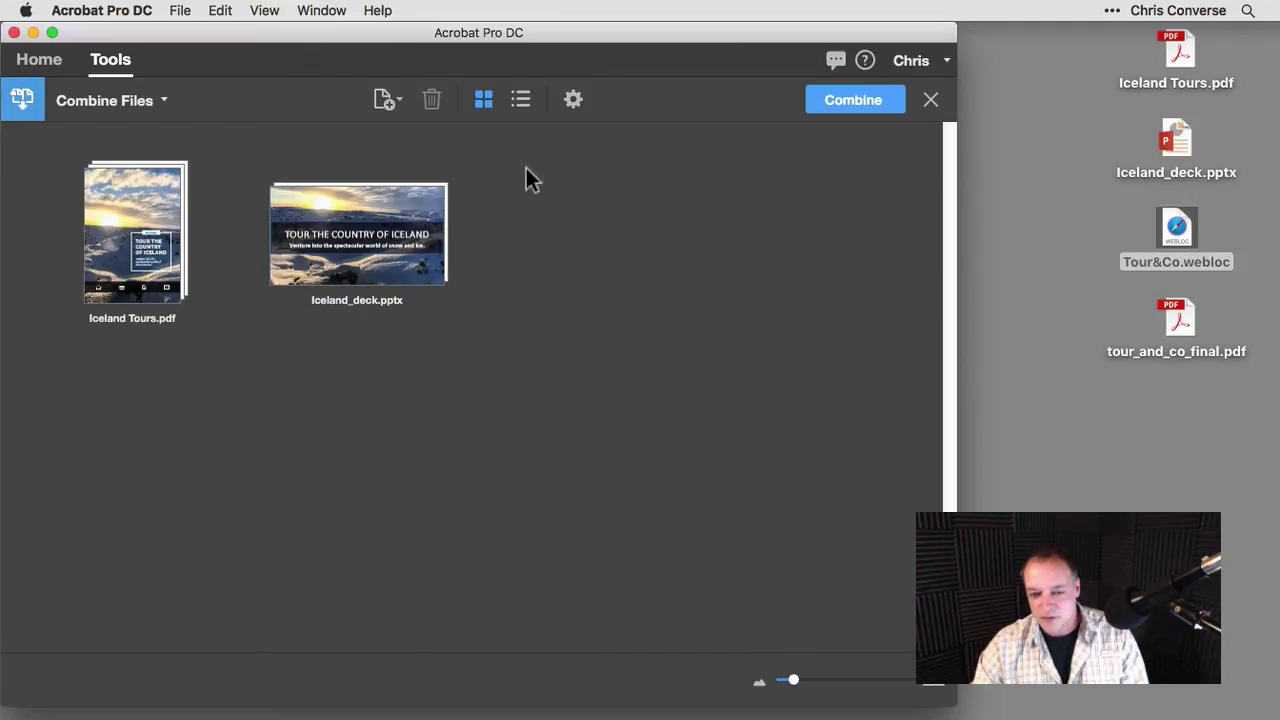
pyautogui.click(400, 99)
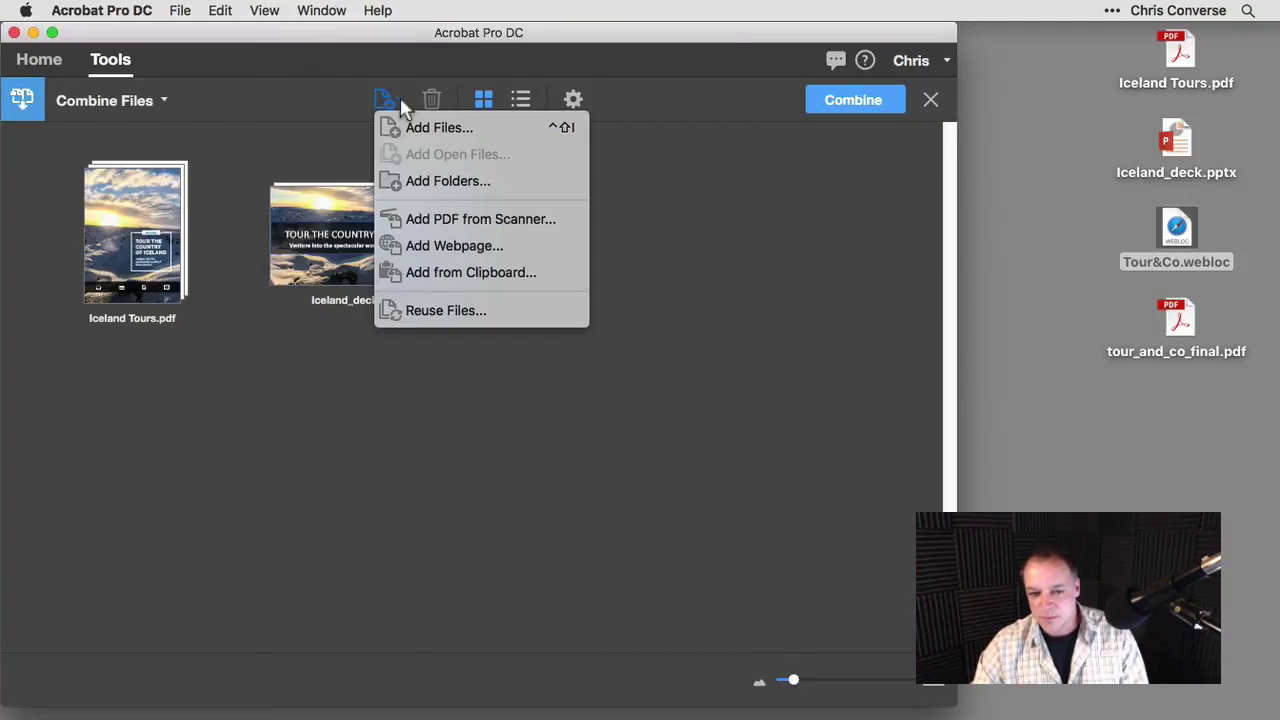
pyautogui.click(430, 245)
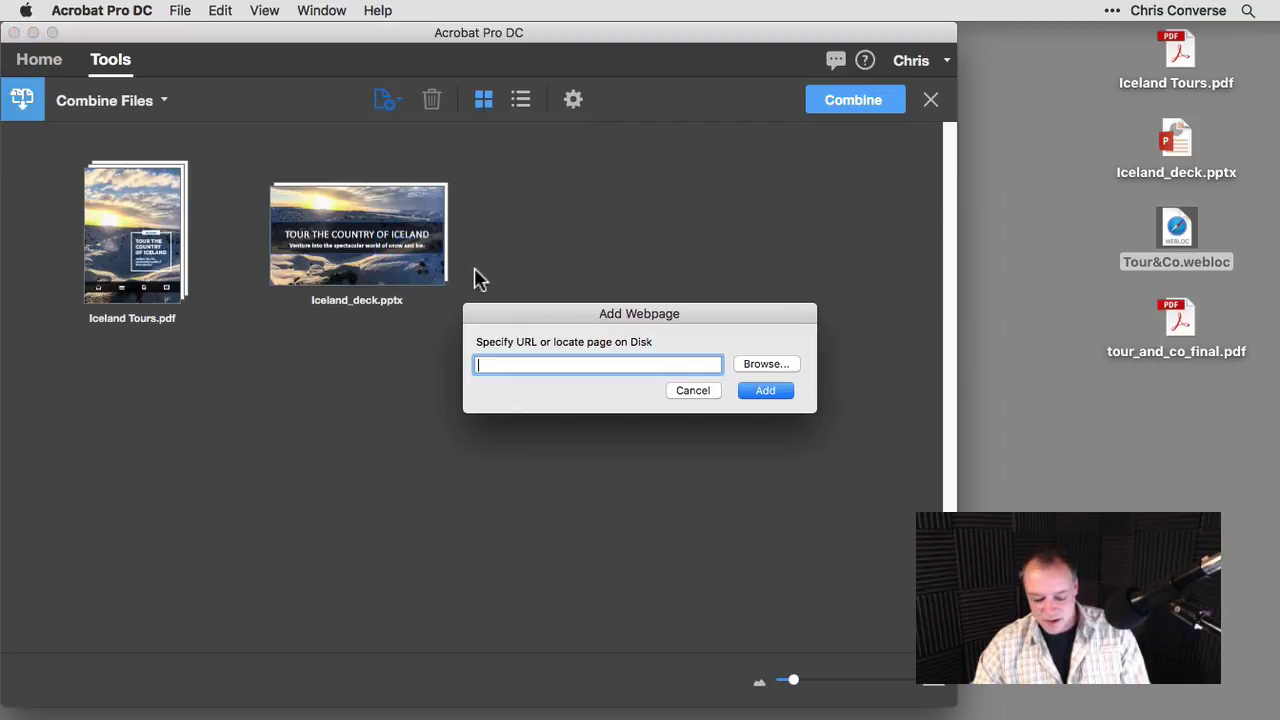
pyautogui.press('super+v')
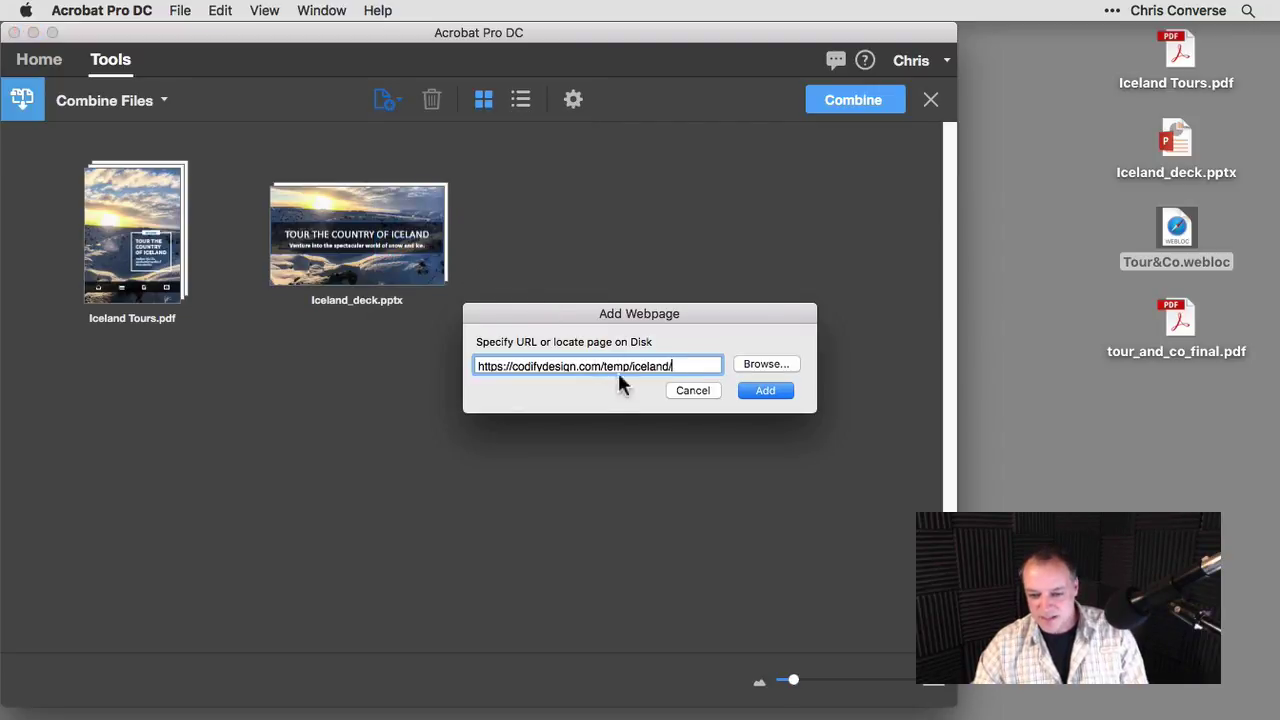
pyautogui.click(766, 391)
pyautogui.click(710, 215)
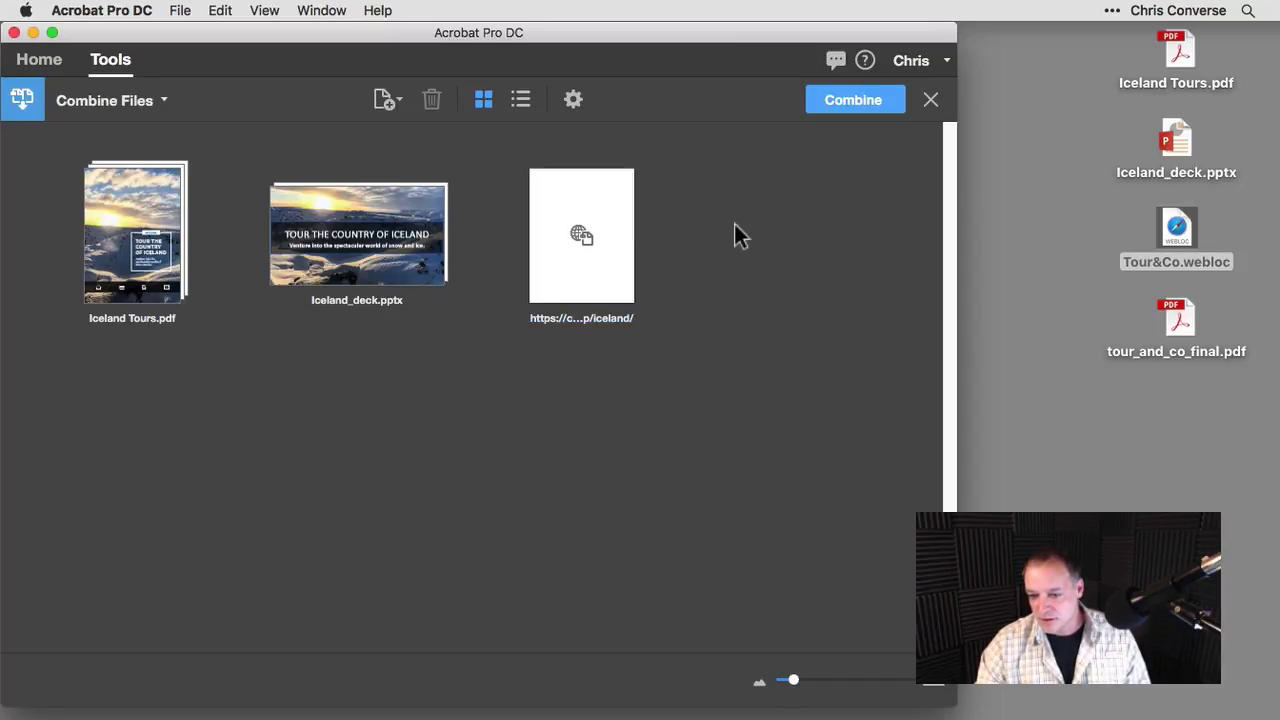
# Add tour_and_co_final.pdf from the desktop to the files to combine, and expand and collapse its pages to check them
pyautogui.moveTo(1180, 322); pyautogui.dragTo(810, 238)
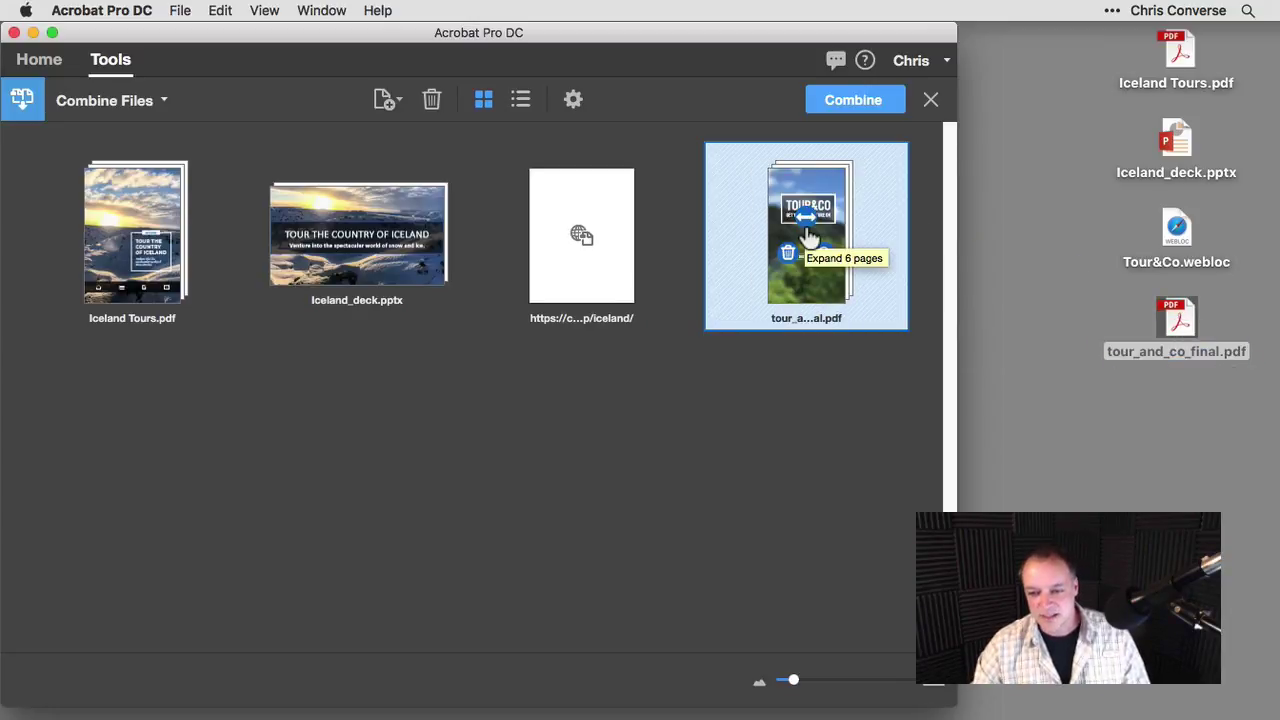
pyautogui.click(808, 230)
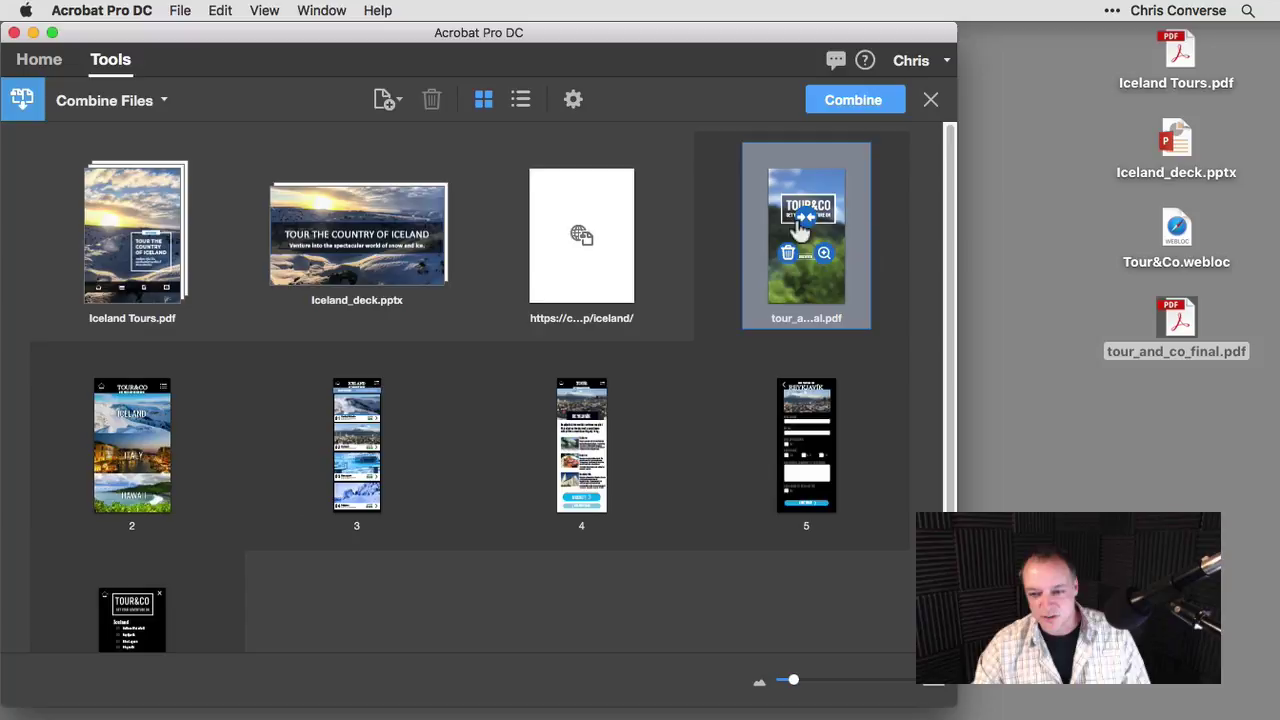
pyautogui.click(806, 218)
pyautogui.click(760, 392)
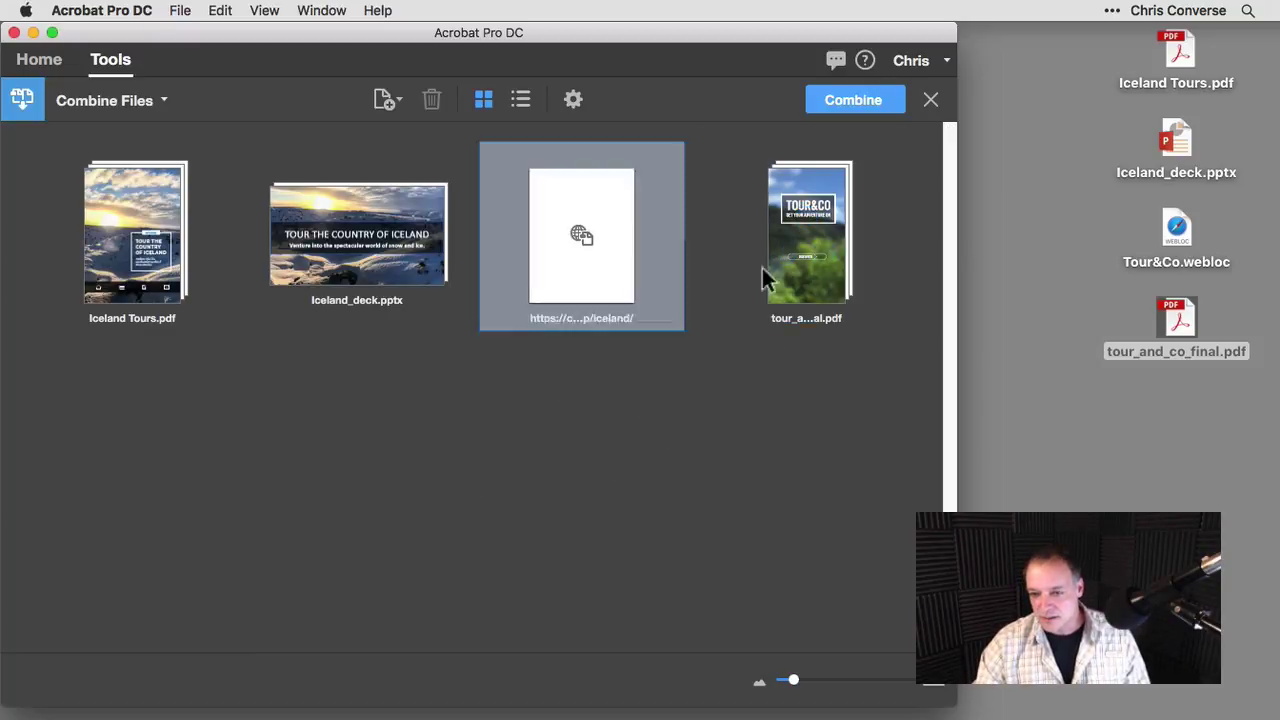
# Combine the four files into a single PDF and fit one full page in the window
pyautogui.click(851, 100)
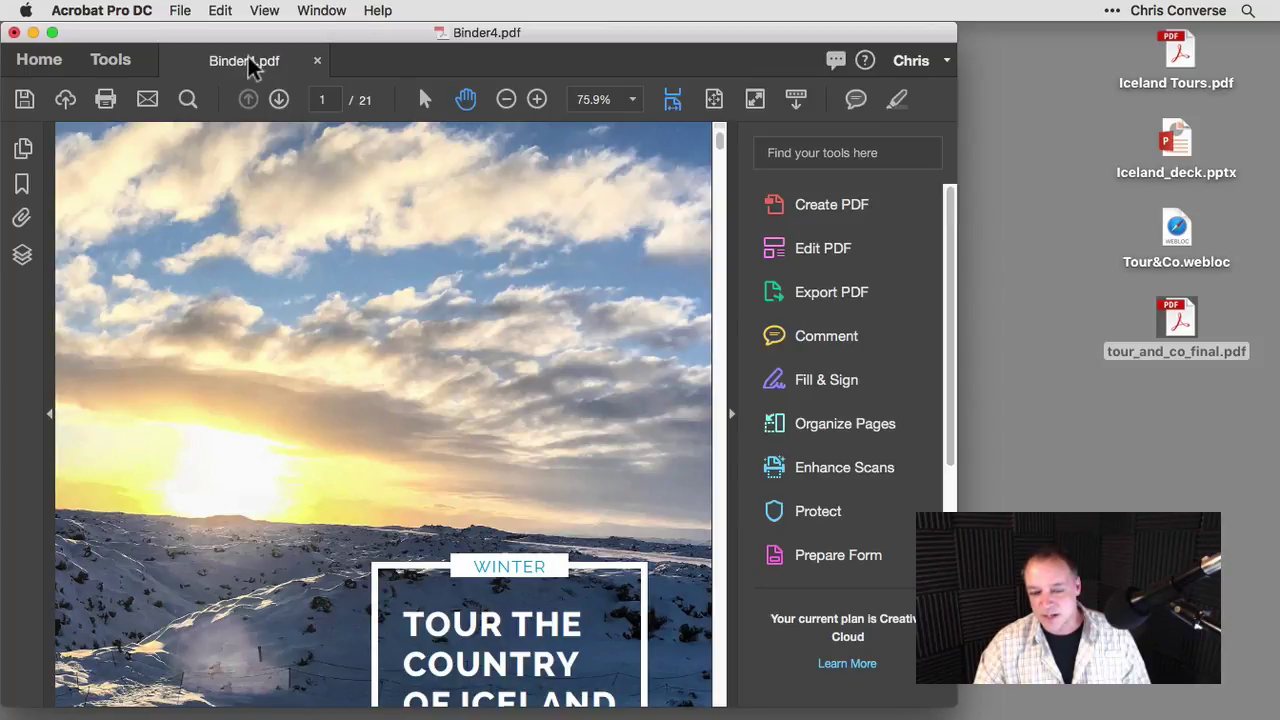
pyautogui.click(716, 99)
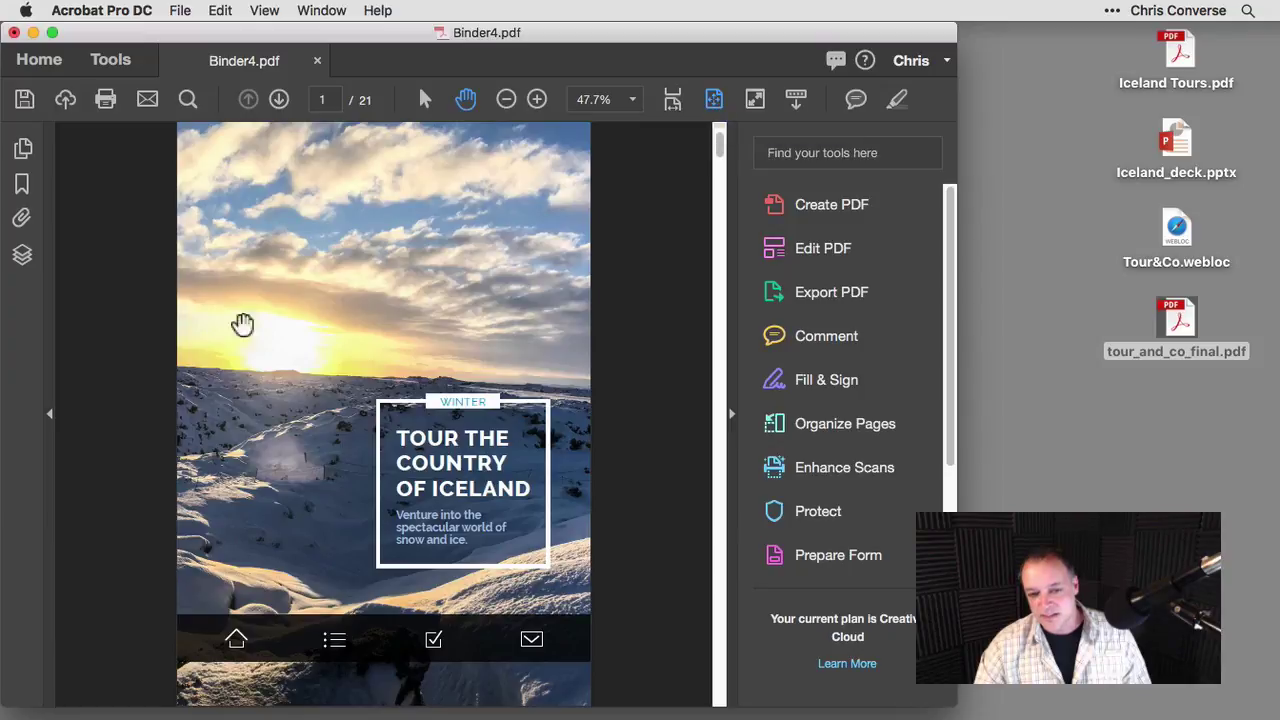
# Show the page thumbnails, look through the combined presentation slides, and display the converted web page on page 15
pyautogui.click(24, 152)
pyautogui.moveTo(256, 244); pyautogui.dragTo(269, 489)
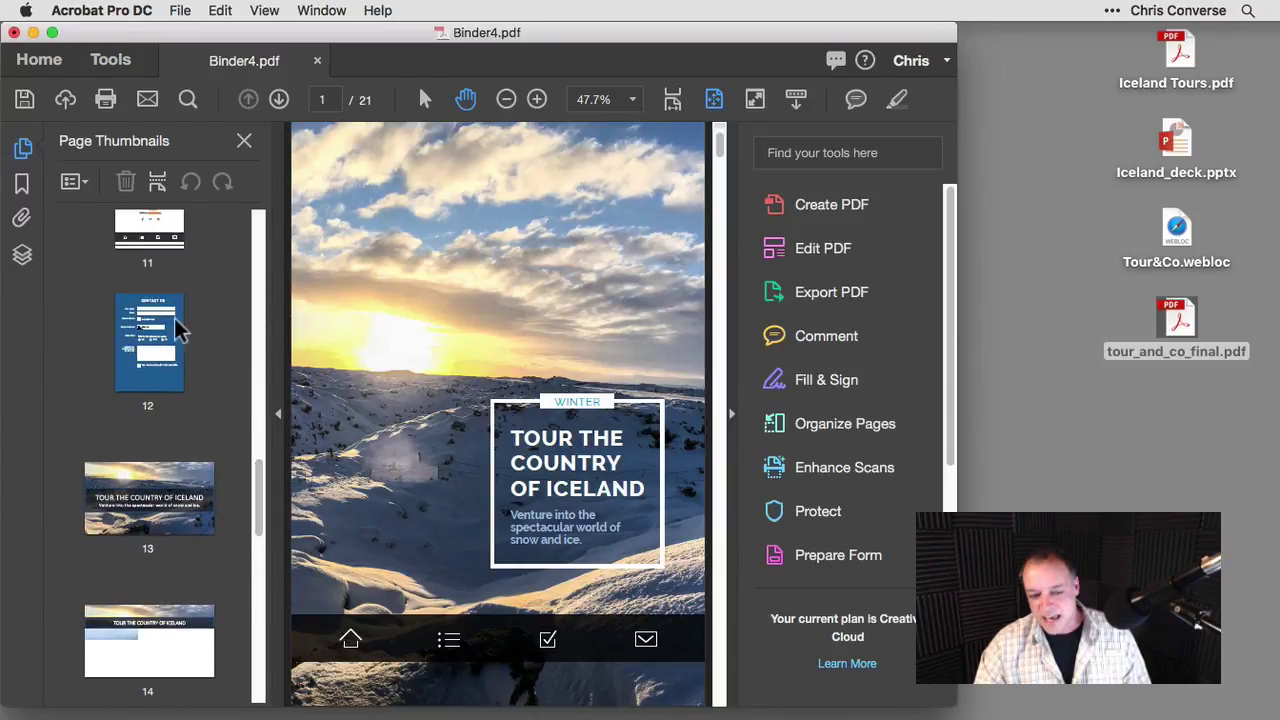
pyautogui.scroll(-3, 257, 471)
pyautogui.scroll(3, 220, 485)
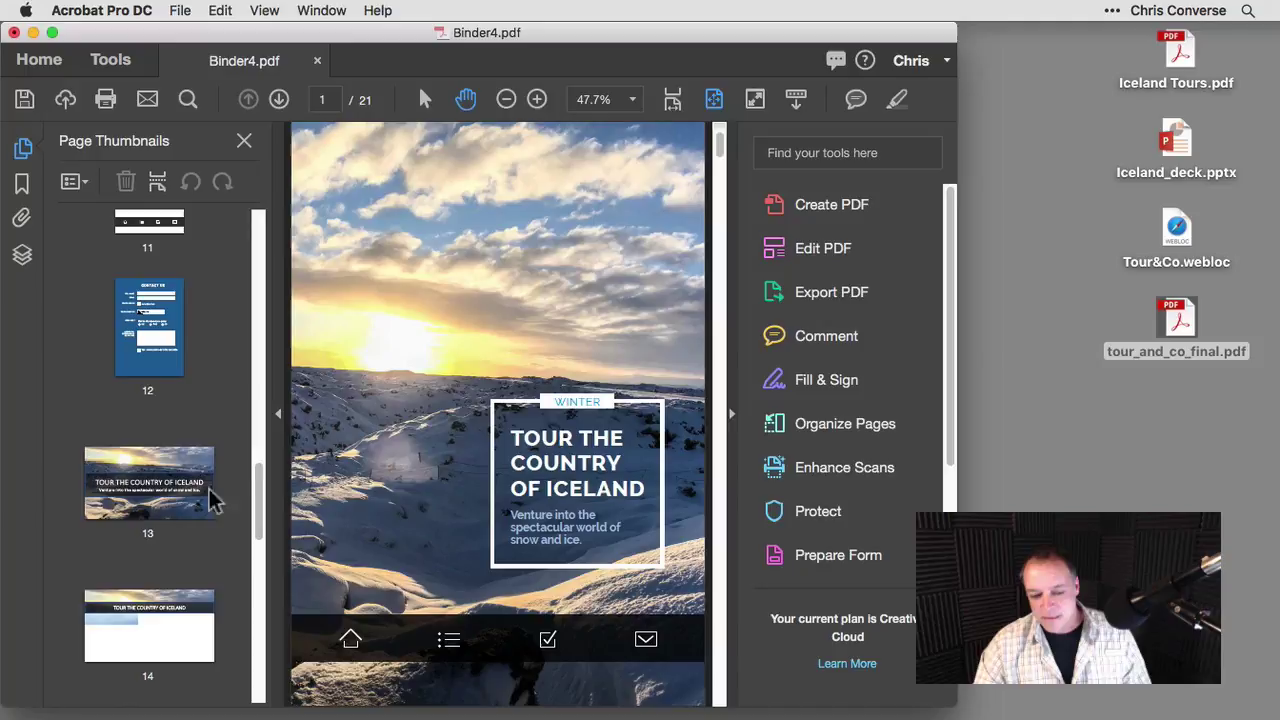
pyautogui.scroll(-5, 192, 483)
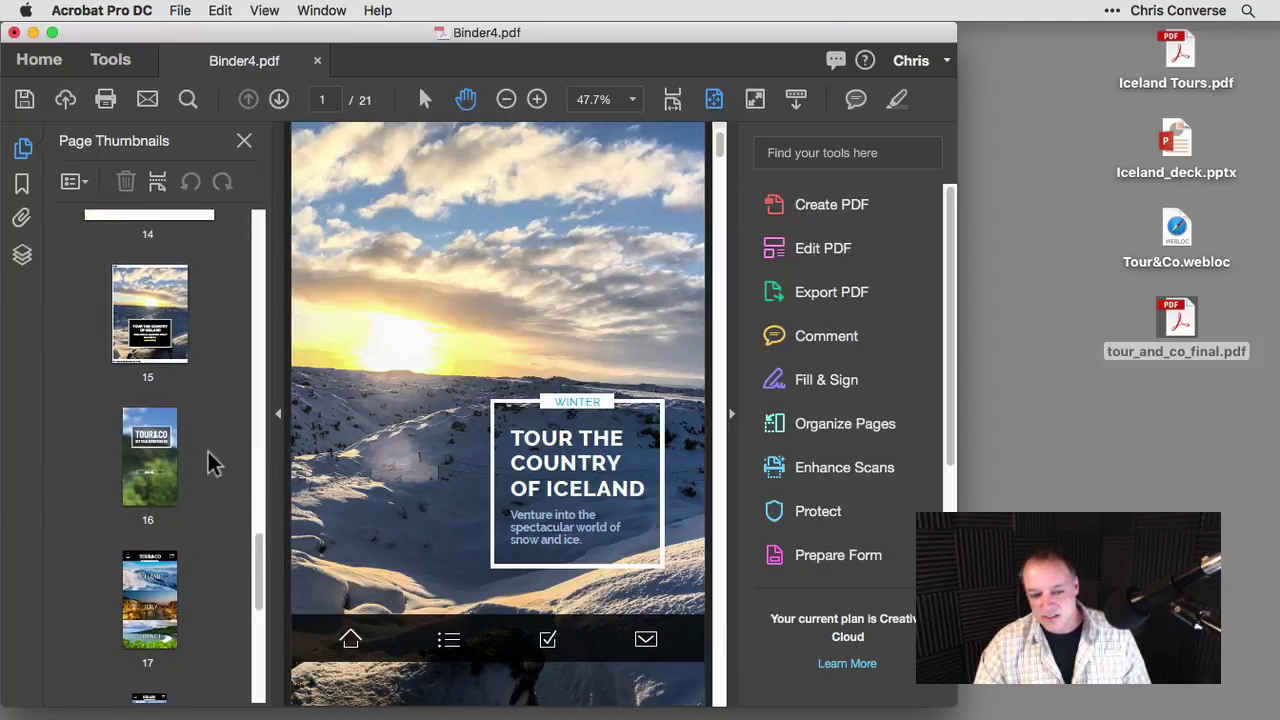
pyautogui.click(162, 285)
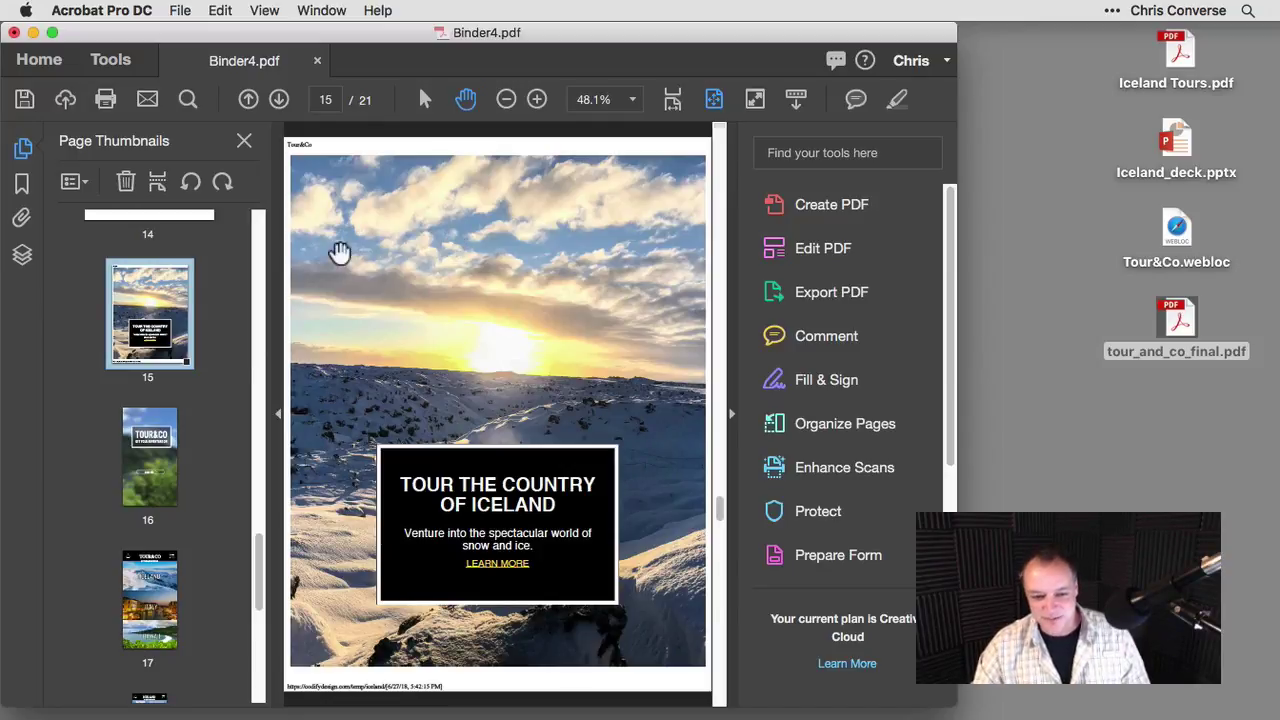
# Display the app design pages 16 to 18 of the combined PDF to check them
pyautogui.scroll(-2, 216, 438)
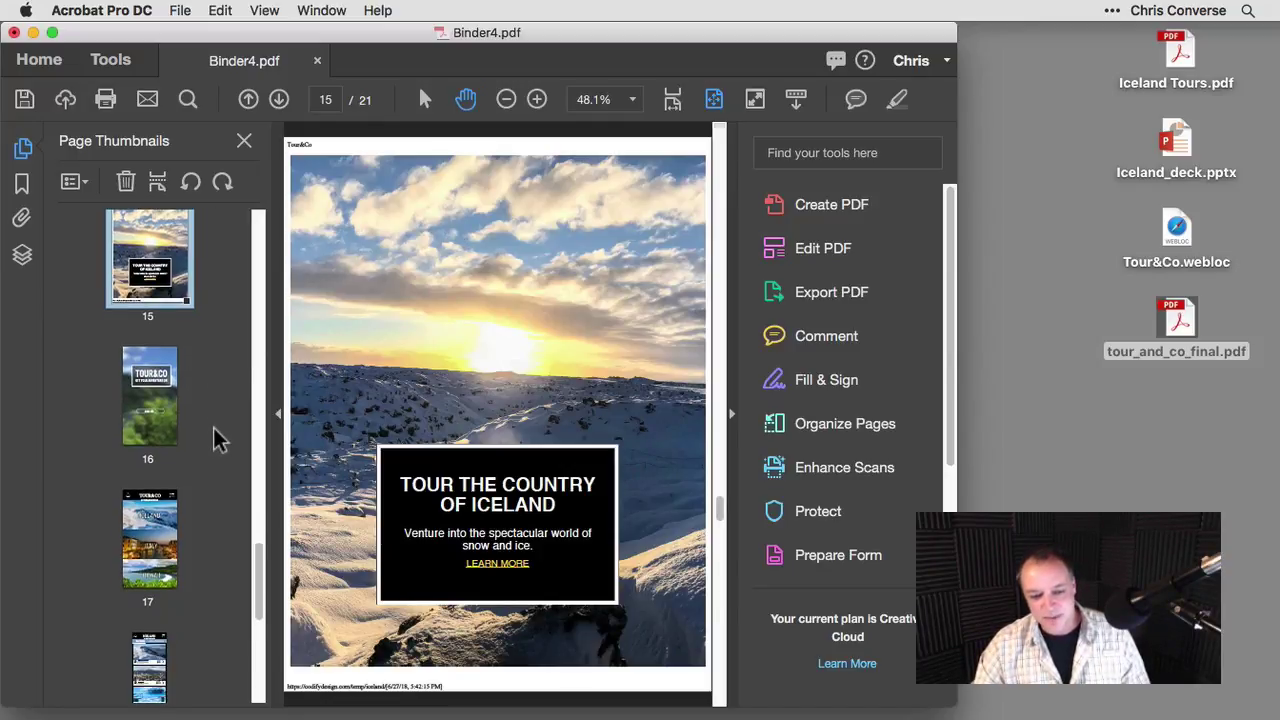
pyautogui.click(157, 460)
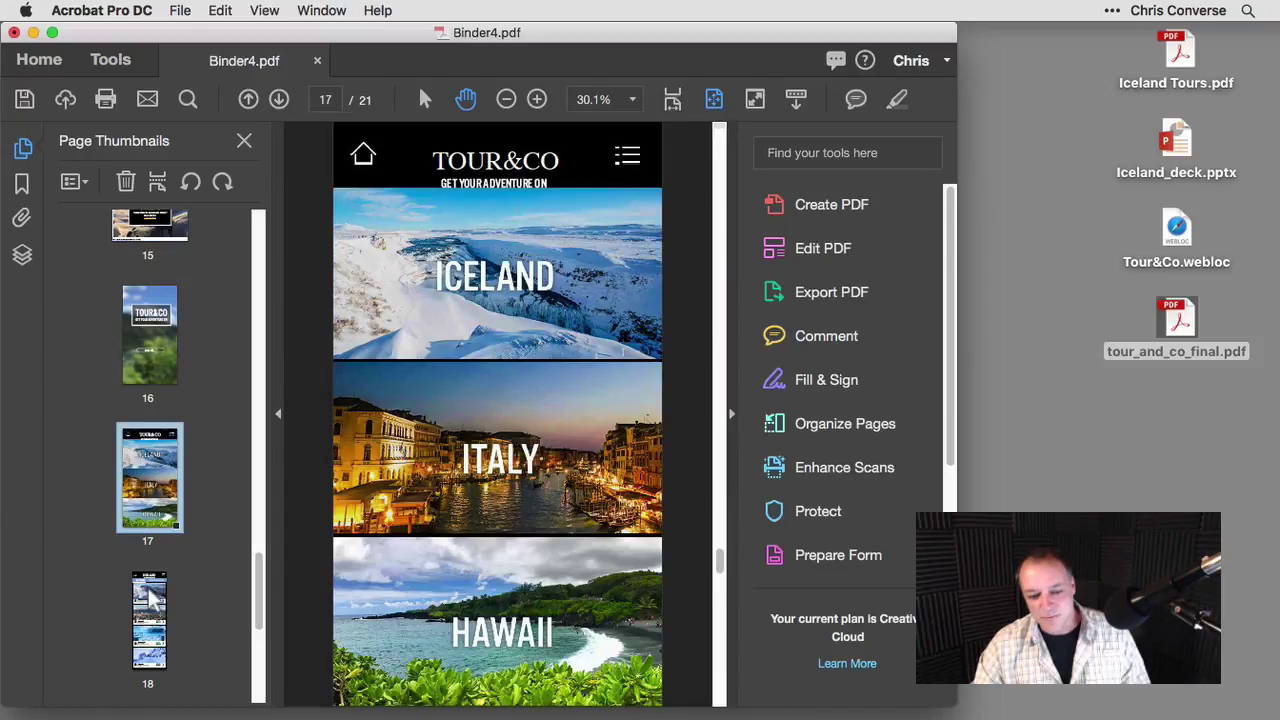
pyautogui.click(152, 585)
pyautogui.click(160, 465)
pyautogui.click(155, 305)
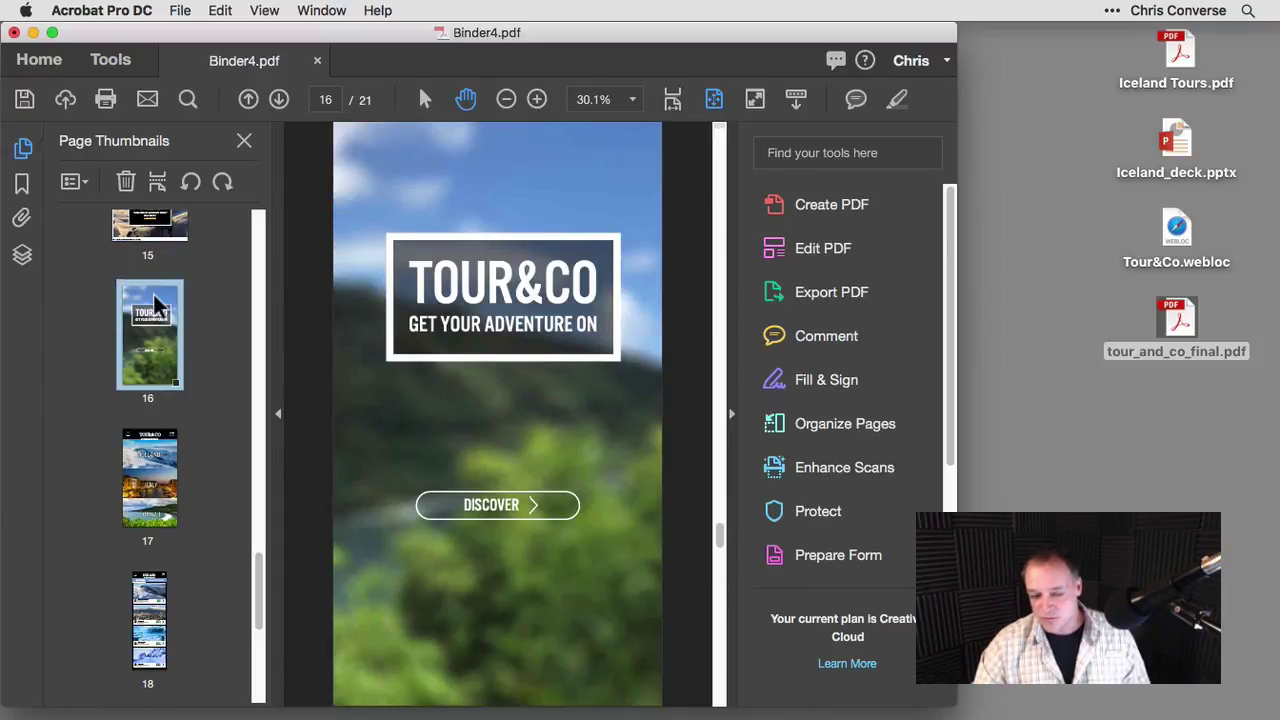
# Return to page 1 and test the contents, checklist, mail and home navigation links and the Reykjavík contents entry
pyautogui.moveTo(262, 580); pyautogui.dragTo(332, 181)
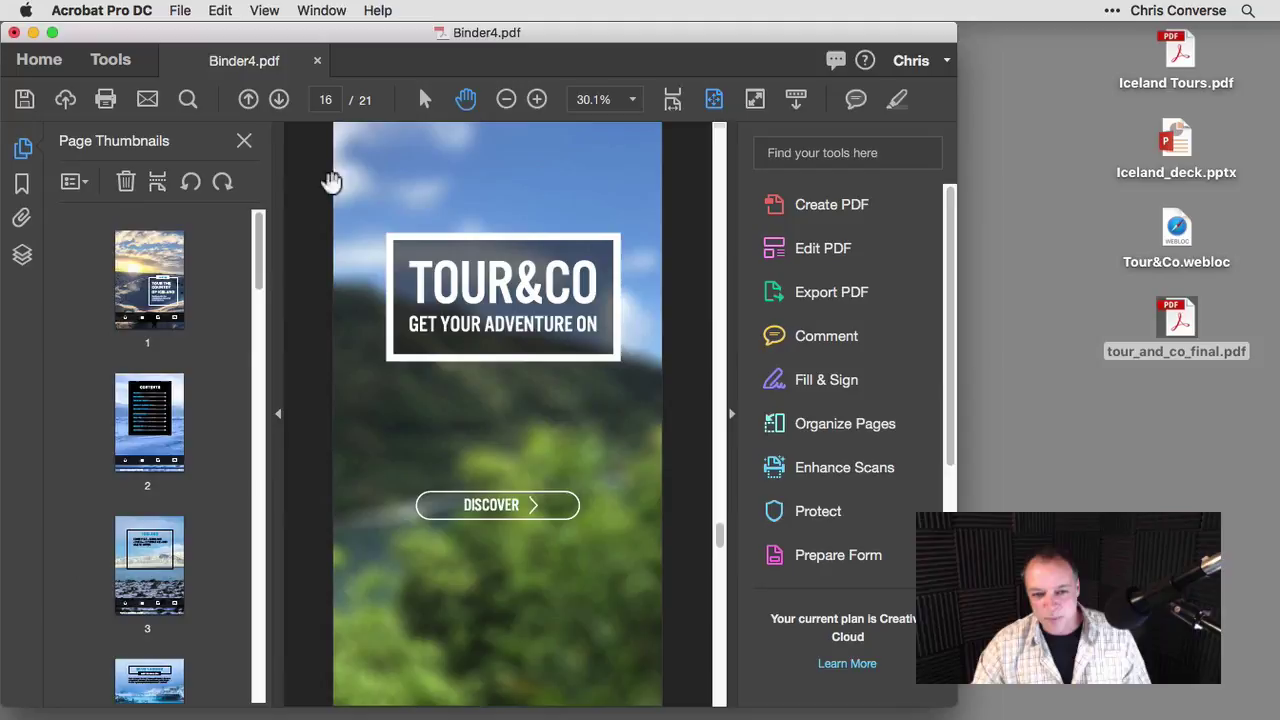
pyautogui.click(138, 252)
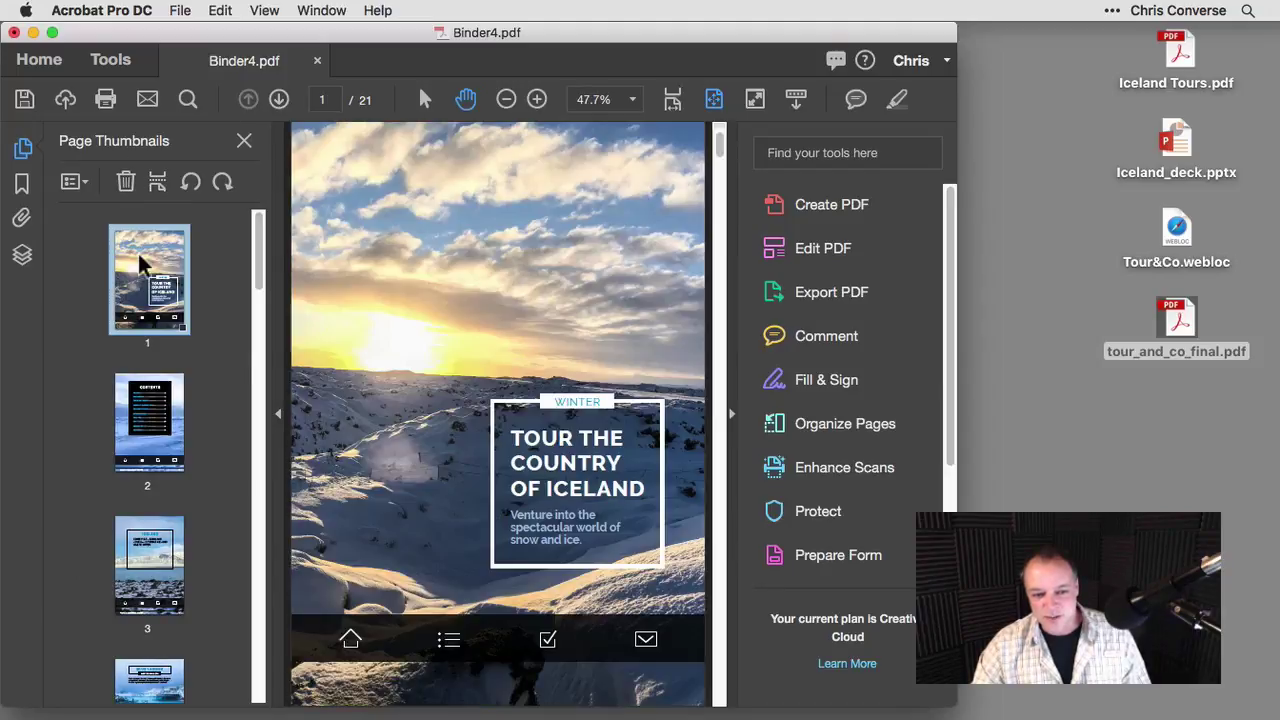
pyautogui.click(448, 641)
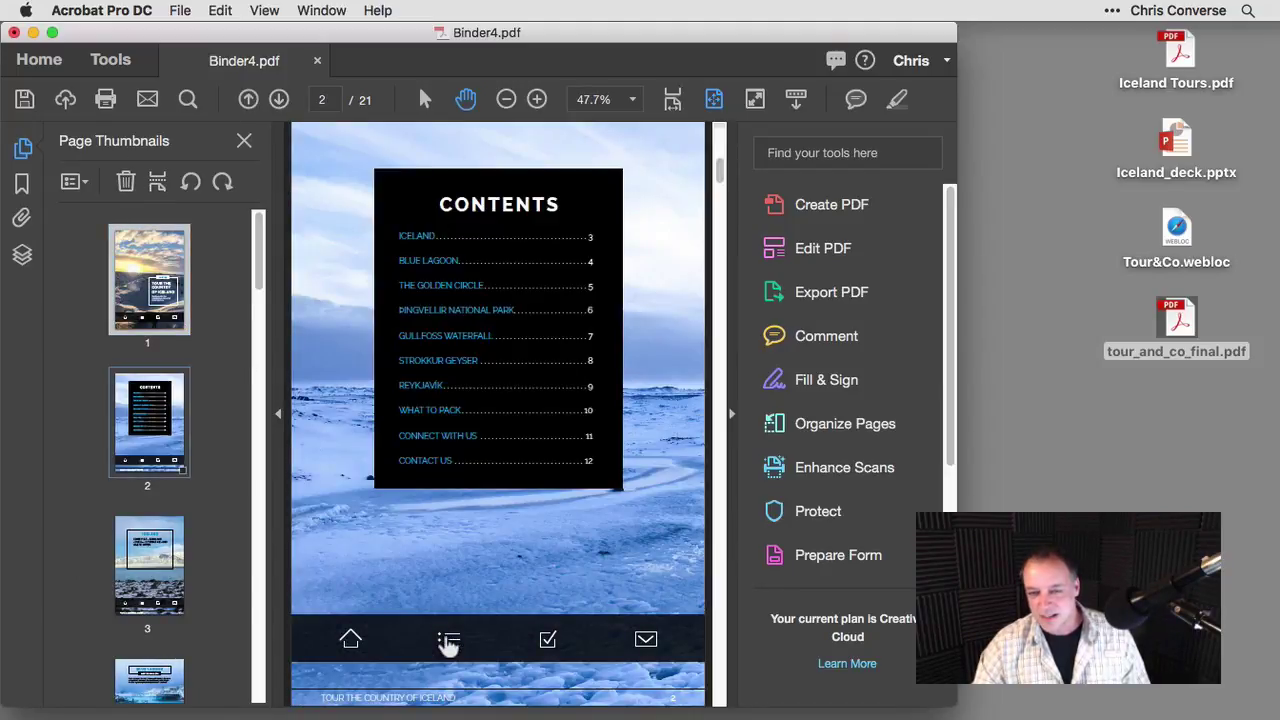
pyautogui.click(549, 641)
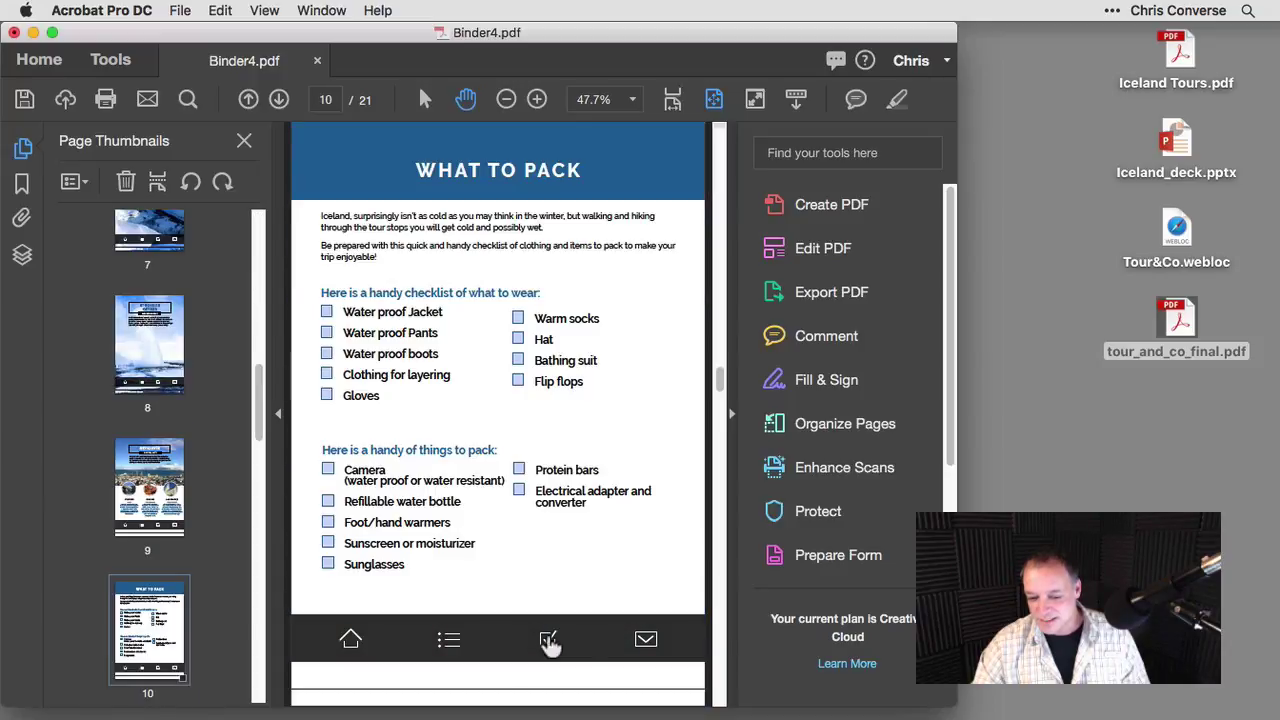
pyautogui.click(648, 643)
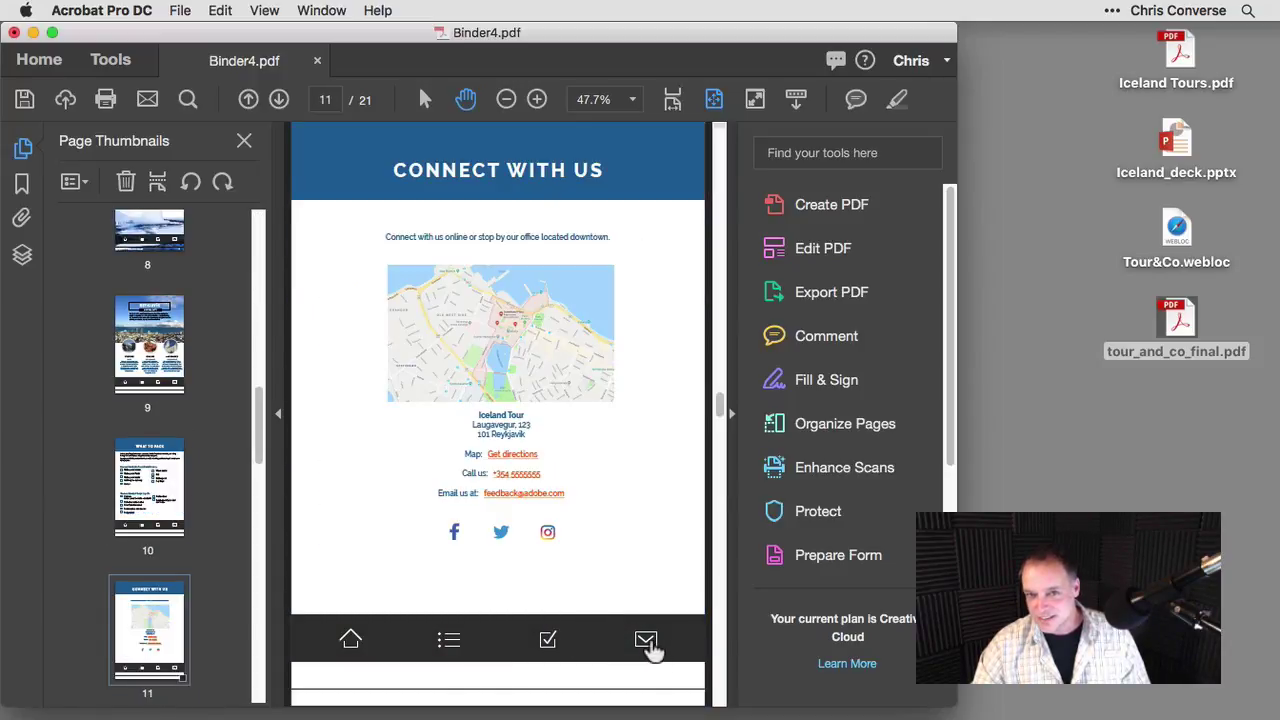
pyautogui.click(350, 641)
pyautogui.click(448, 640)
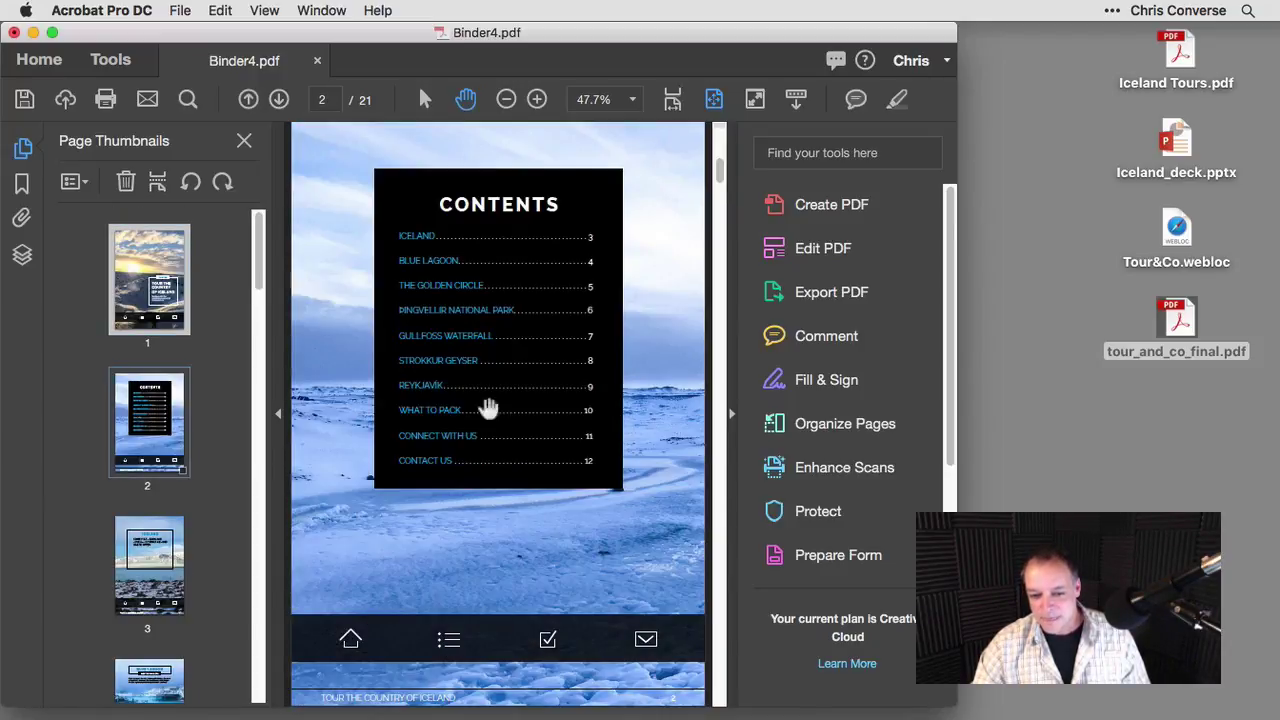
pyautogui.click(415, 388)
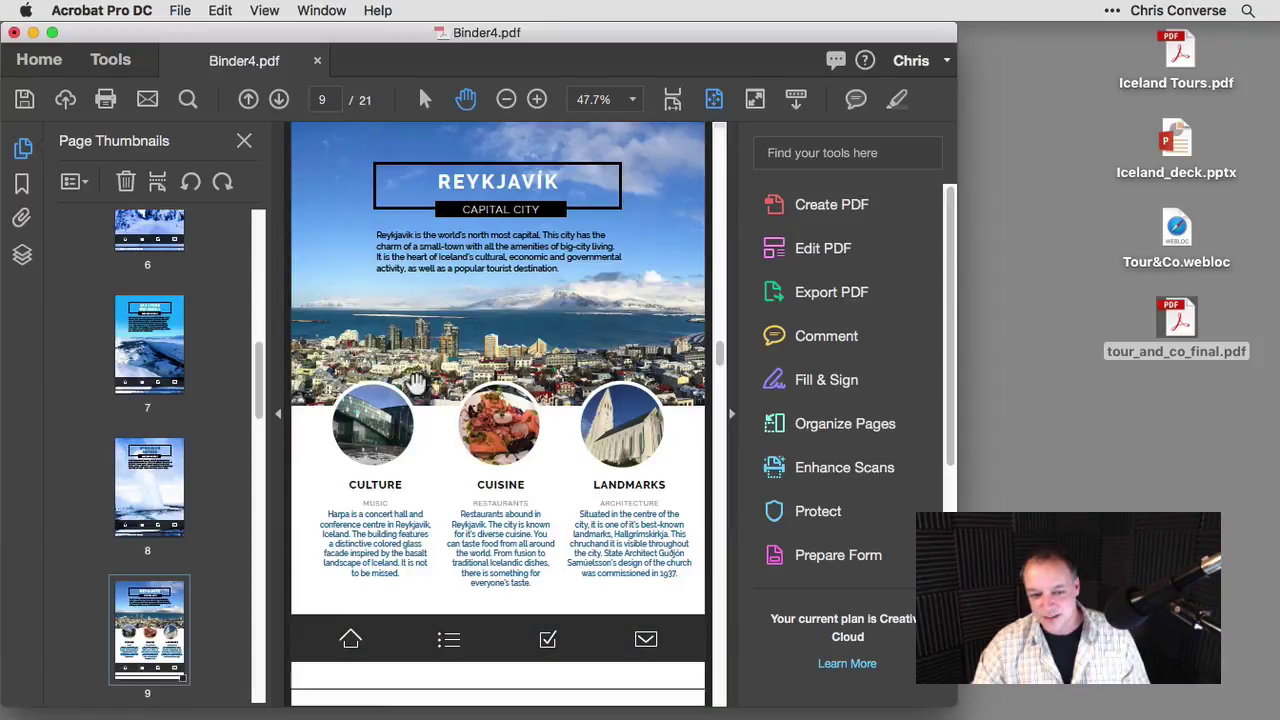
# View the Blue Lagoon slide on page 14 and test the web page's Learn More link on page 15, cancelling the connection
pyautogui.moveTo(255, 331); pyautogui.dragTo(261, 459)
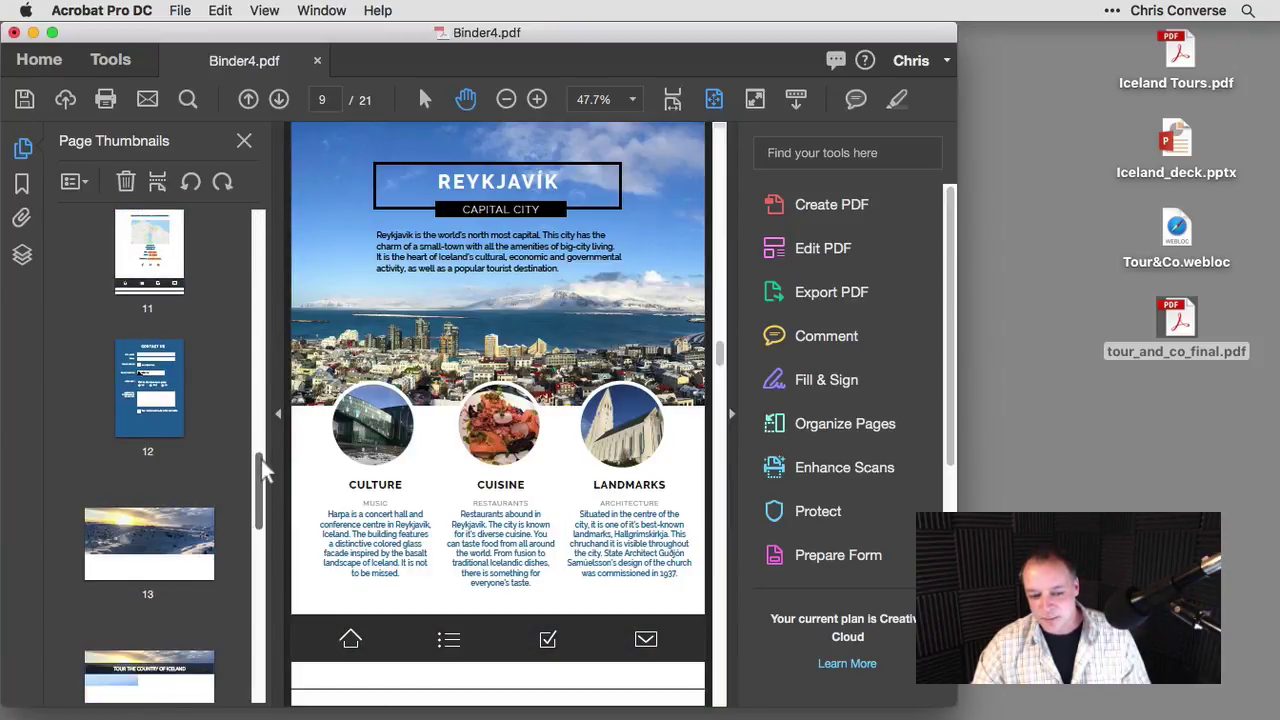
pyautogui.click(154, 668)
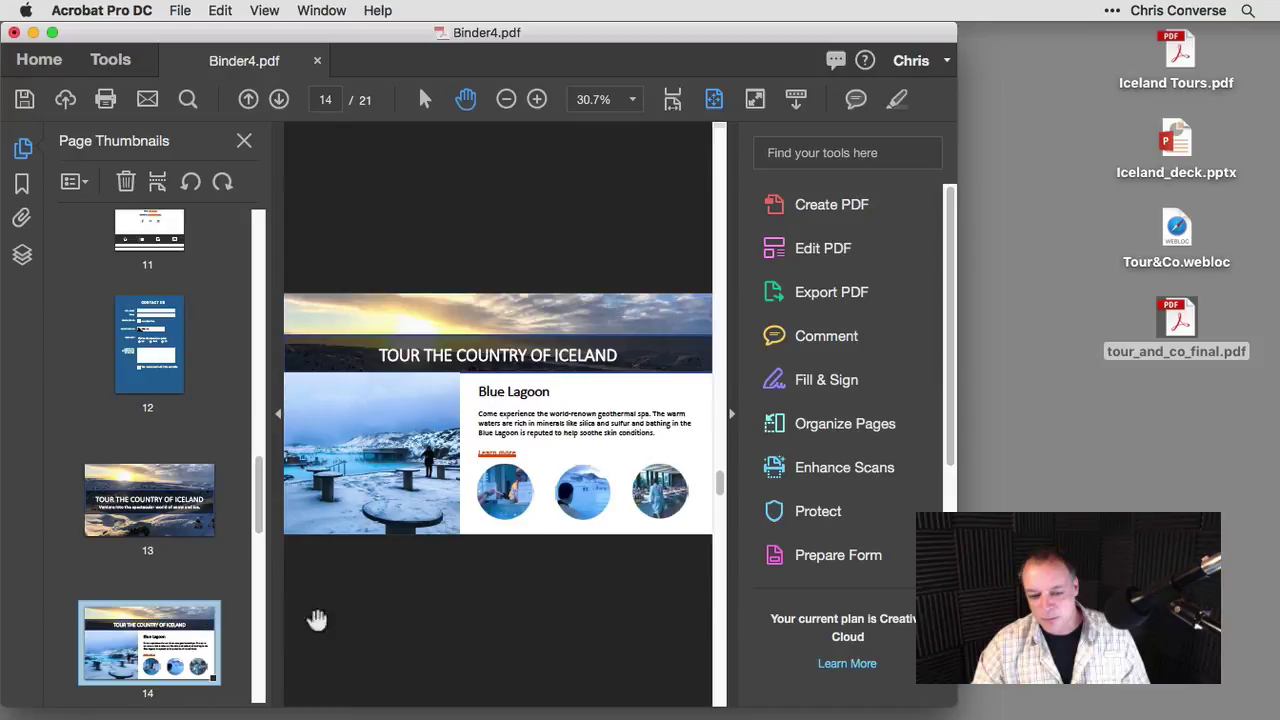
pyautogui.scroll(-2, 497, 450)
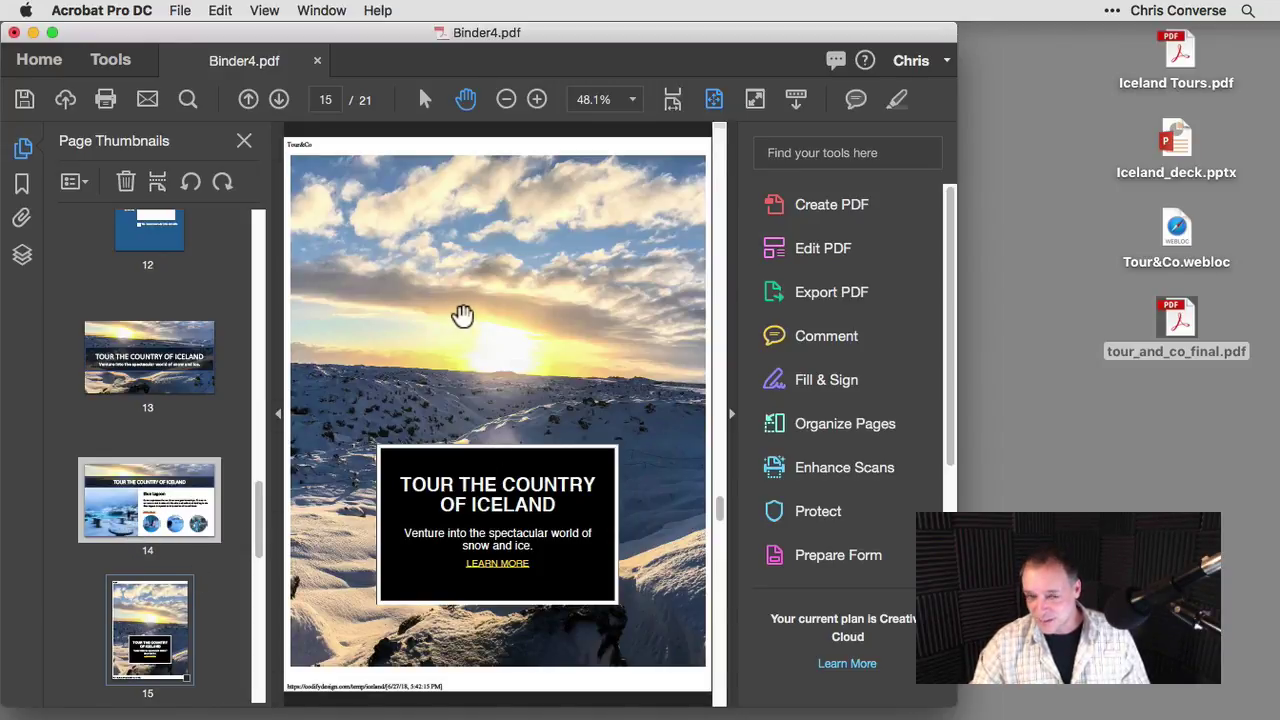
pyautogui.click(509, 578)
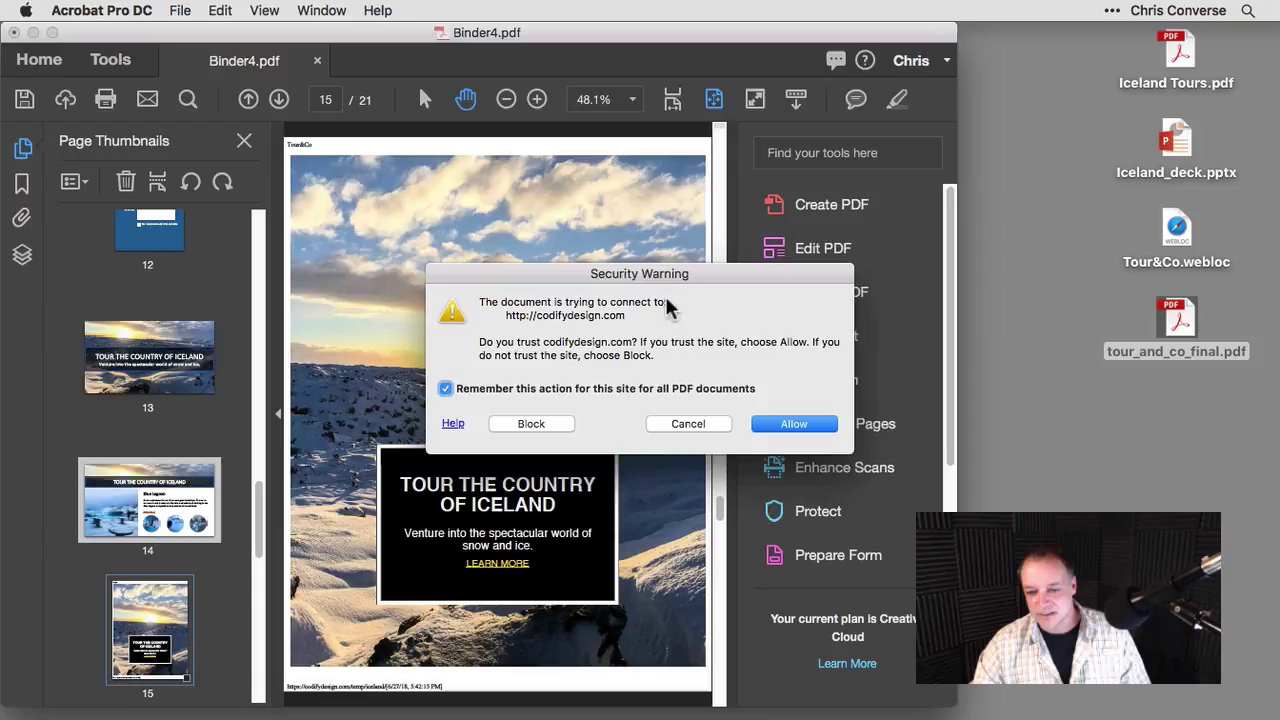
pyautogui.click(687, 424)
# Display the app design's opening screen on page 16 and test its Discover link
pyautogui.moveTo(256, 502); pyautogui.dragTo(258, 555)
pyautogui.click(165, 503)
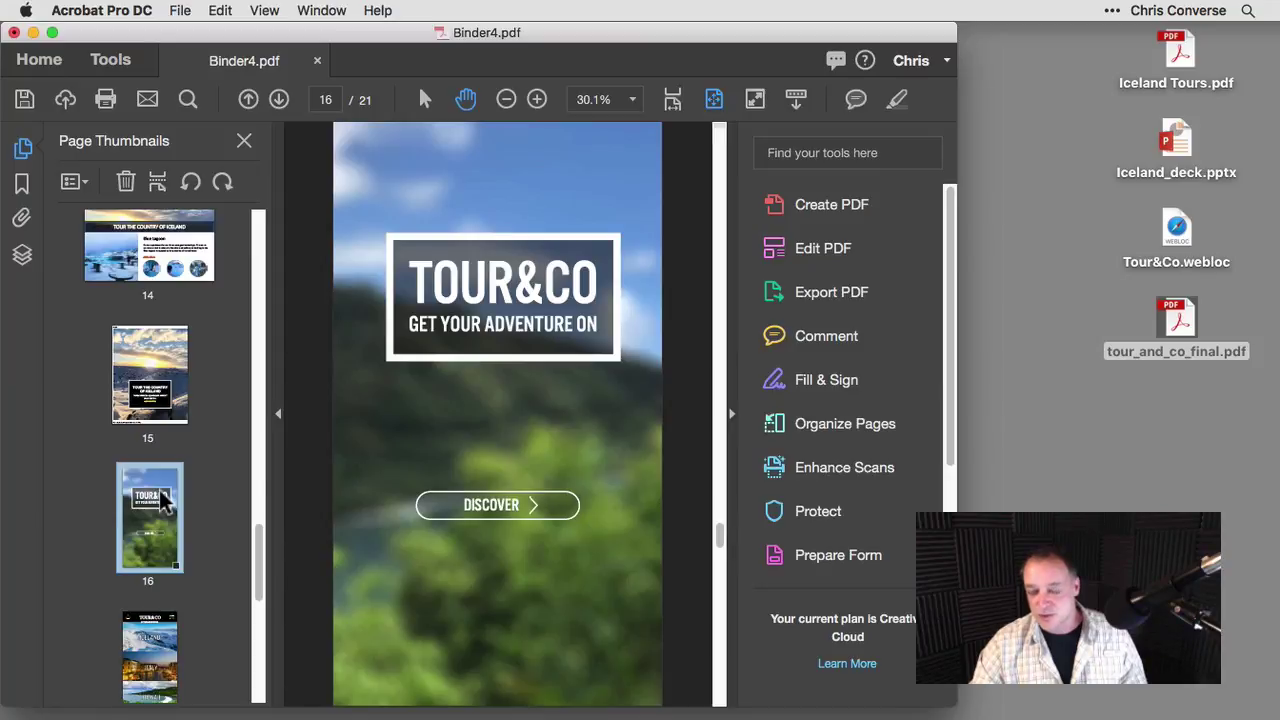
pyautogui.click(491, 507)
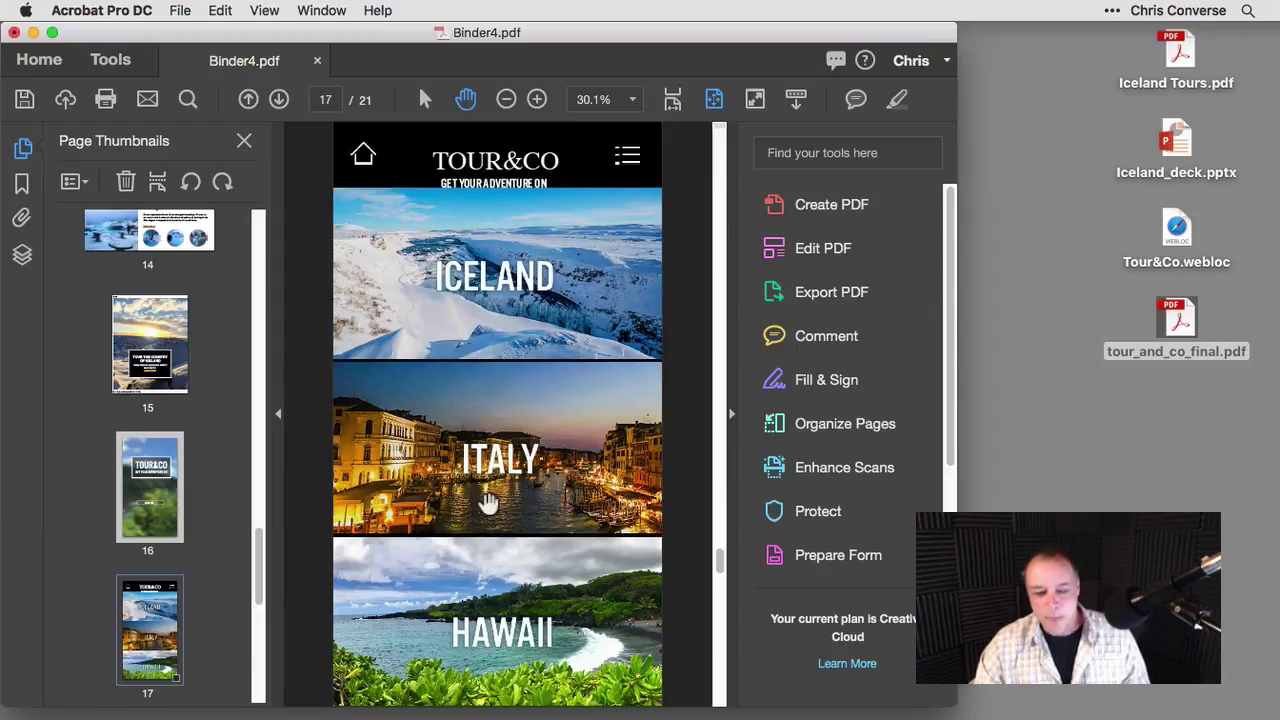
# Show the bookmarks, test the Strokkur Geyser, Gullfoss Waterfall and Blue Lagoon entries, and review the whole bookmark list
pyautogui.click(22, 182)
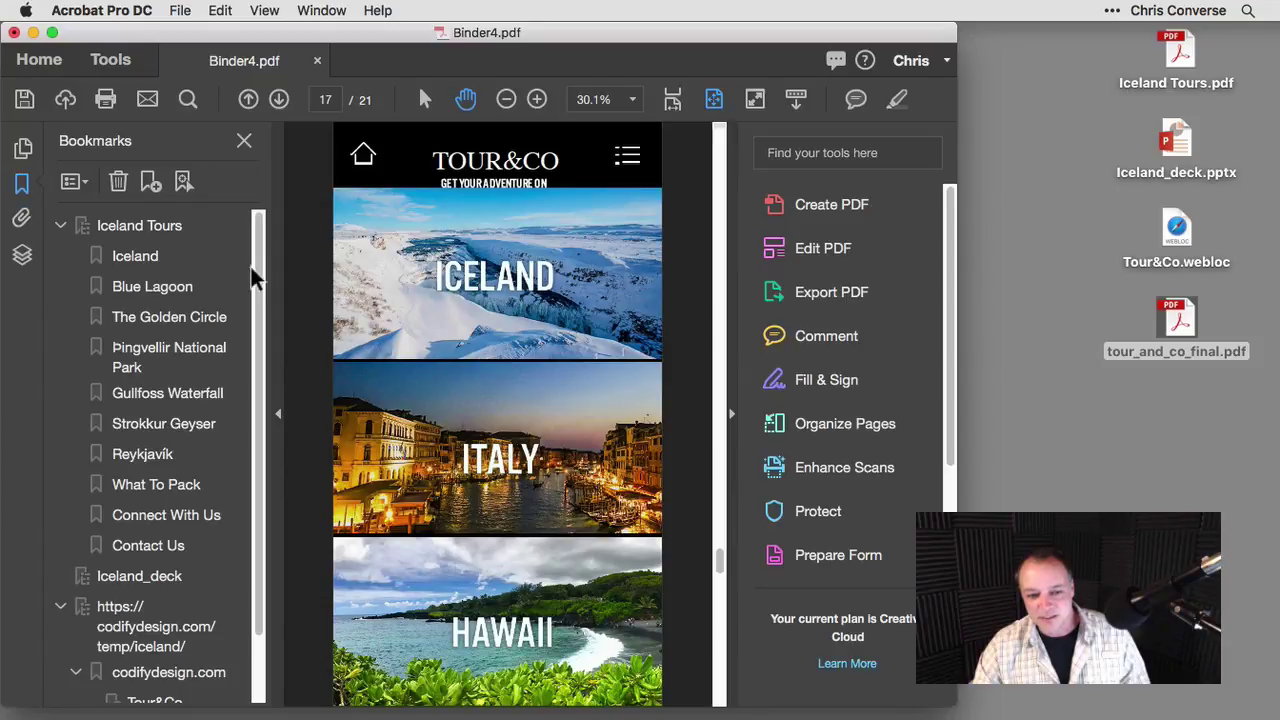
pyautogui.scroll(-3, 257, 357)
pyautogui.scroll(2, 171, 251)
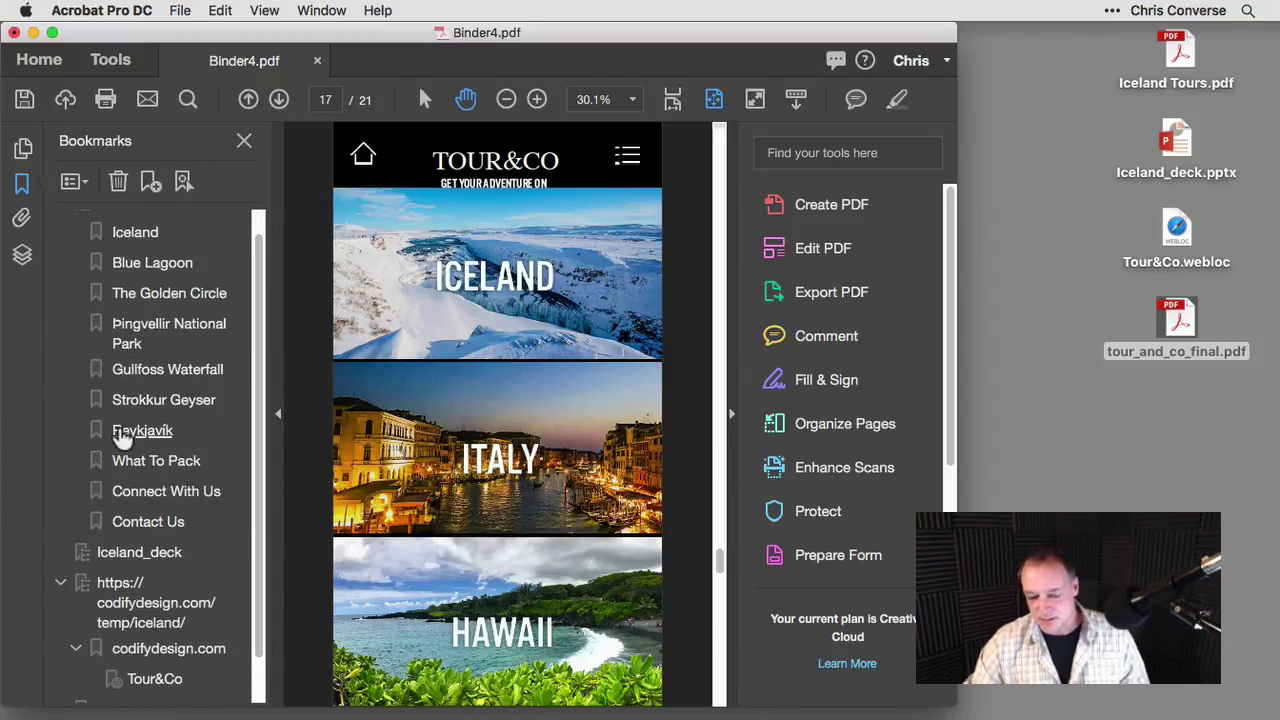
pyautogui.click(152, 402)
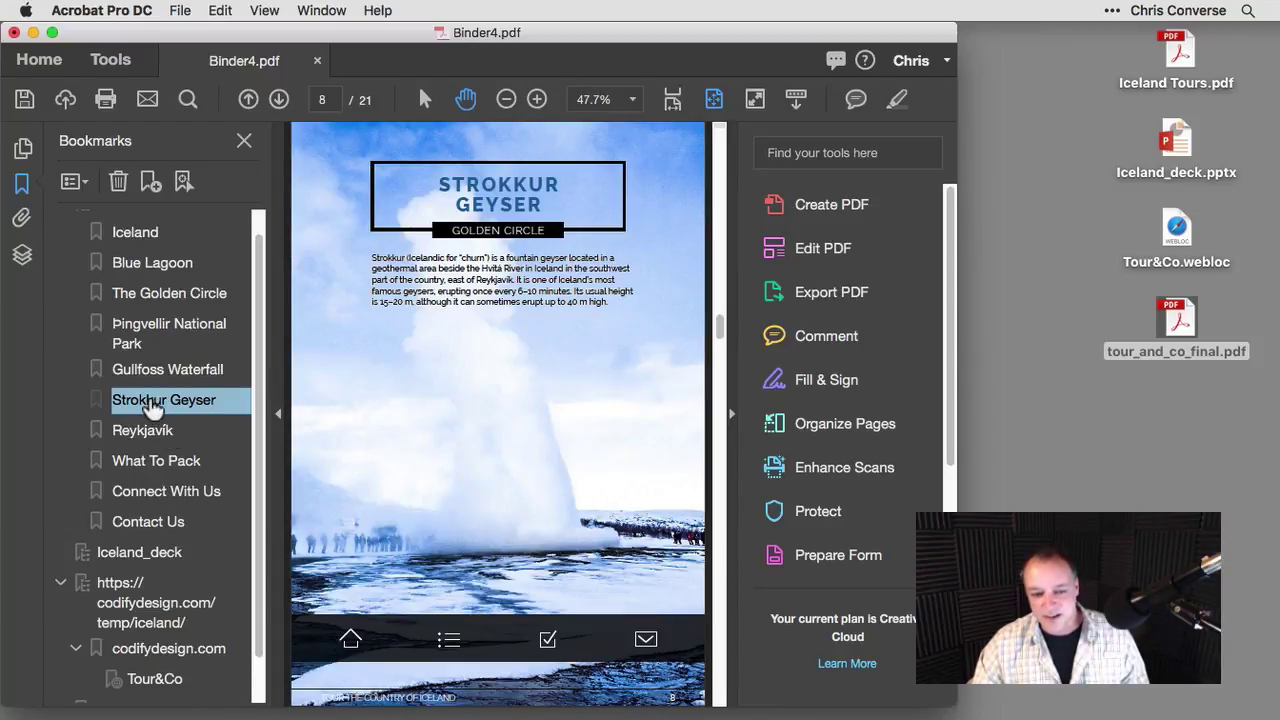
pyautogui.click(170, 370)
pyautogui.click(155, 266)
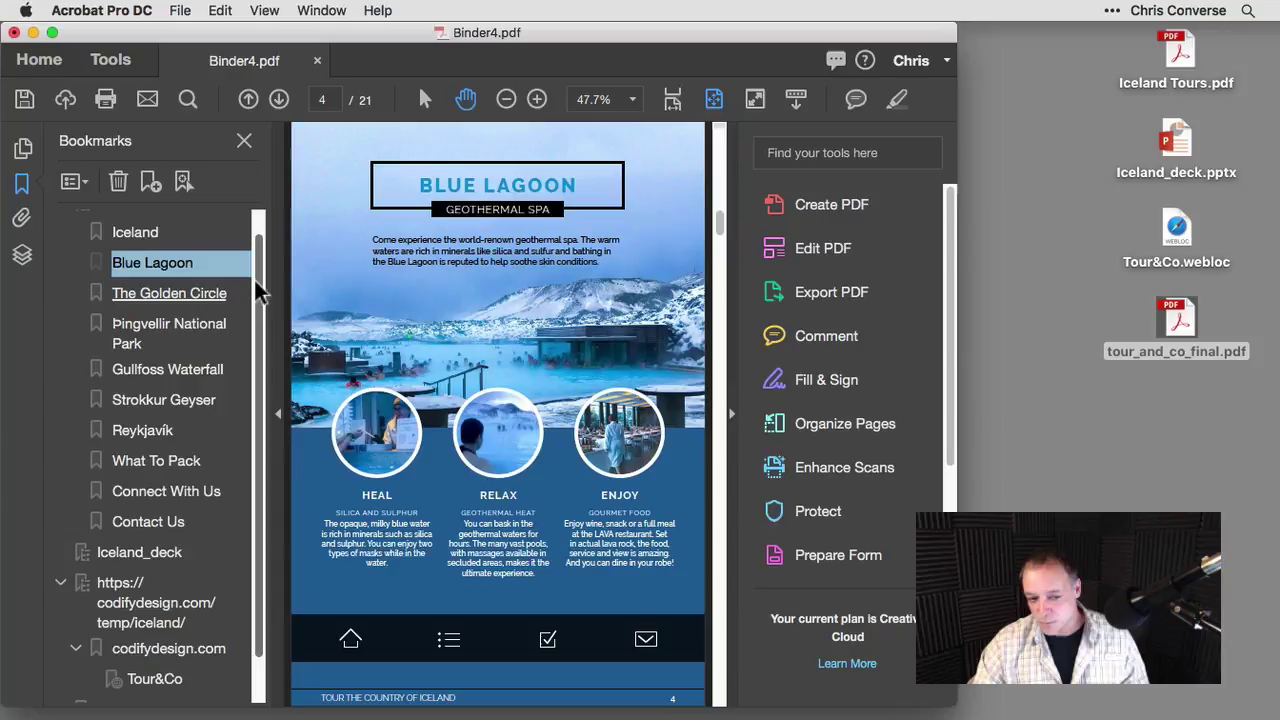
pyautogui.moveTo(254, 282); pyautogui.dragTo(253, 390)
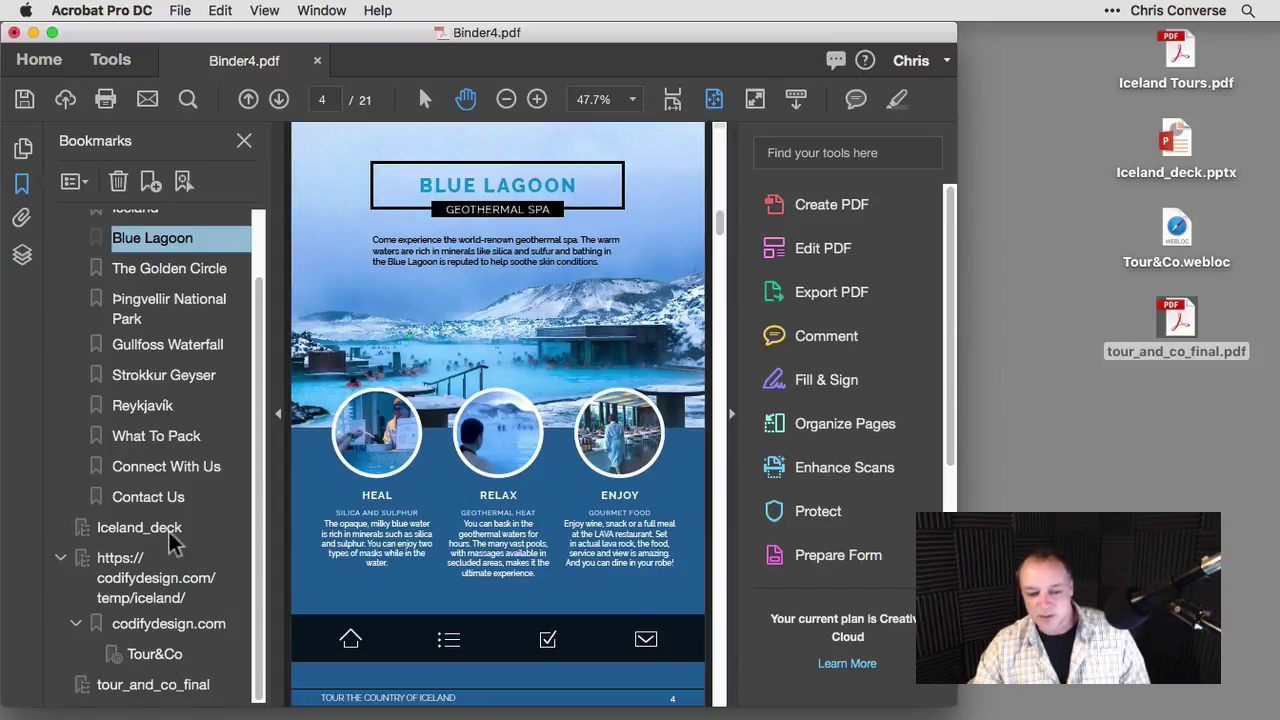
pyautogui.moveTo(261, 380); pyautogui.dragTo(259, 316)
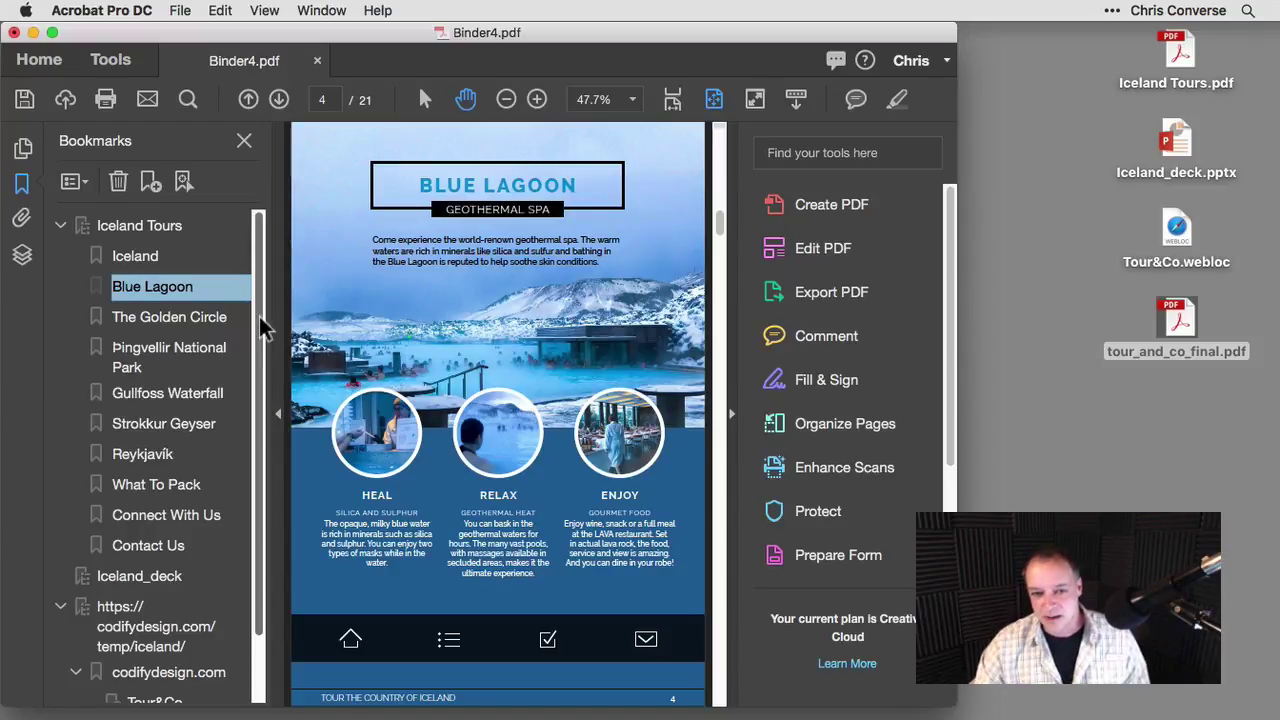
pyautogui.click(180, 11)
pyautogui.click(210, 114)
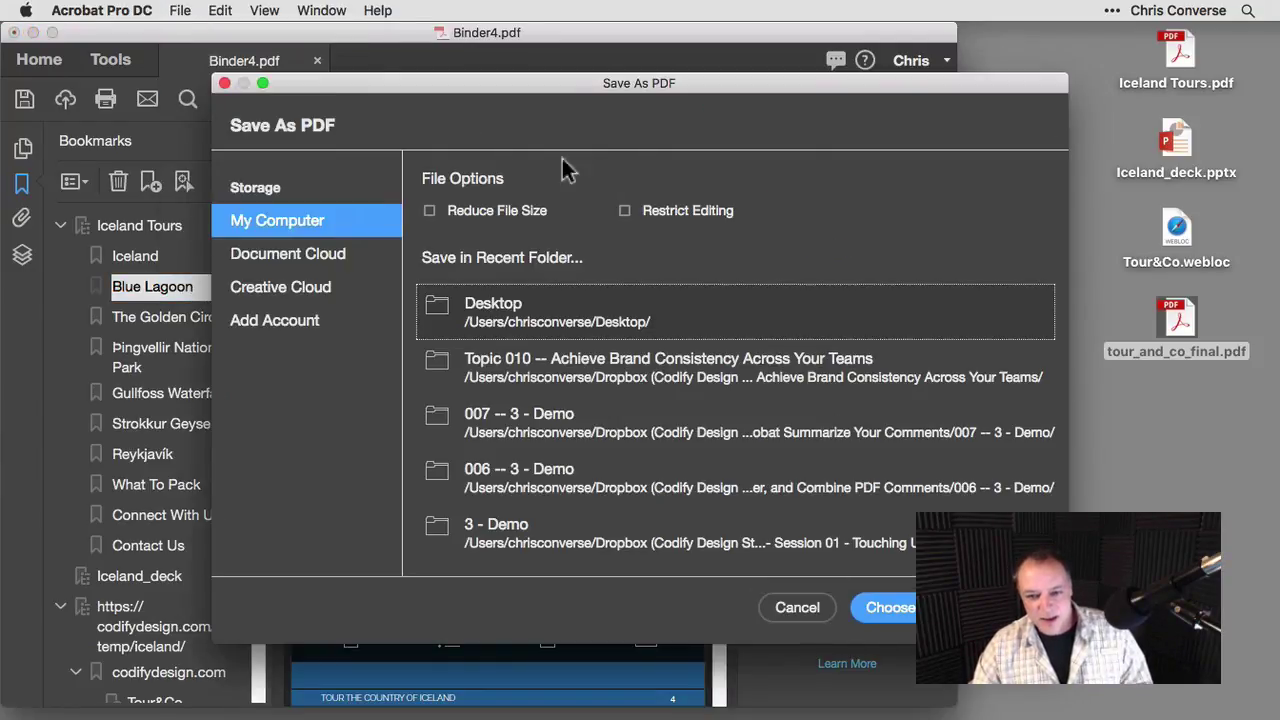
pyautogui.click(266, 290)
pyautogui.scroll(-2, 517, 435)
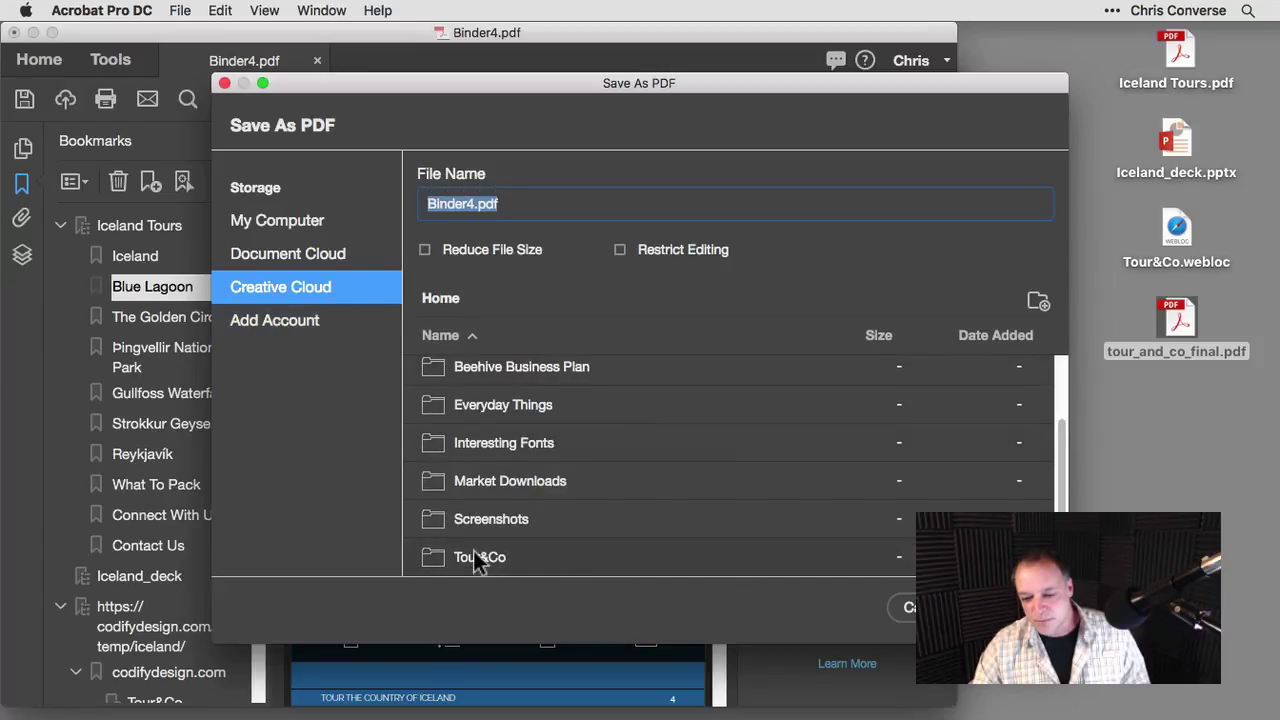
pyautogui.press('Escape')
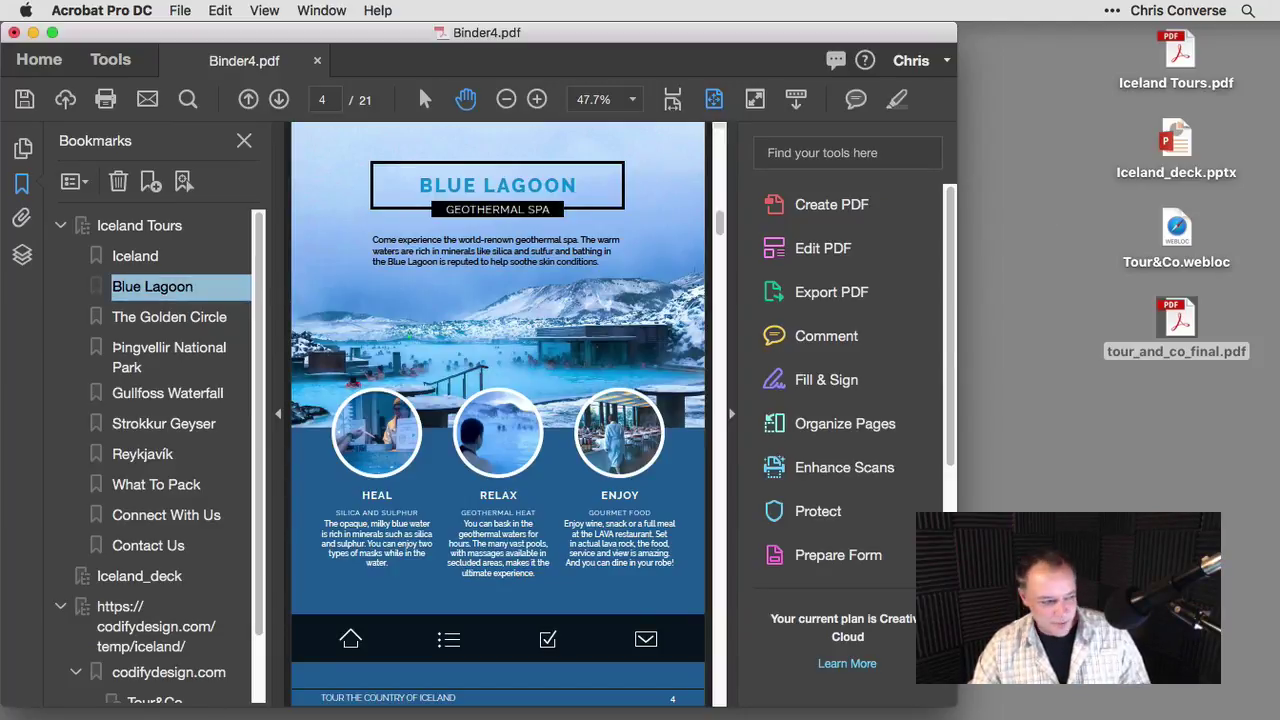
# Switch to the mirrored phone in Reflector 3 and open Binder.pdf from the Tour&Co folder in Creative Cloud
pyautogui.press('super+Tab')
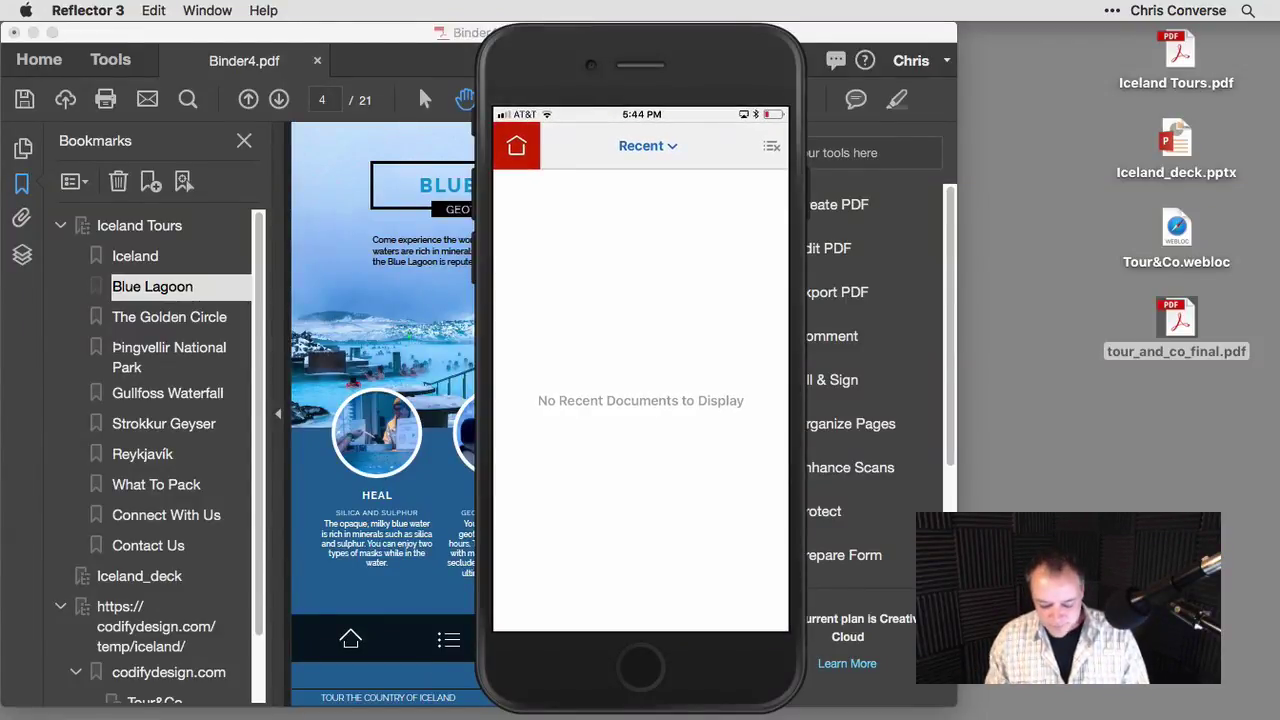
pyautogui.click(647, 145)
pyautogui.click(547, 337)
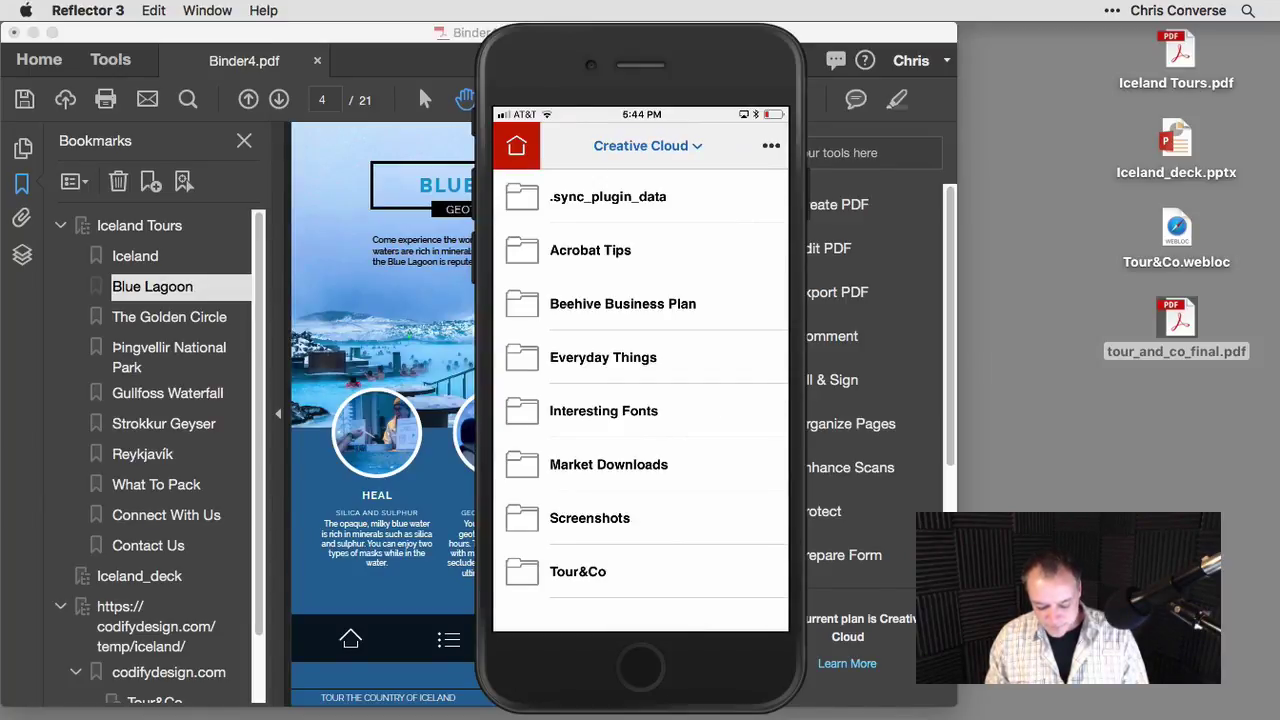
pyautogui.click(590, 571)
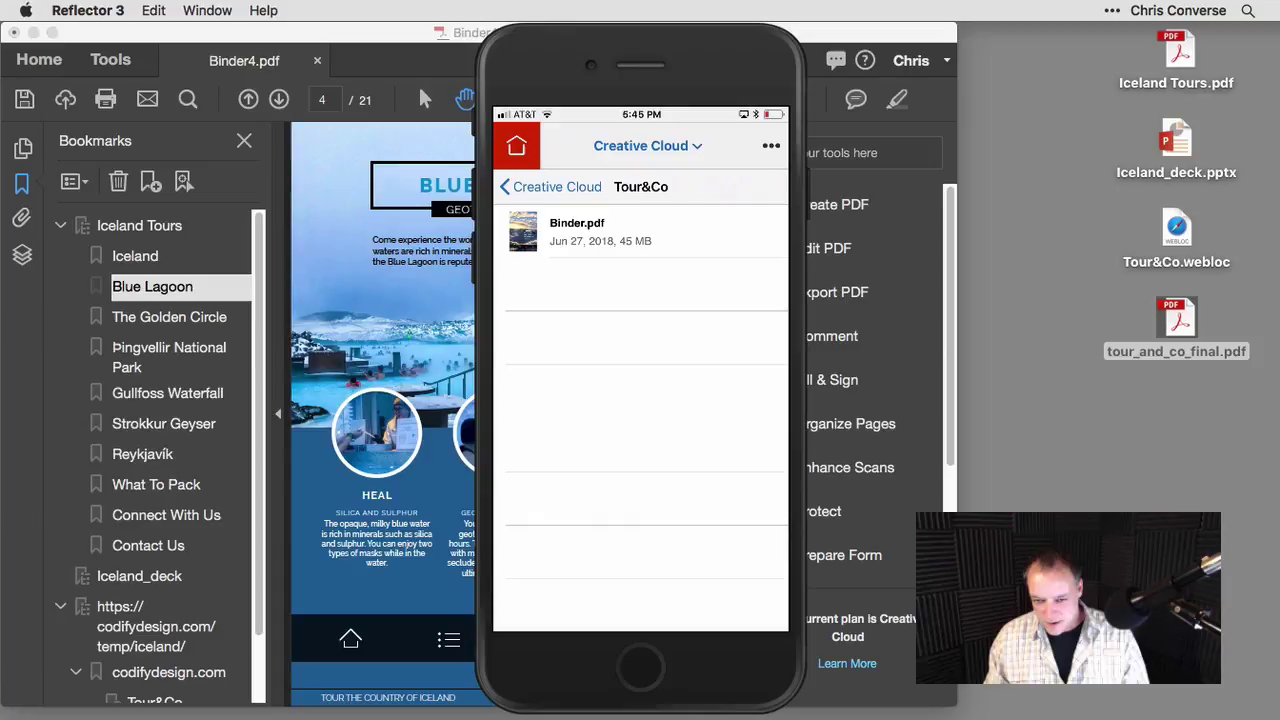
pyautogui.click(577, 230)
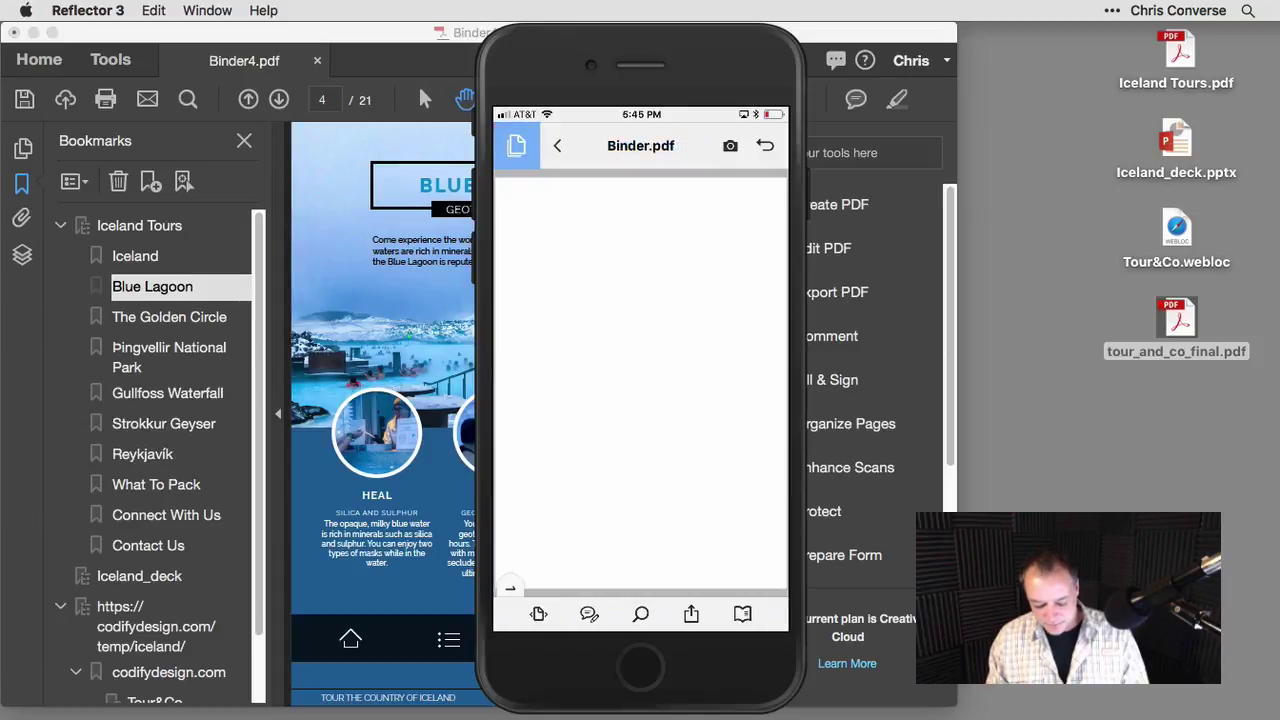